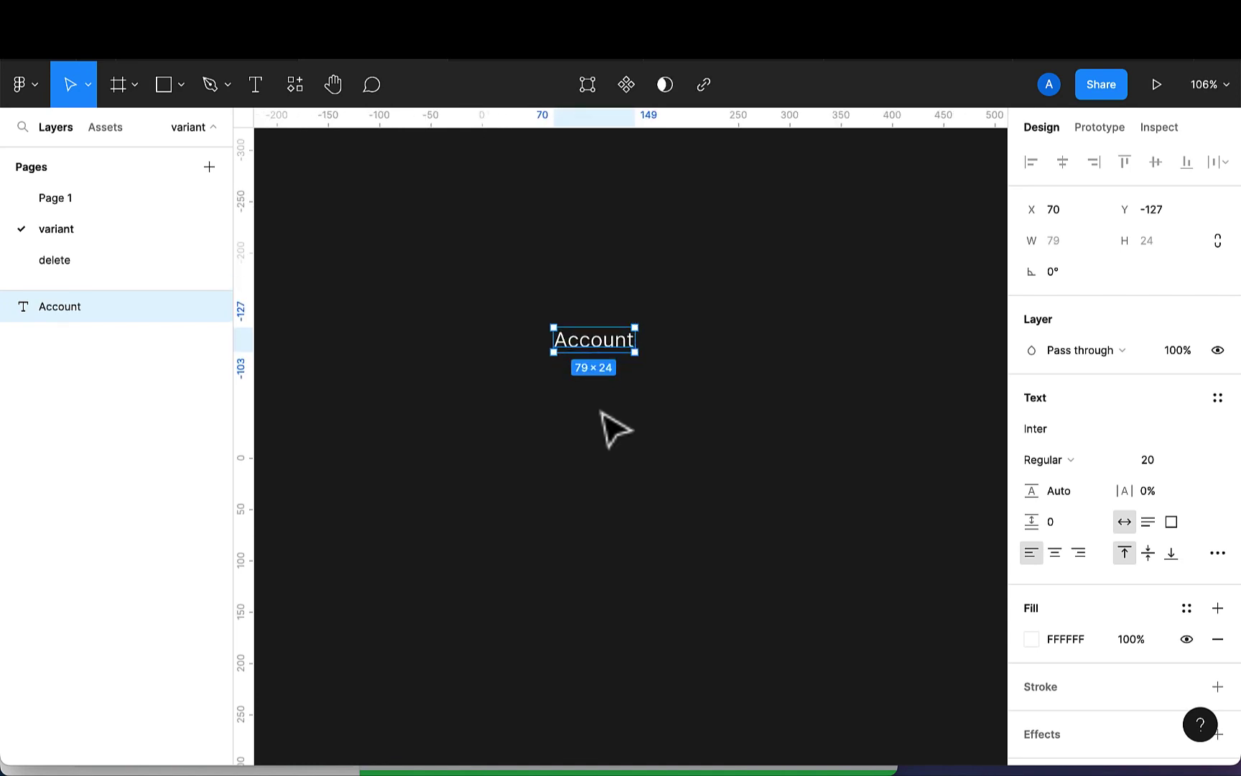
# Change the Account text's font to SF Pro Text and wrap it in auto layout with Shift+A
pyautogui.click(1072, 439)
pyautogui.write('SF Pro Text')
pyautogui.press('Return')
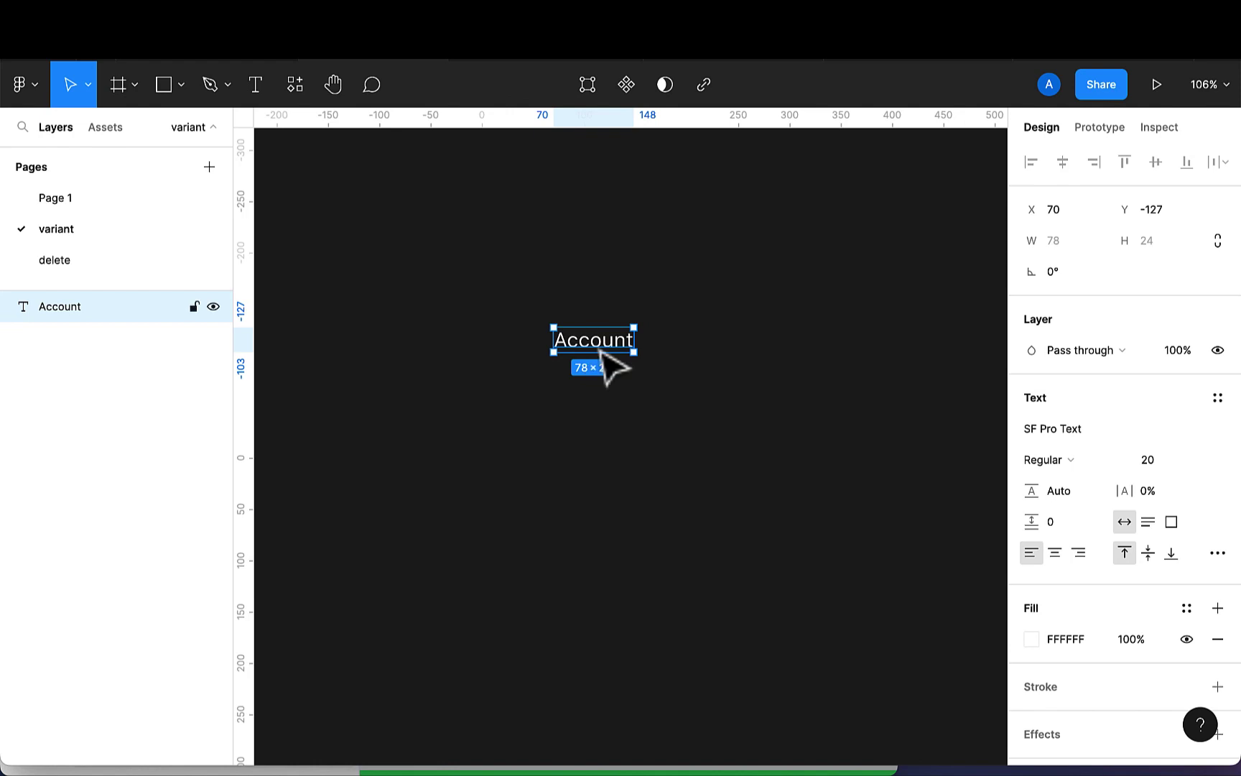
pyautogui.hotkey('shift', 'a')
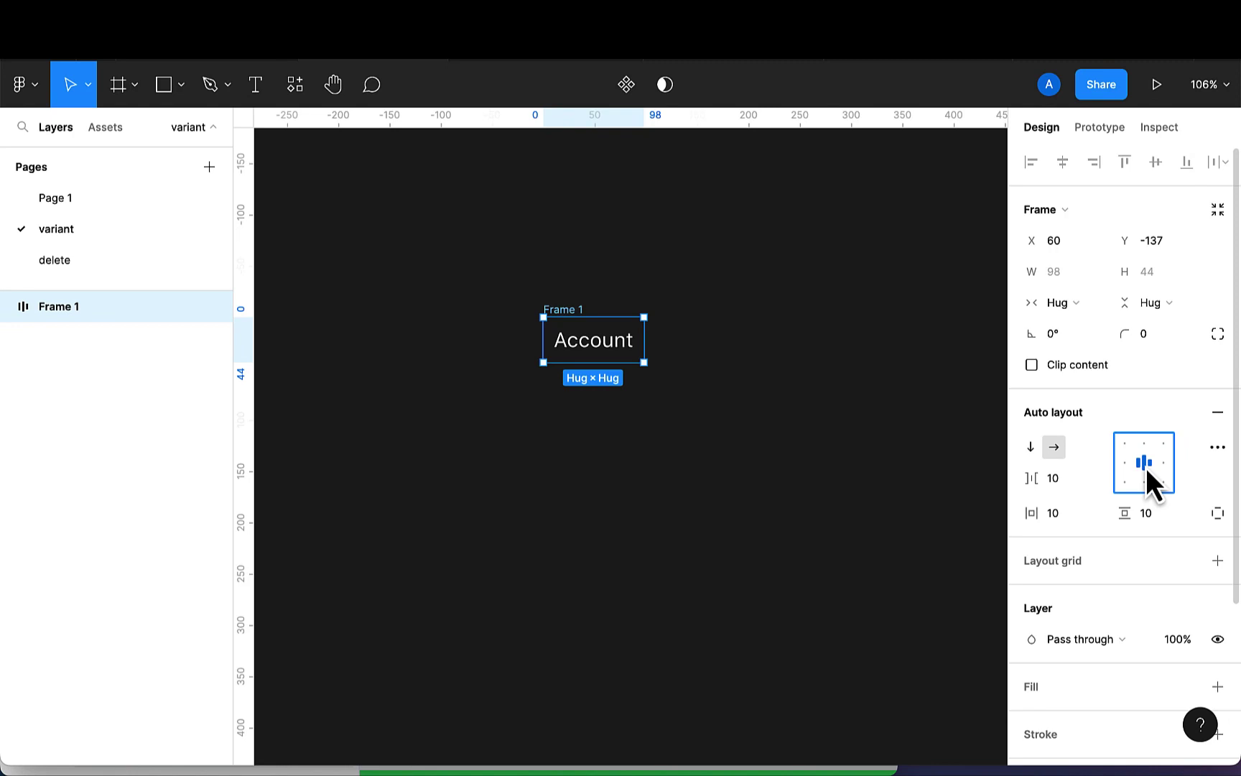
# Set horizontal padding to 20, keeping vertical padding 10, so the frame hugs at 118 × 44
pyautogui.click(1073, 514)
pyautogui.press('BackSpace')
pyautogui.write('20')
pyautogui.press('Return')
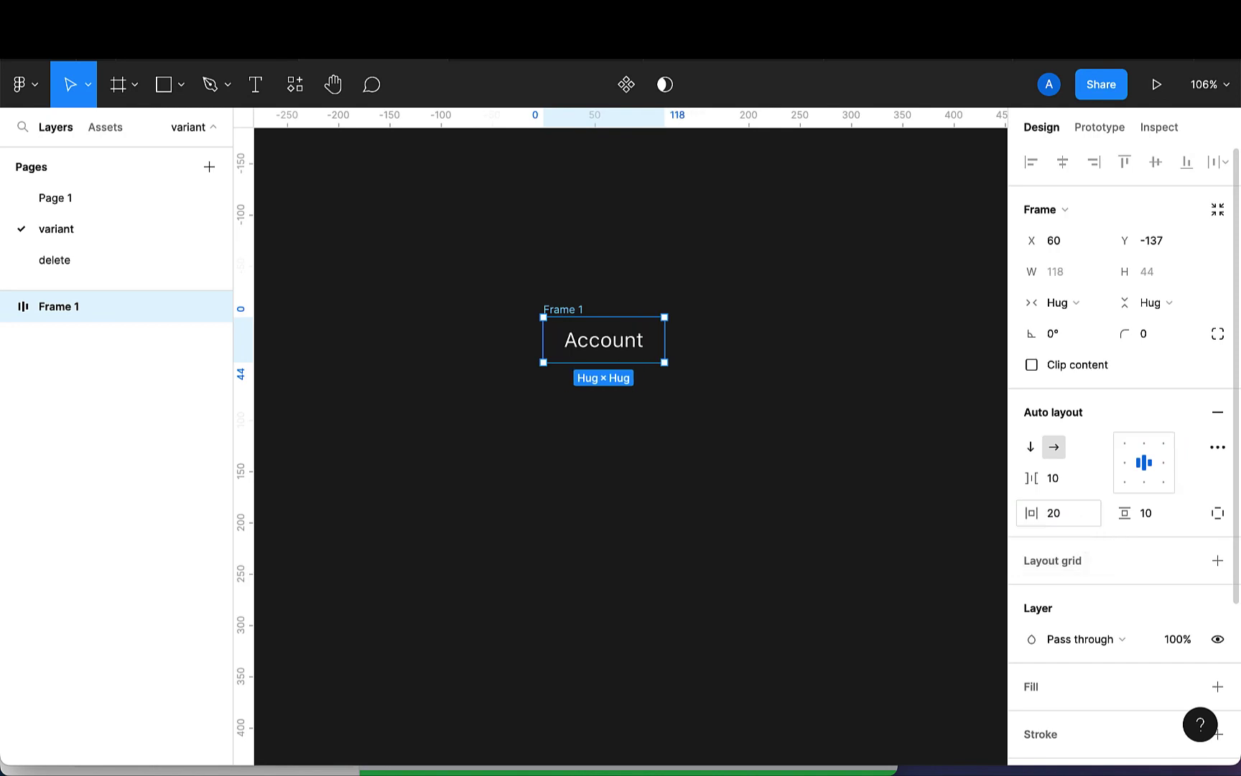
pyautogui.click(655, 343)
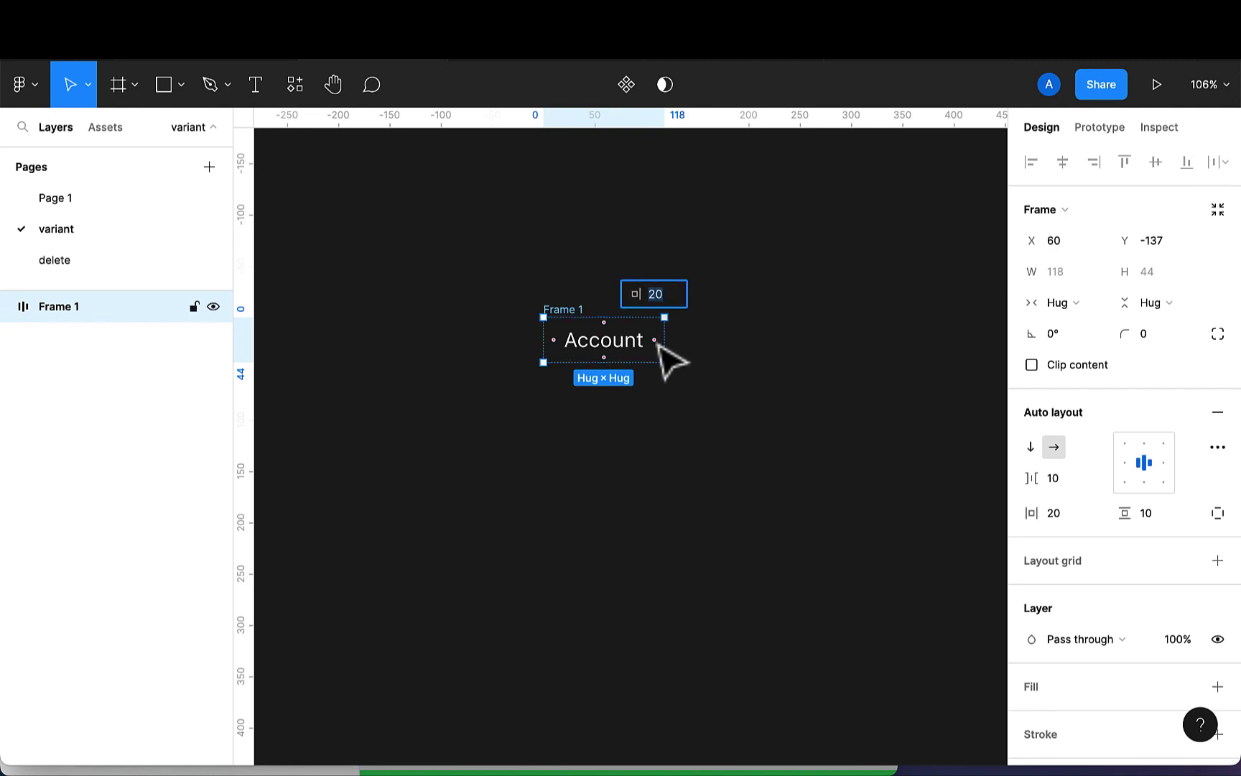
pyautogui.click(556, 344)
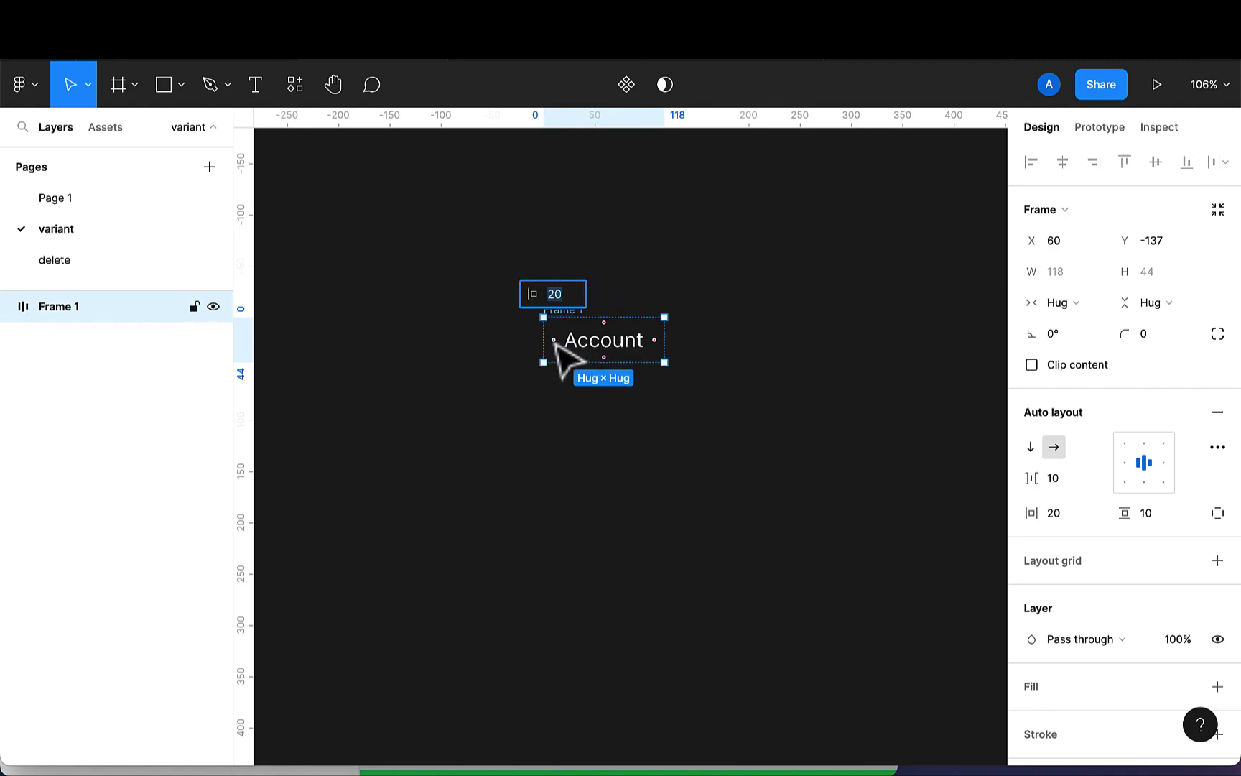
pyautogui.click(604, 327)
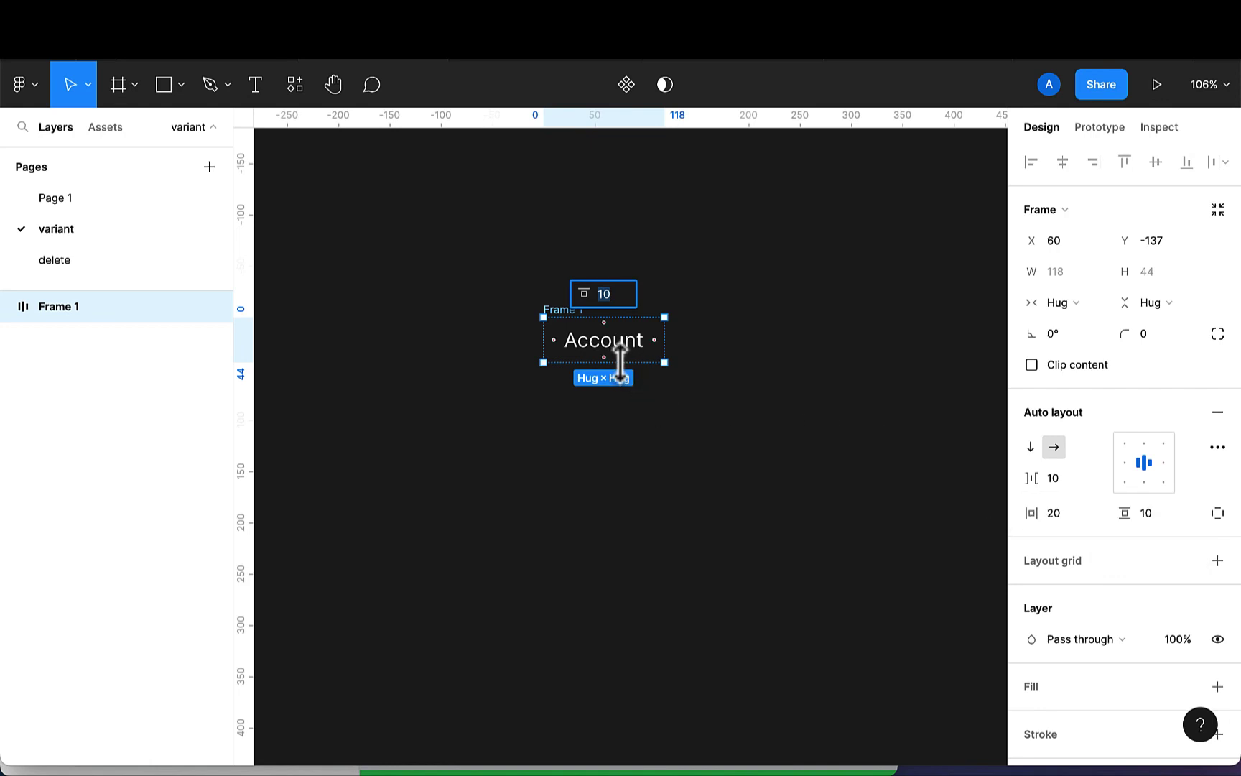
pyautogui.scroll(-4, 1060, 563)
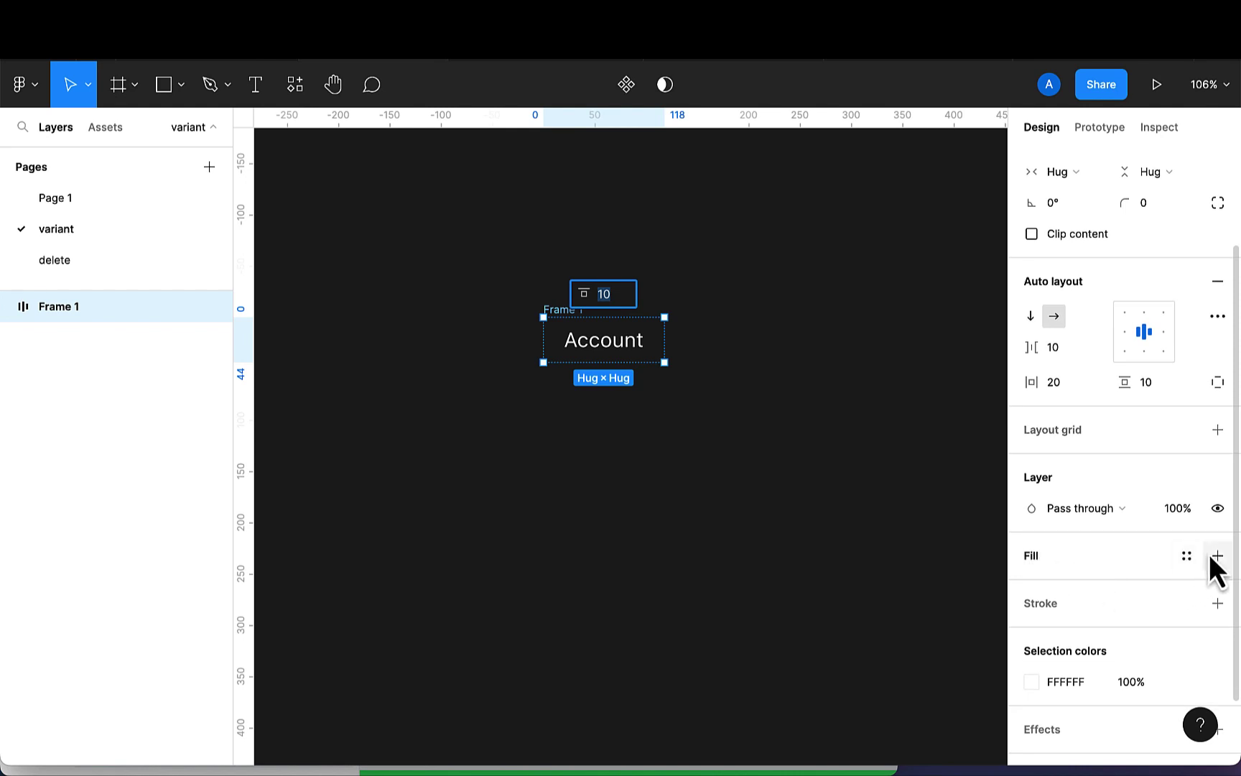
# Add a teal 00A699 fill to the Account frame and bring up the Plugins list
pyautogui.click(1218, 557)
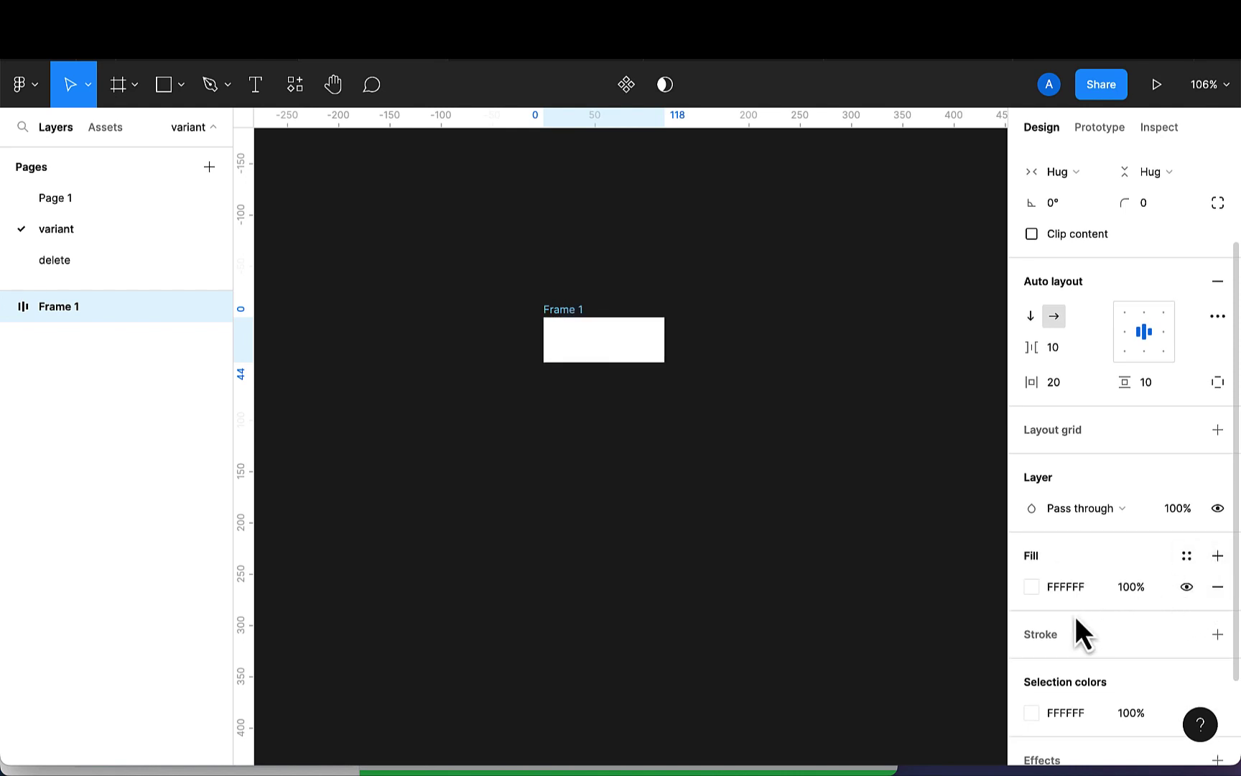
pyautogui.click(1032, 586)
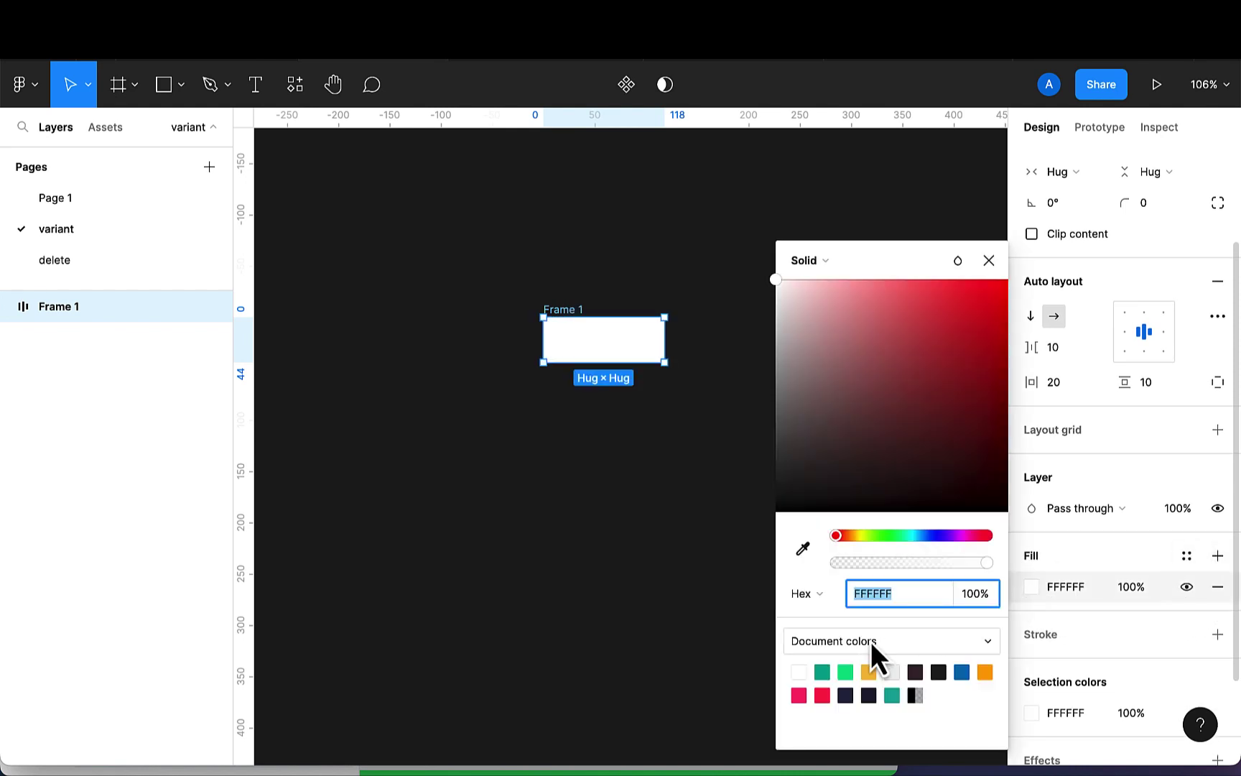
pyautogui.click(824, 672)
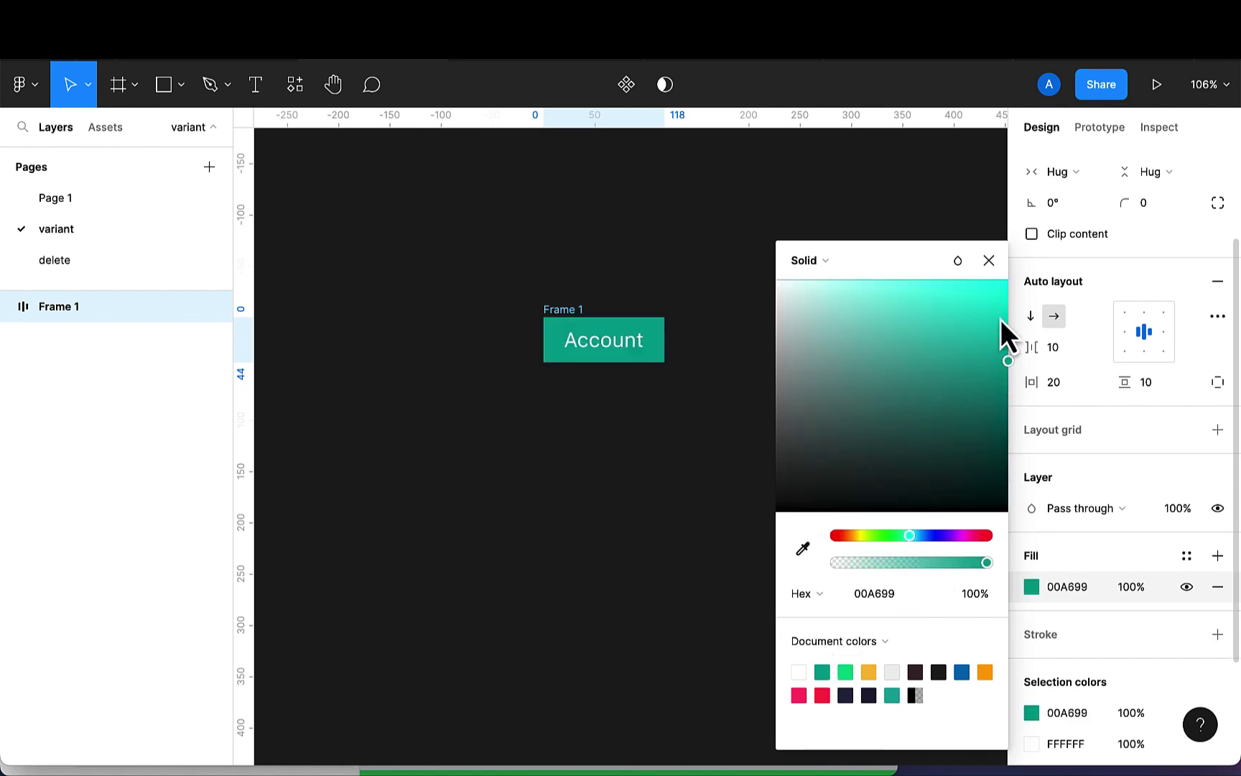
pyautogui.click(989, 261)
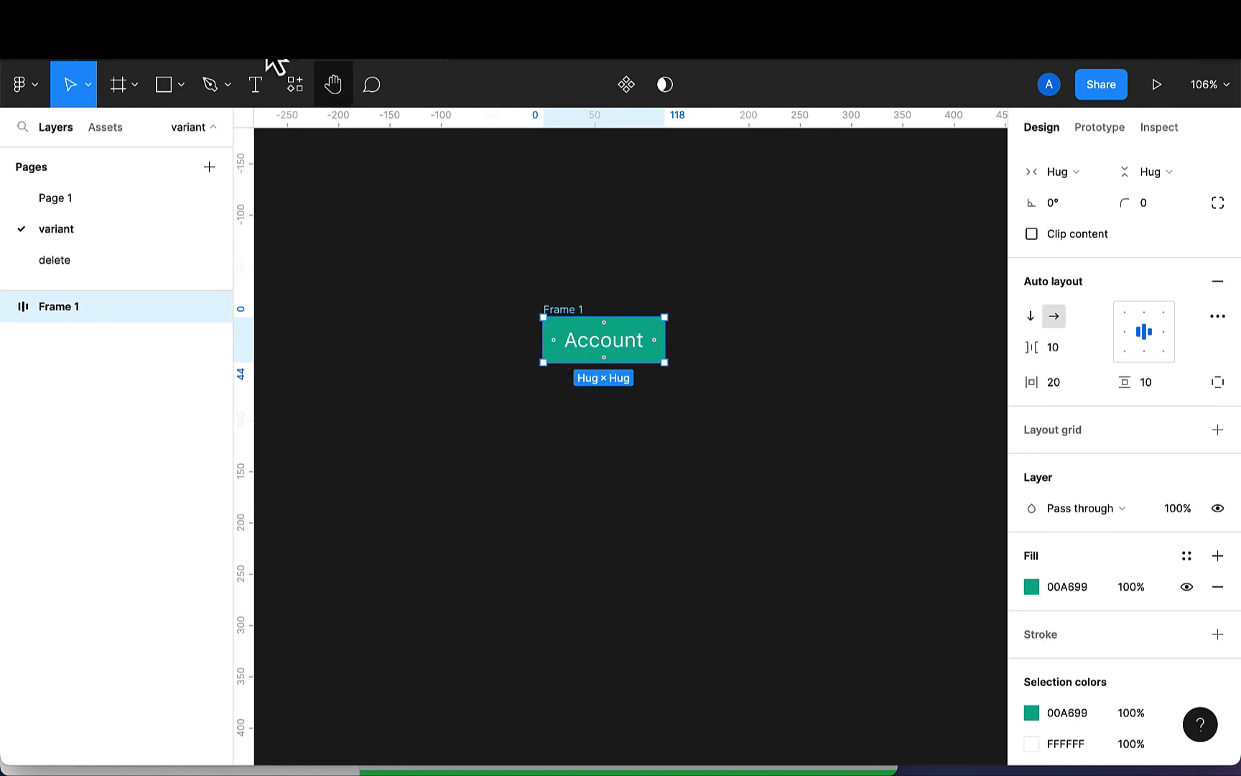
pyautogui.click(299, 93)
pyautogui.moveTo(544, 278)
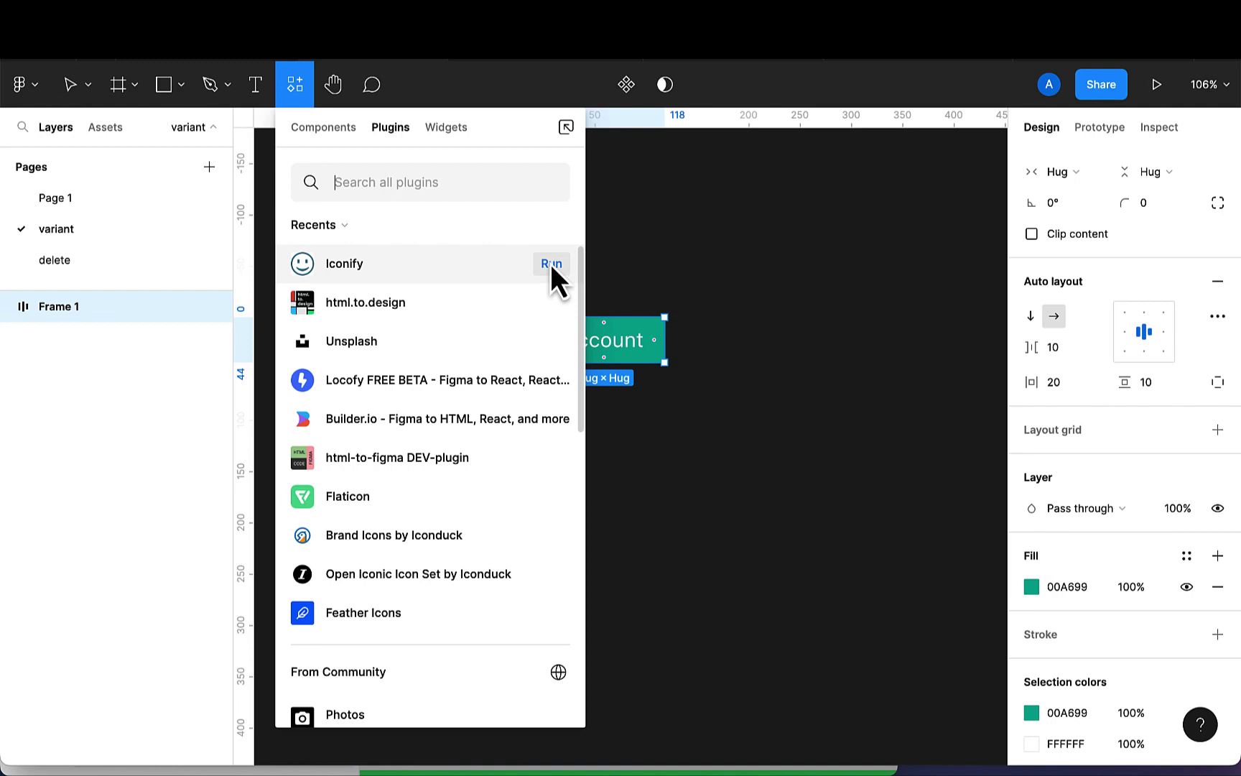
# Place Iconify's 24 × 24 account-circle icon into the button, left of the Account text
pyautogui.click(550, 264)
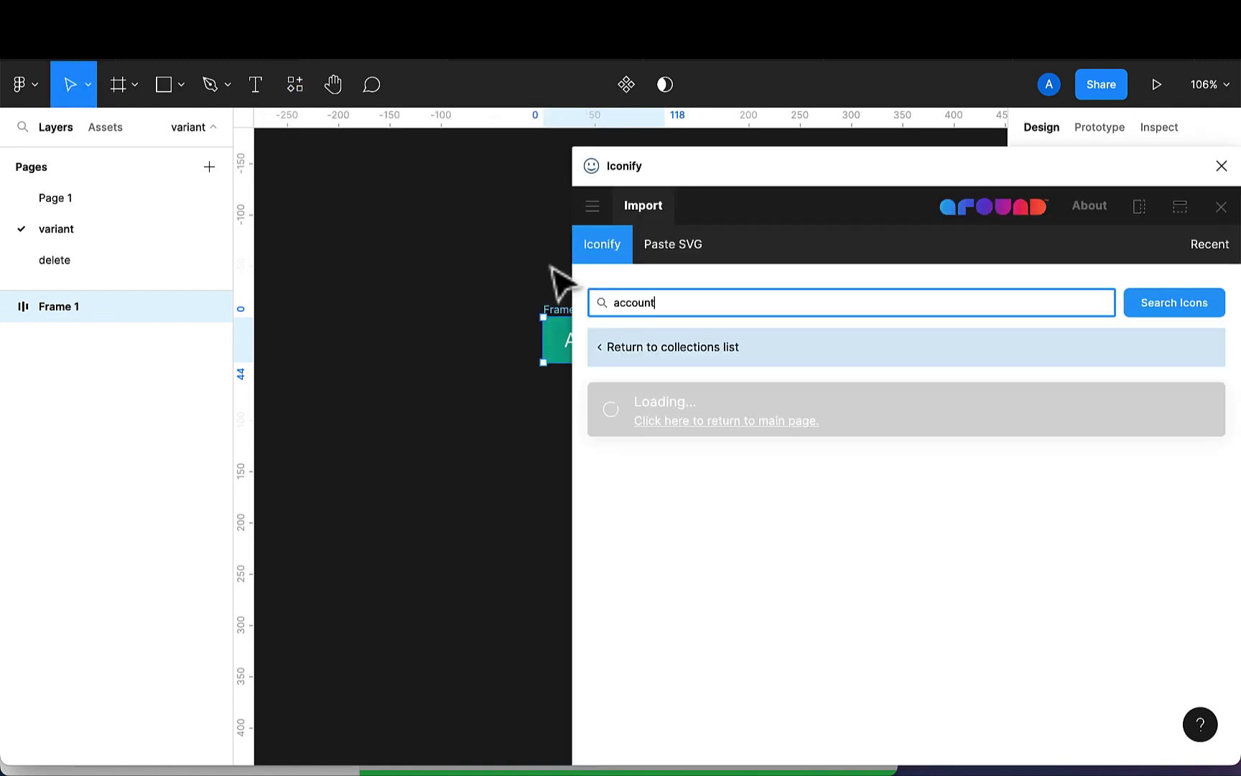
pyautogui.hscroll(5, 465, 388)
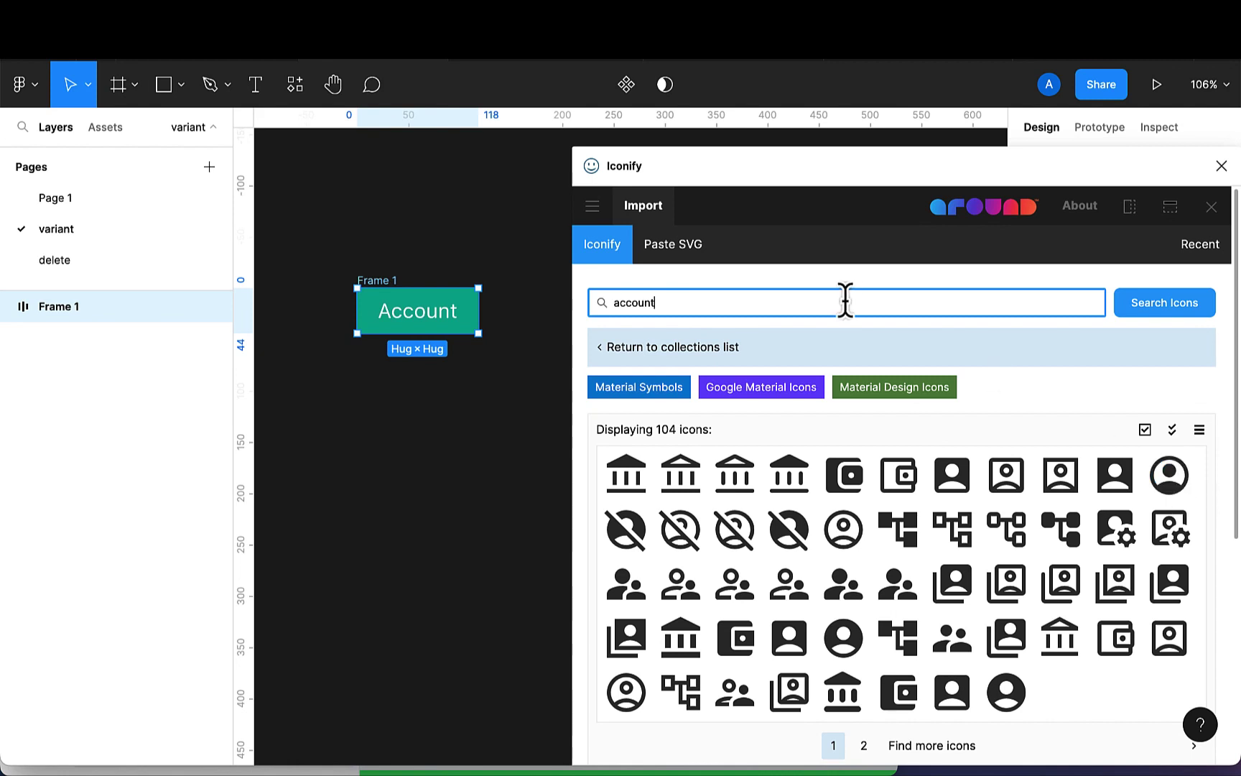
pyautogui.click(1163, 480)
pyautogui.moveTo(1166, 483); pyautogui.dragTo(430, 416)
pyautogui.moveTo(1170, 474); pyautogui.dragTo(460, 466)
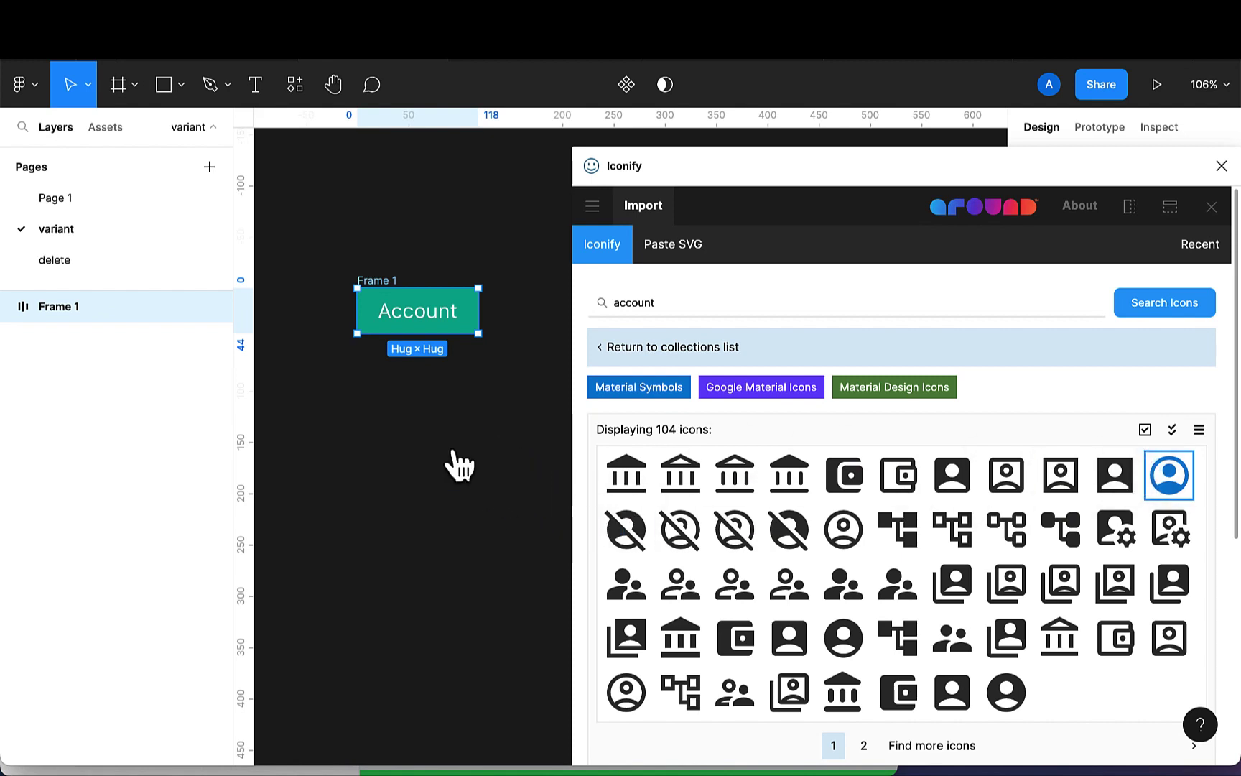
pyautogui.click(1221, 166)
pyautogui.hscroll(-3, 532, 458)
pyautogui.moveTo(568, 477); pyautogui.dragTo(479, 335)
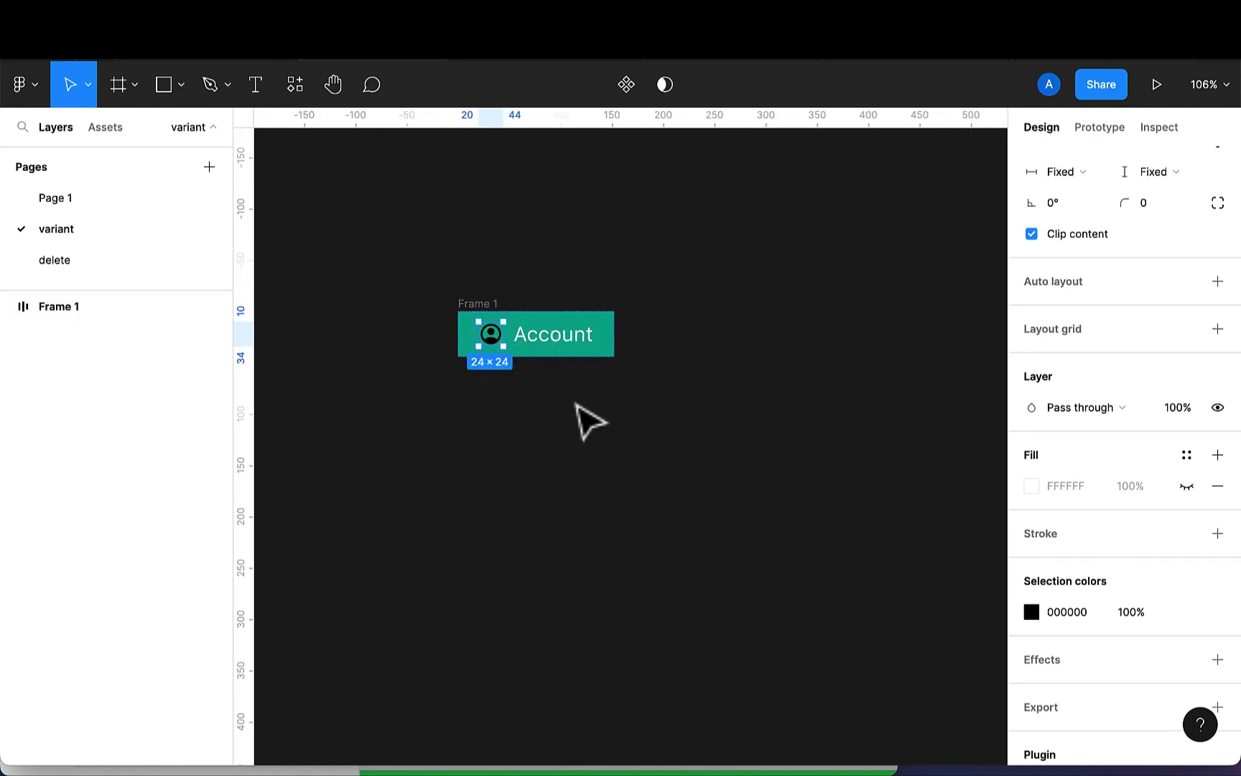
# Recolour the account icon from 000000 to white FFFFFF, then select the 152 × 44 button frame
pyautogui.scroll(3, 515, 416)
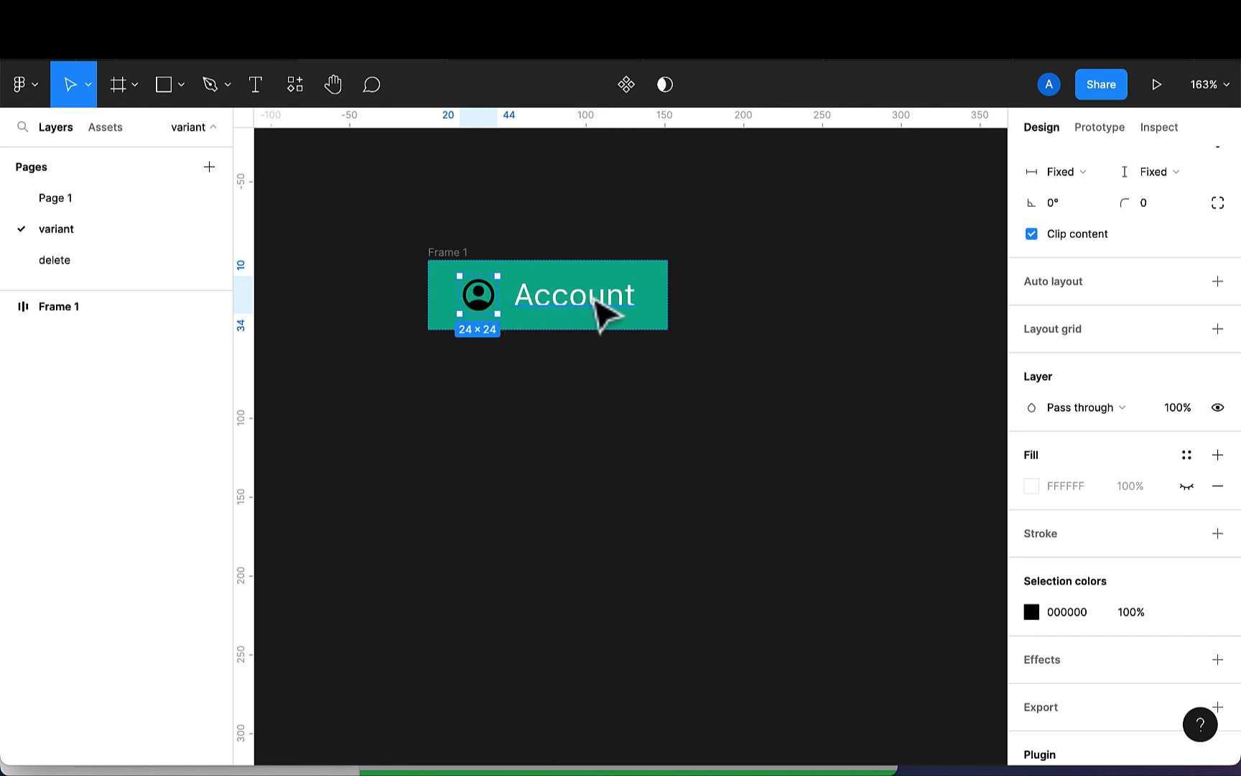
pyautogui.click(478, 300)
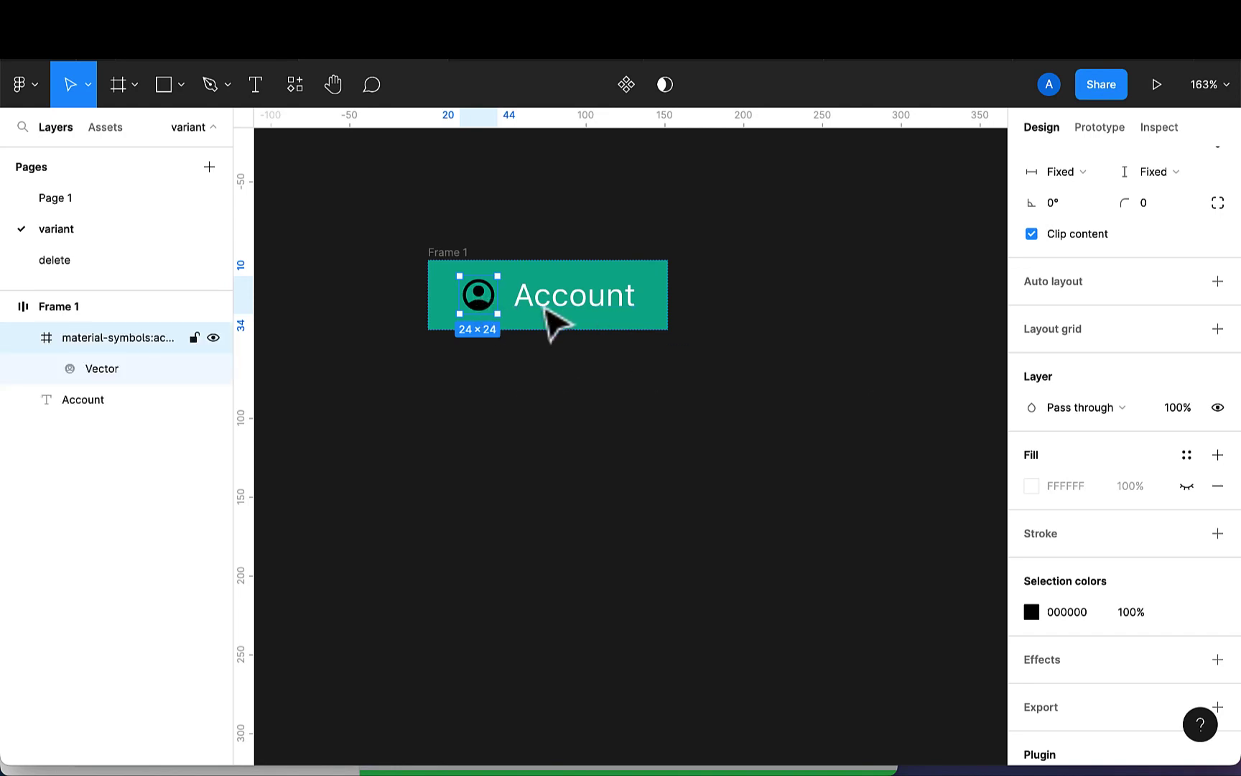
pyautogui.scroll(-1, 1085, 639)
pyautogui.scroll(-2, 1084, 637)
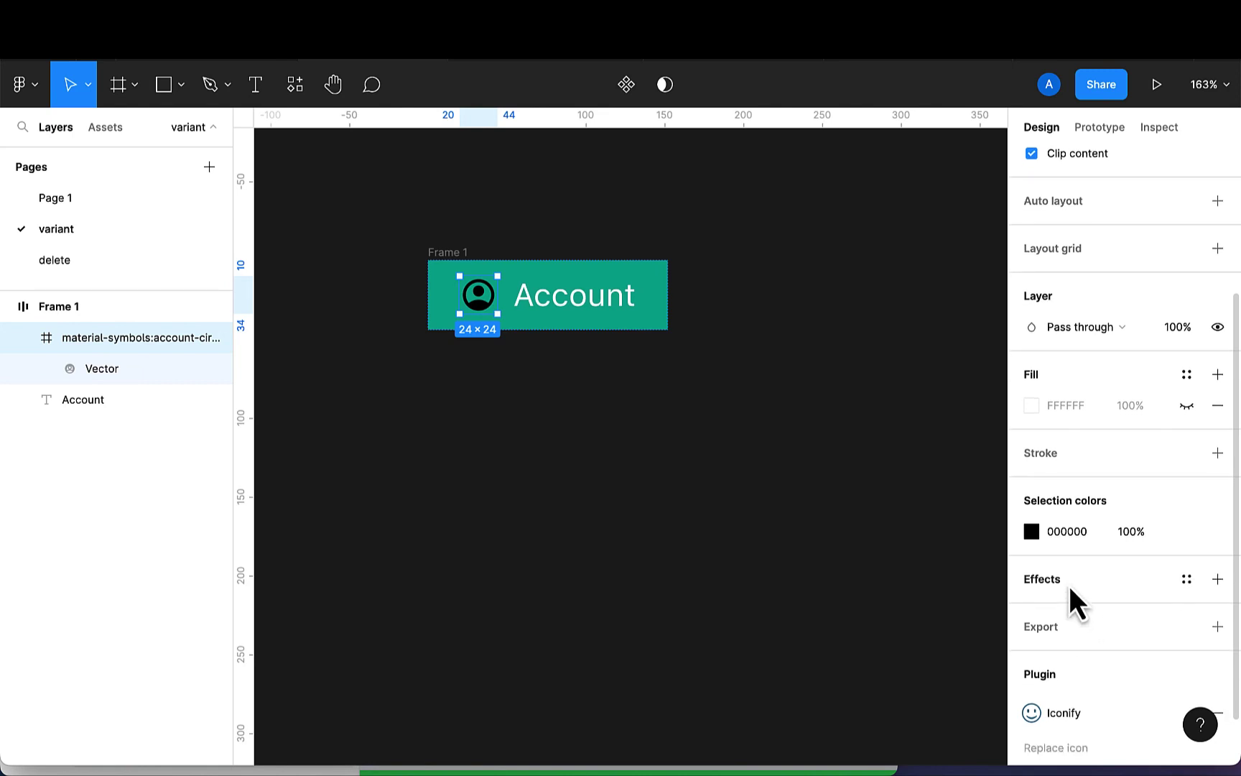
pyautogui.click(1032, 531)
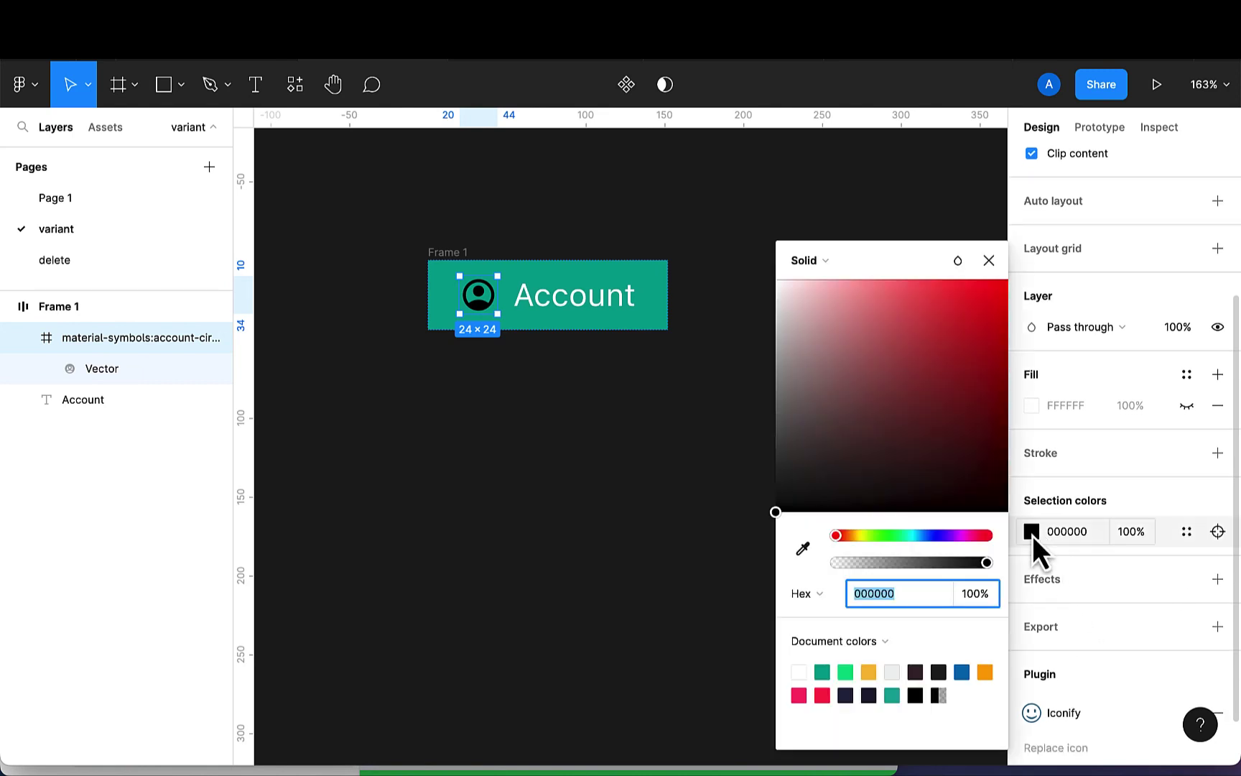
pyautogui.click(800, 671)
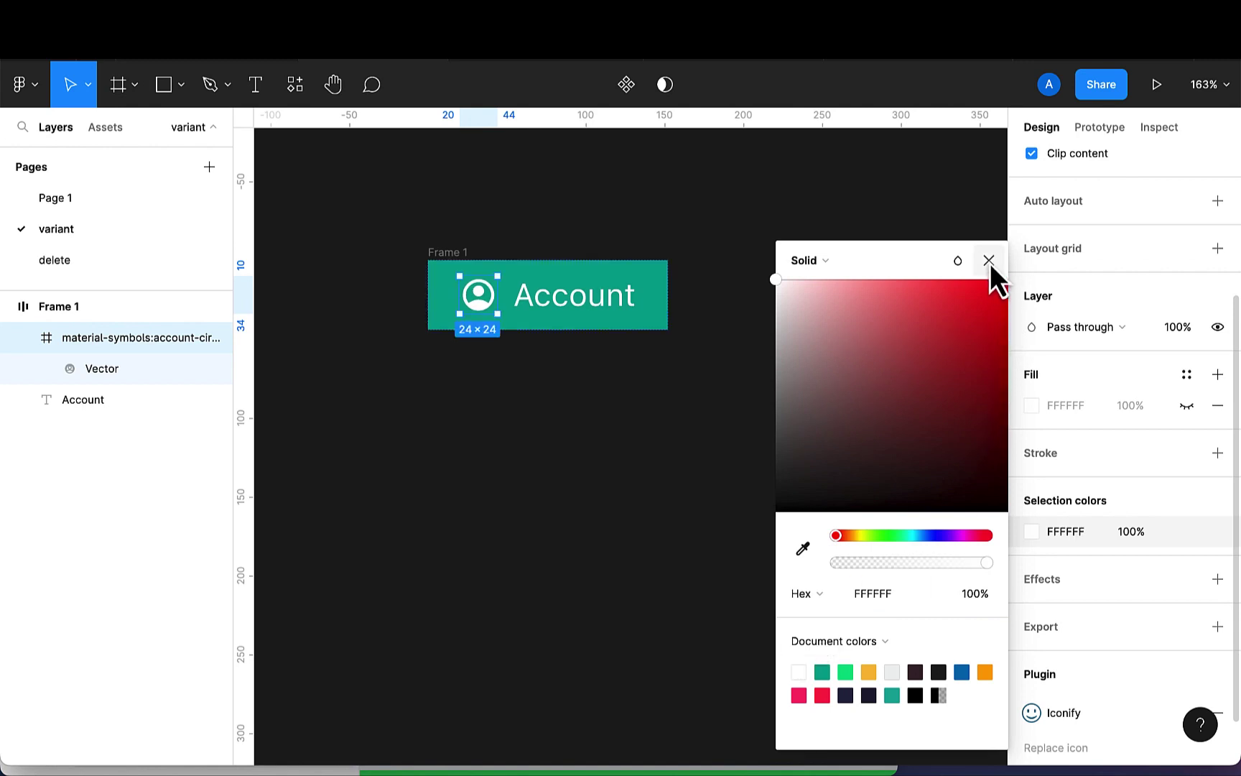
pyautogui.click(989, 261)
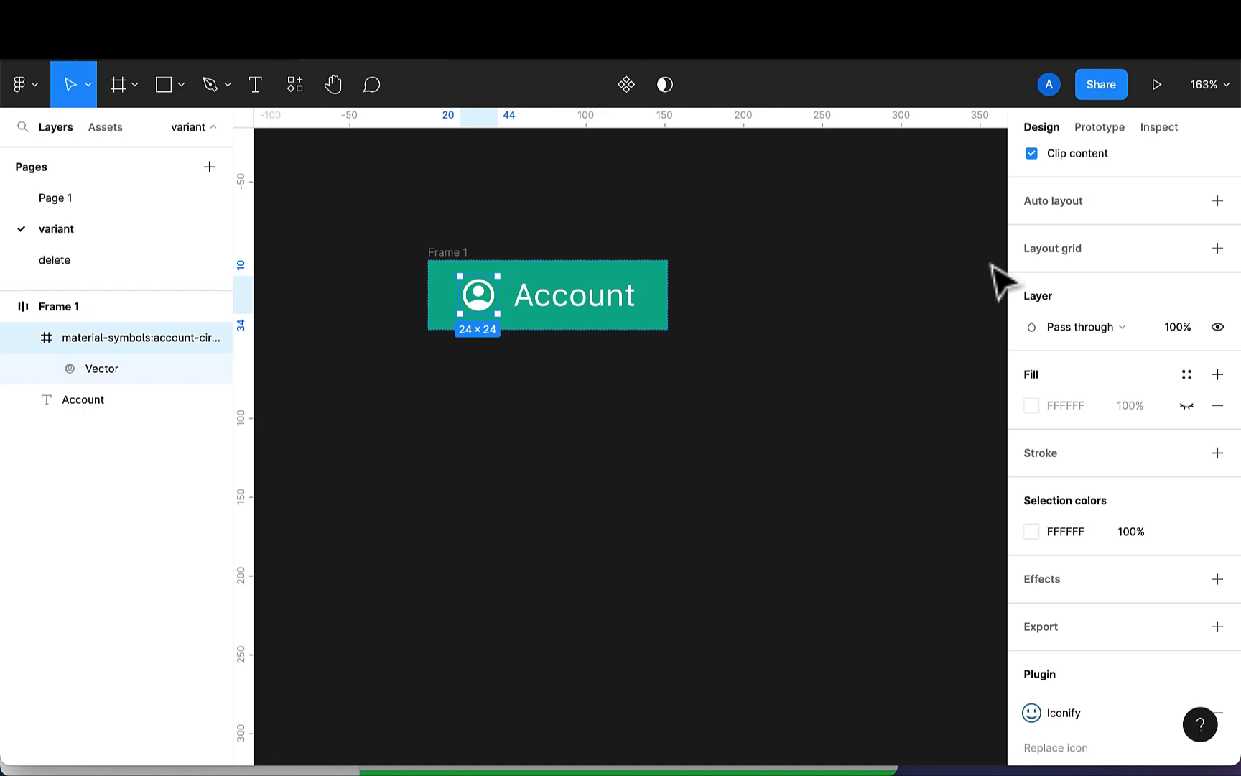
pyautogui.click(452, 247)
pyautogui.click(451, 252)
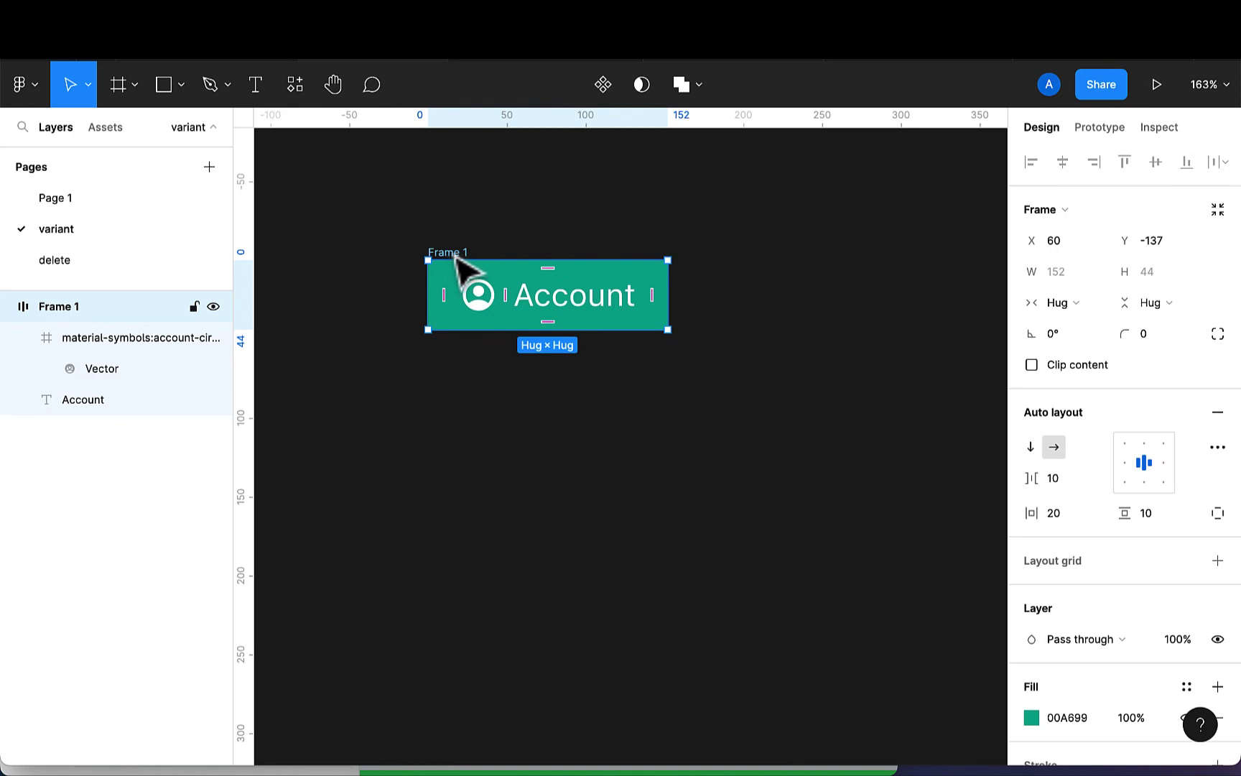
# Make the Account button a component and Alt-drag out two instances, Frame 2 and Frame 3
pyautogui.click(603, 86)
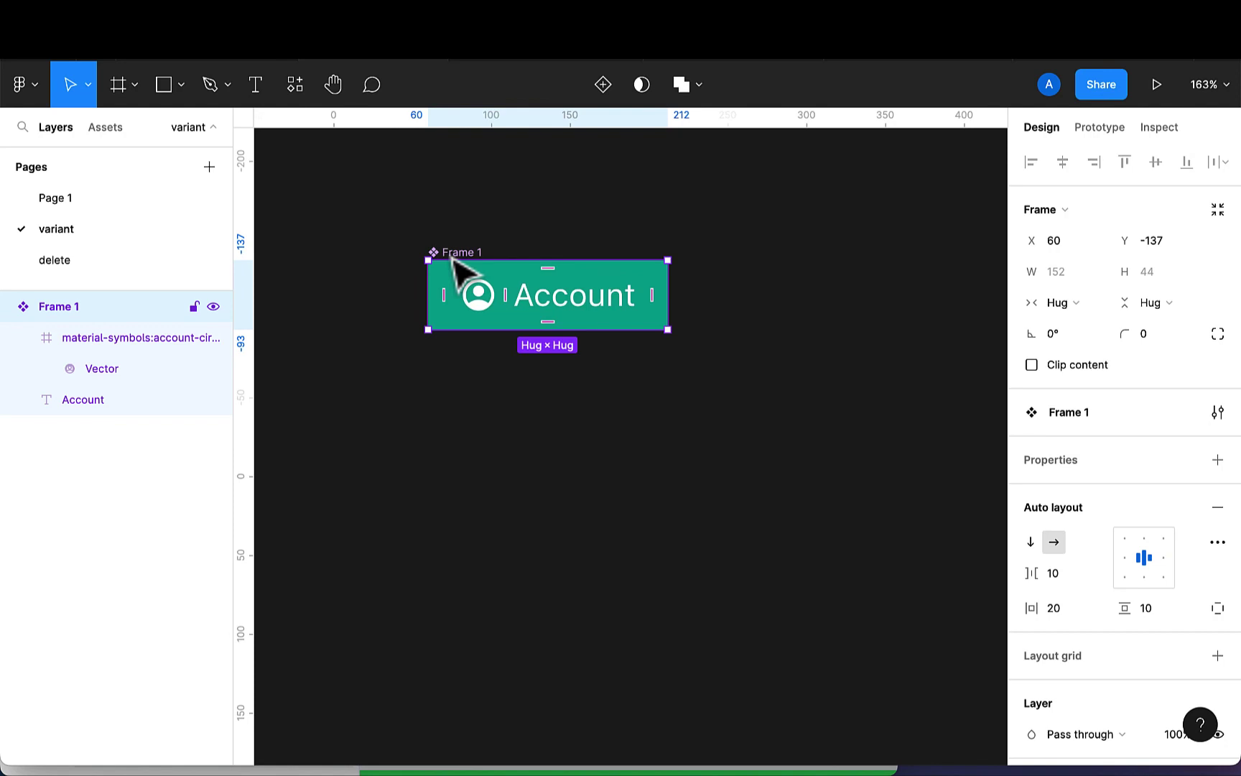
pyautogui.moveTo(451, 262); pyautogui.dragTo(450, 369)
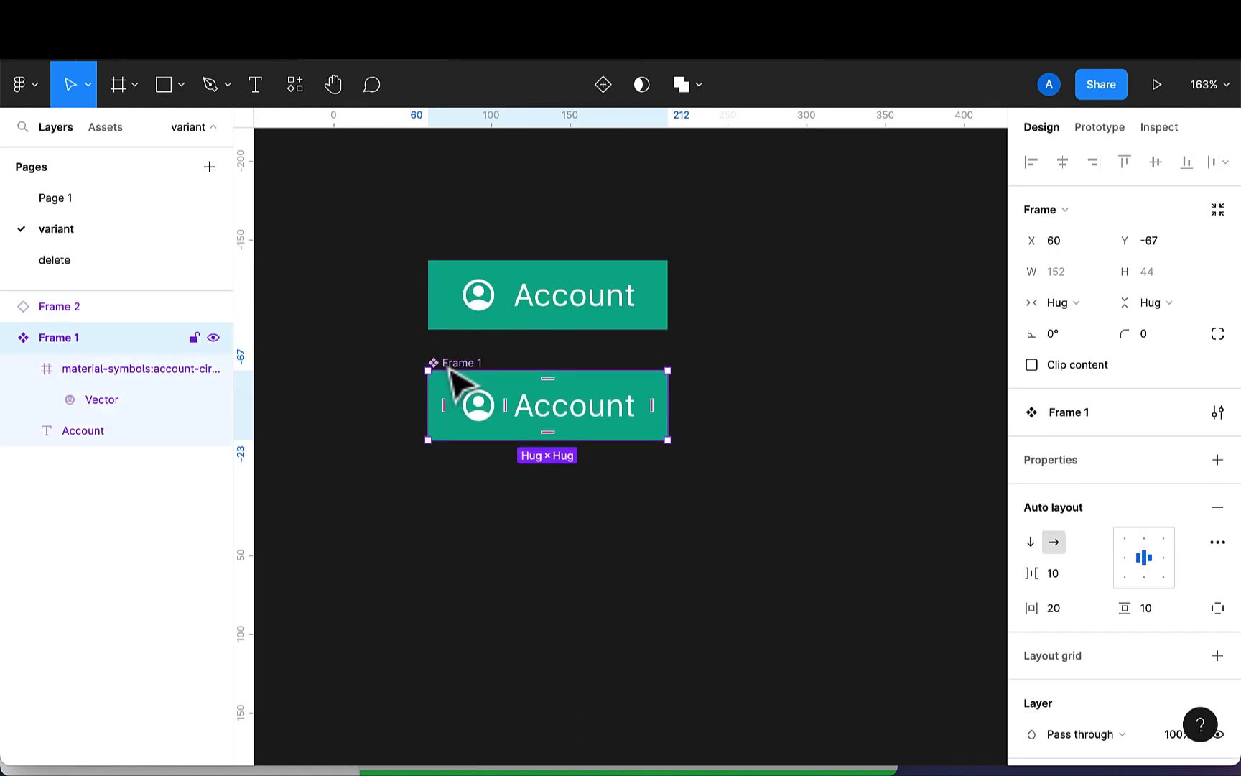
pyautogui.moveTo(460, 366); pyautogui.dragTo(460, 511)
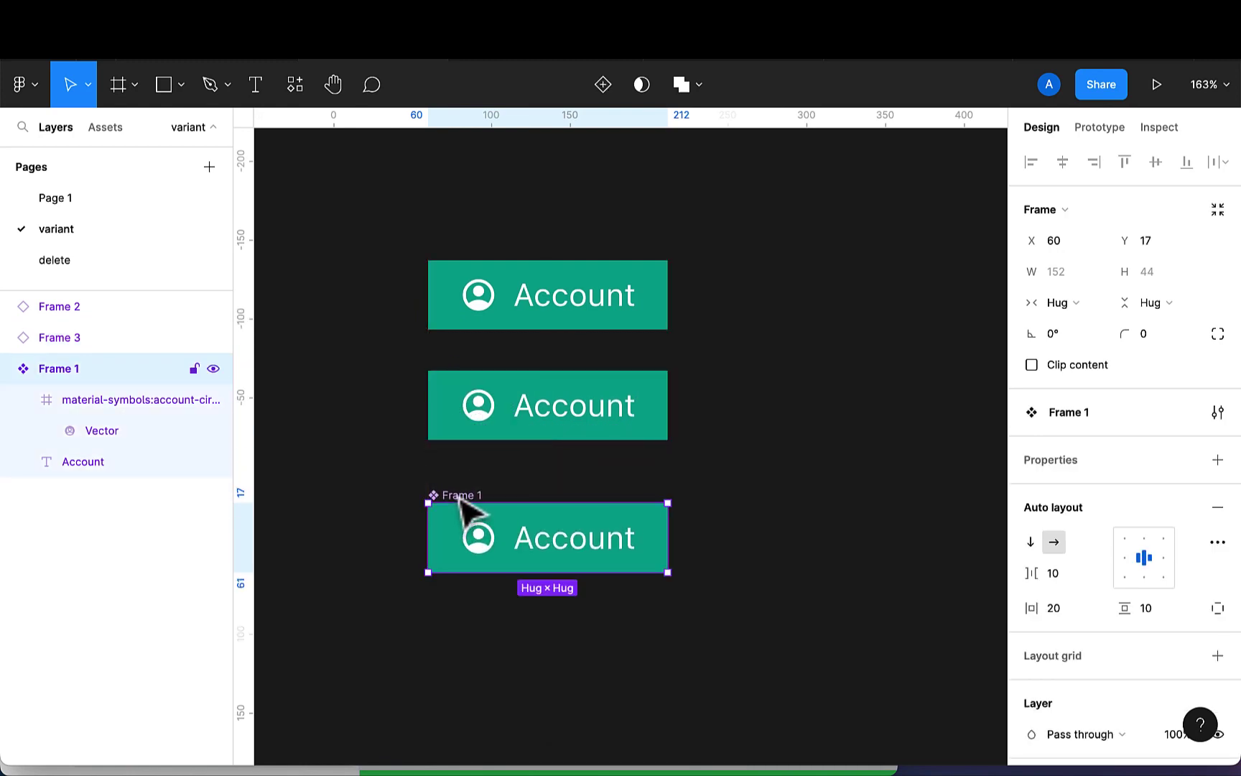
pyautogui.click(704, 344)
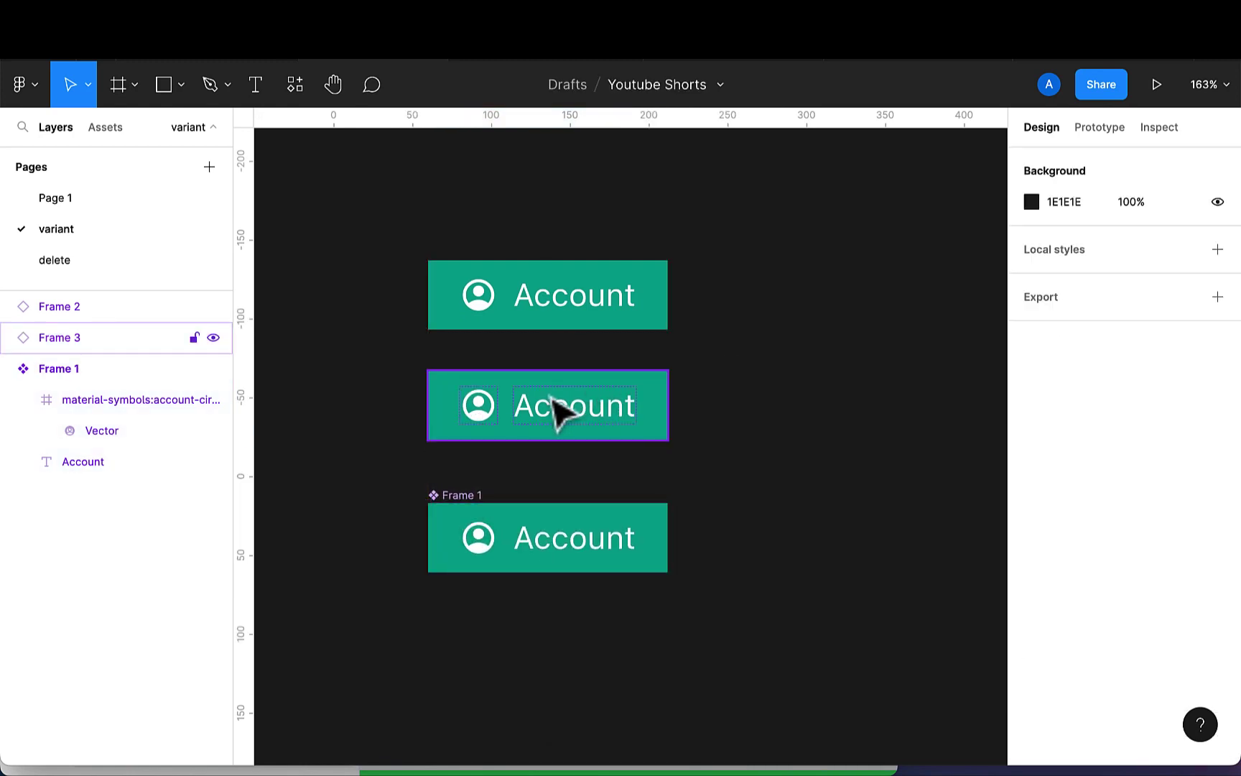
# Move the Frame 1 main component to Y -223, above Frame 2 and Frame 3
pyautogui.click(570, 326)
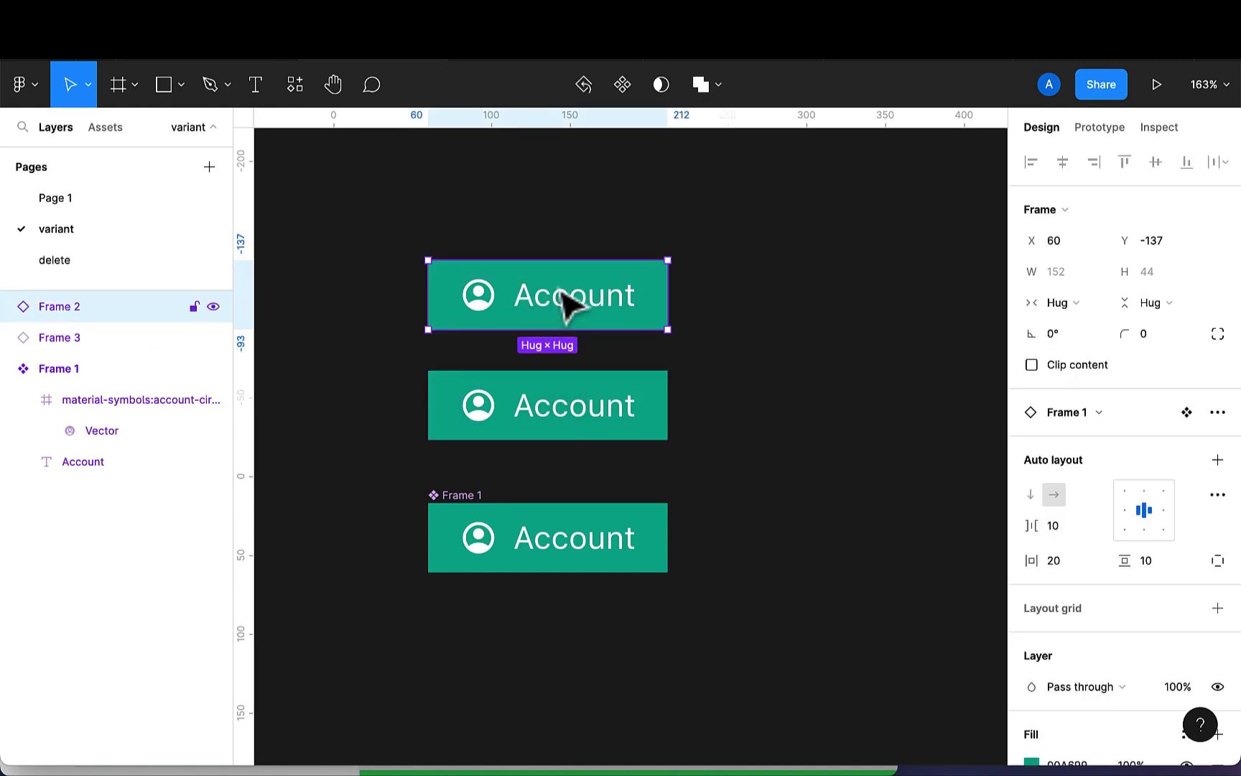
pyautogui.click(16, 370)
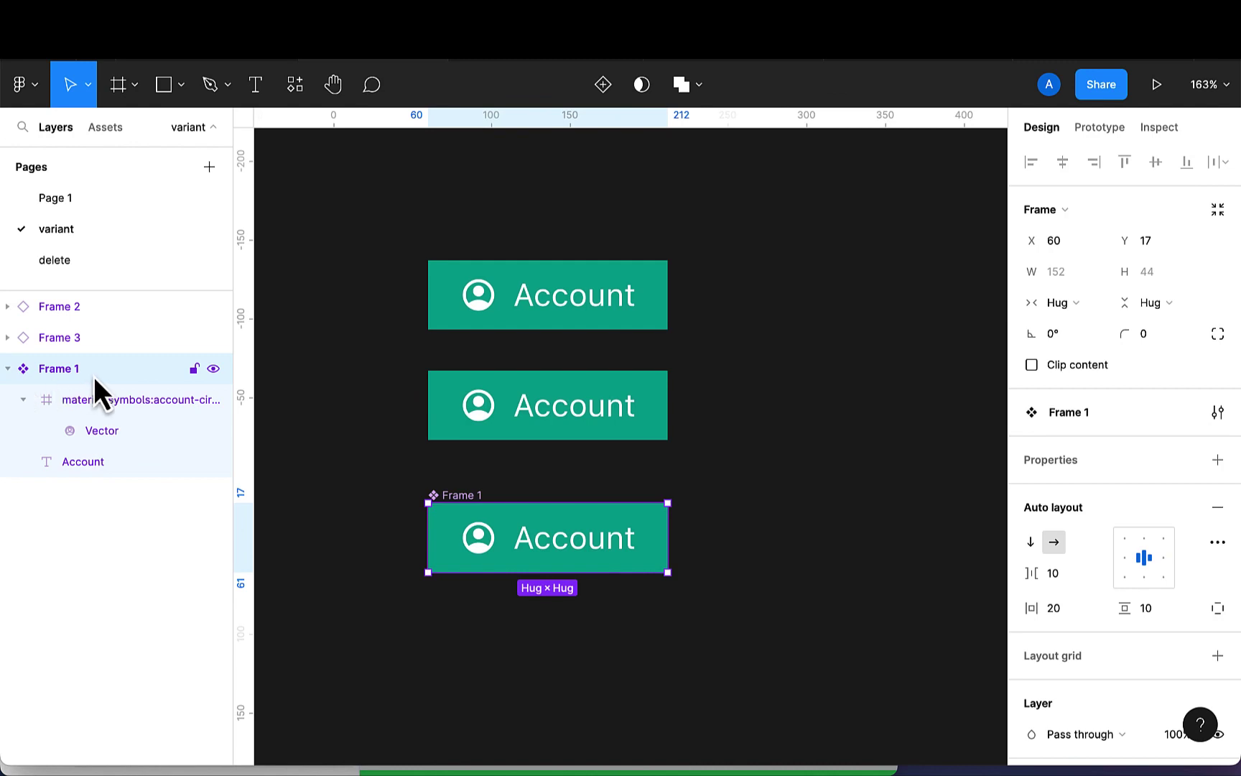
pyautogui.moveTo(476, 508); pyautogui.dragTo(464, 151)
pyautogui.scroll(1, 474, 168)
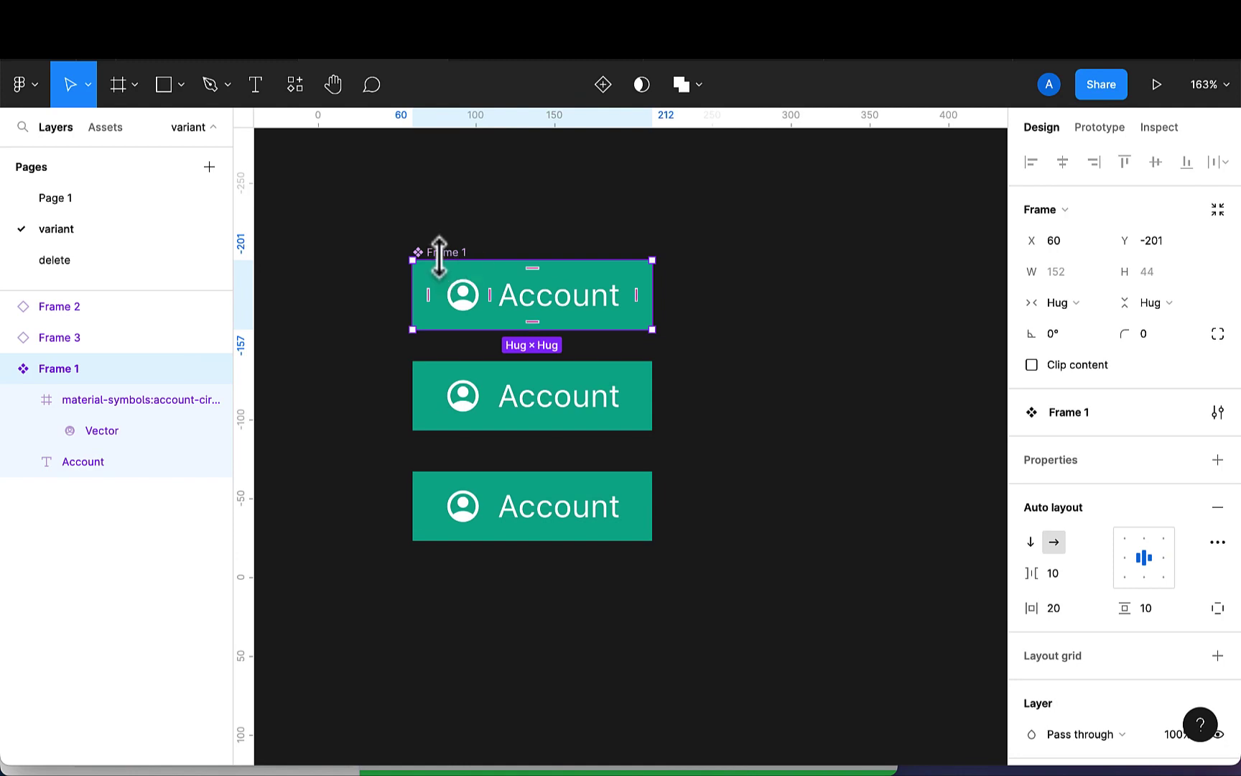
pyautogui.click(495, 401)
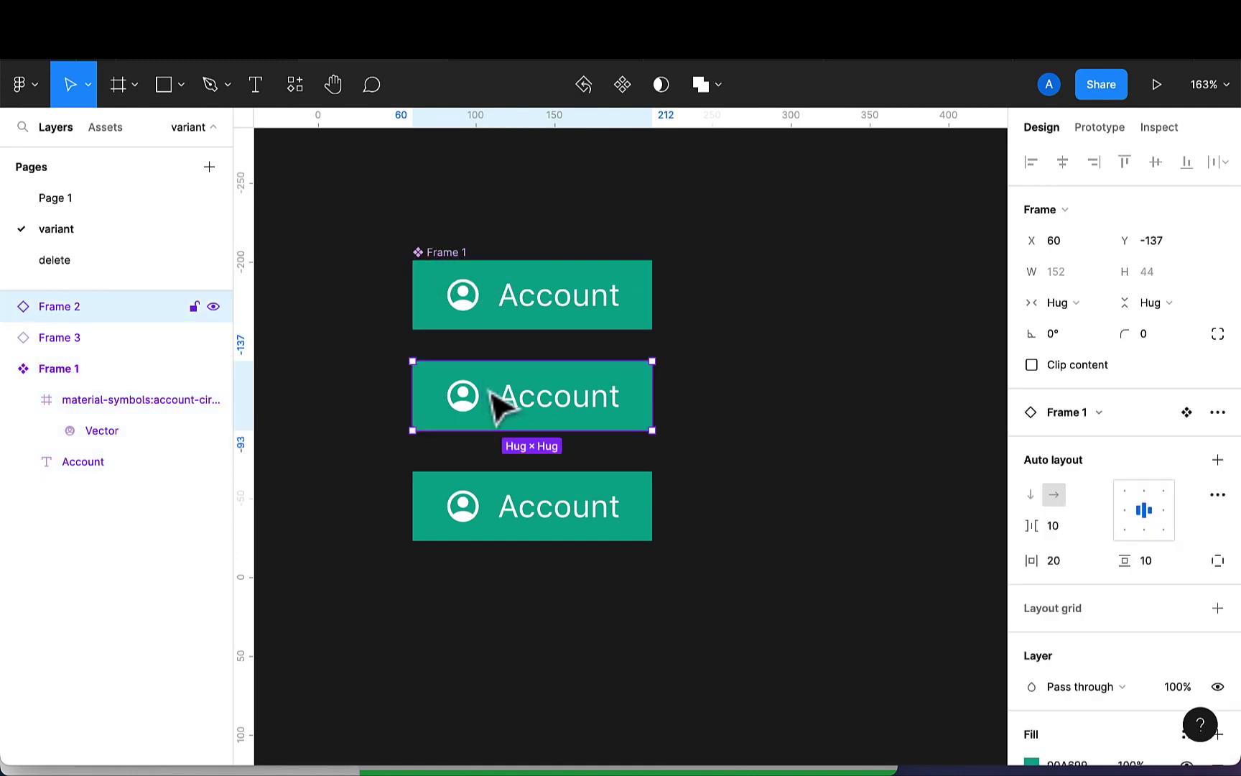
pyautogui.click(488, 495)
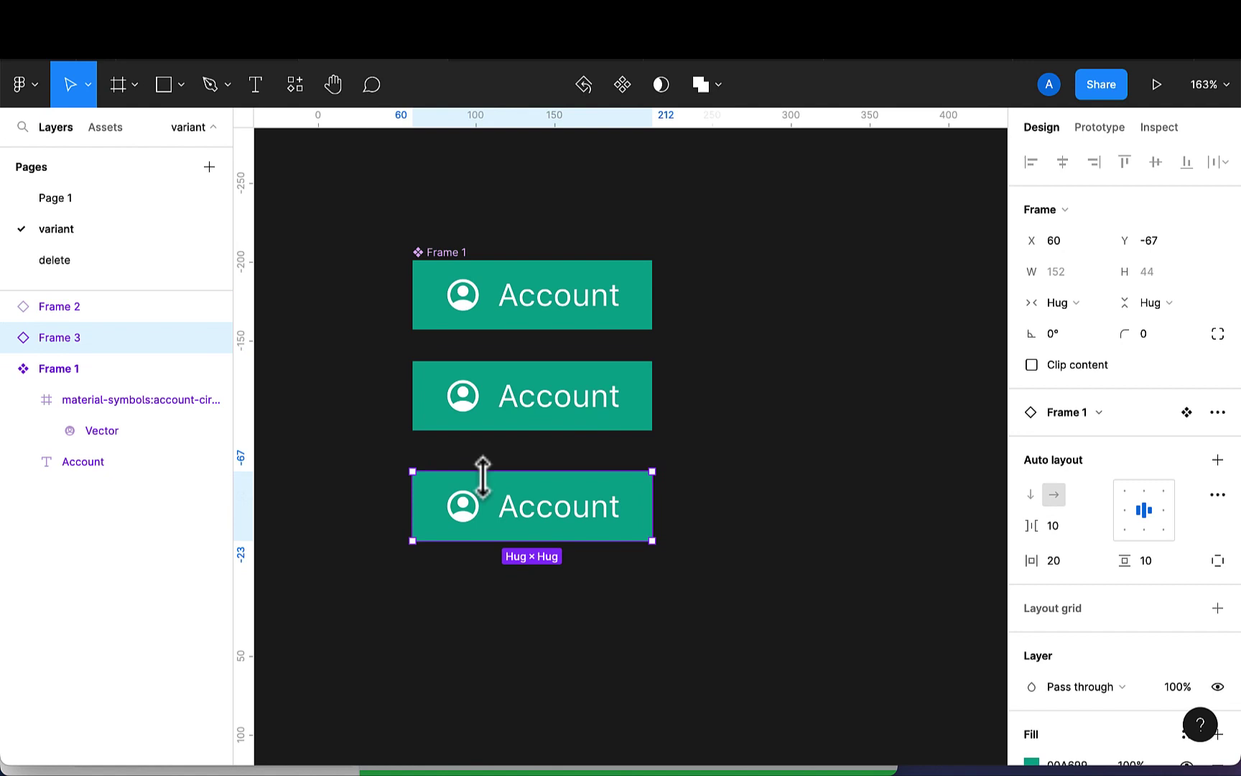
pyautogui.click(449, 257)
pyautogui.moveTo(450, 256); pyautogui.dragTo(449, 225)
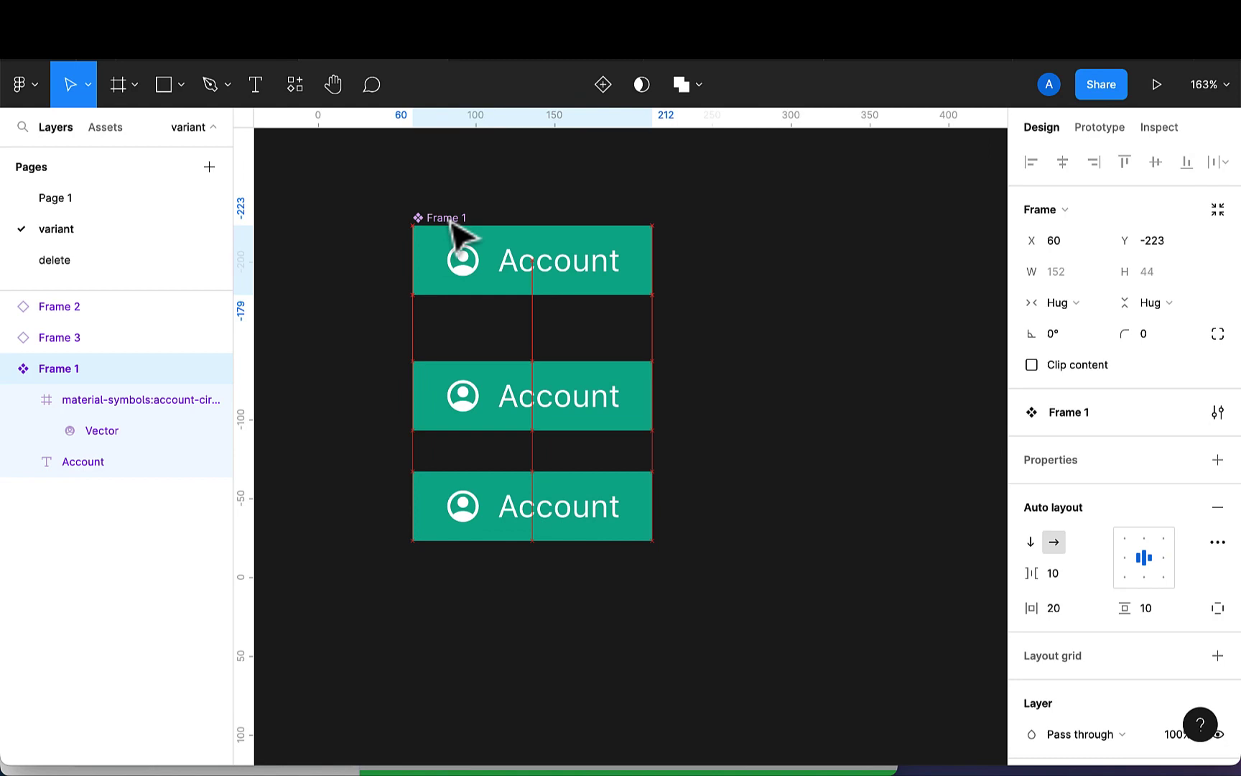
pyautogui.click(455, 230)
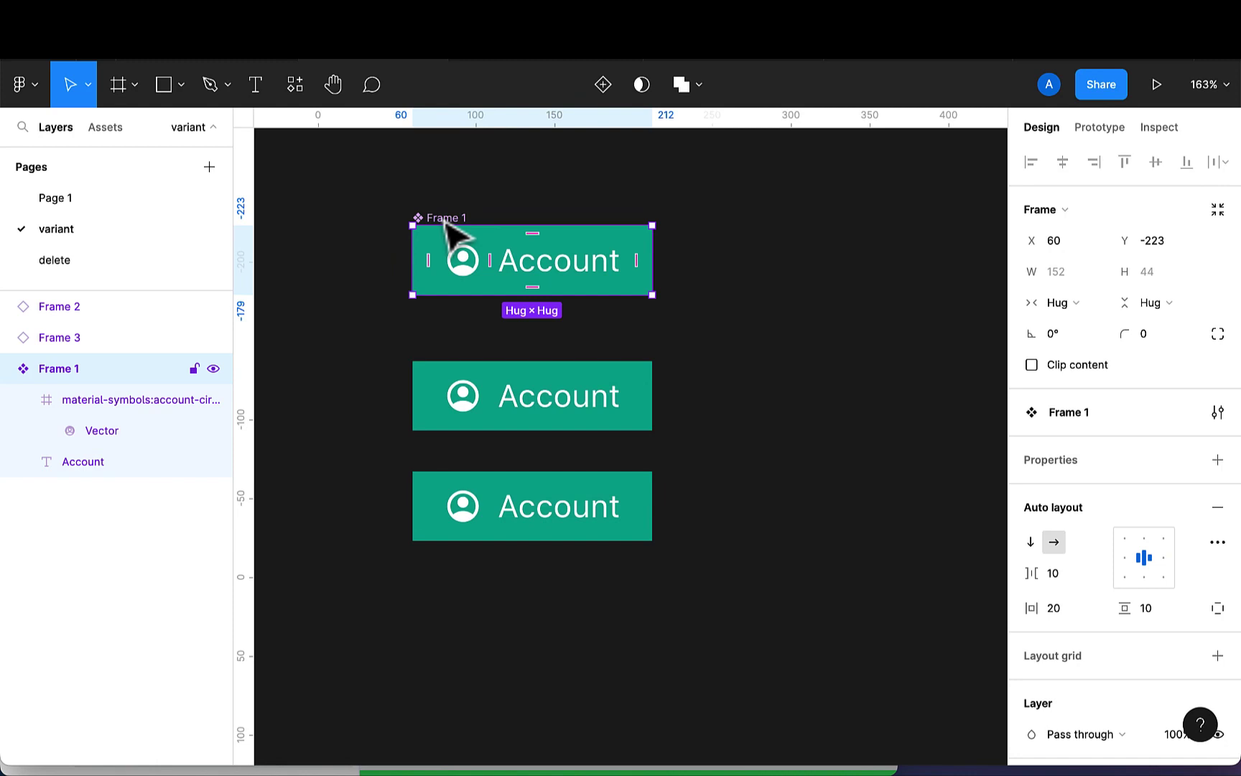
pyautogui.scroll(-5, 1085, 547)
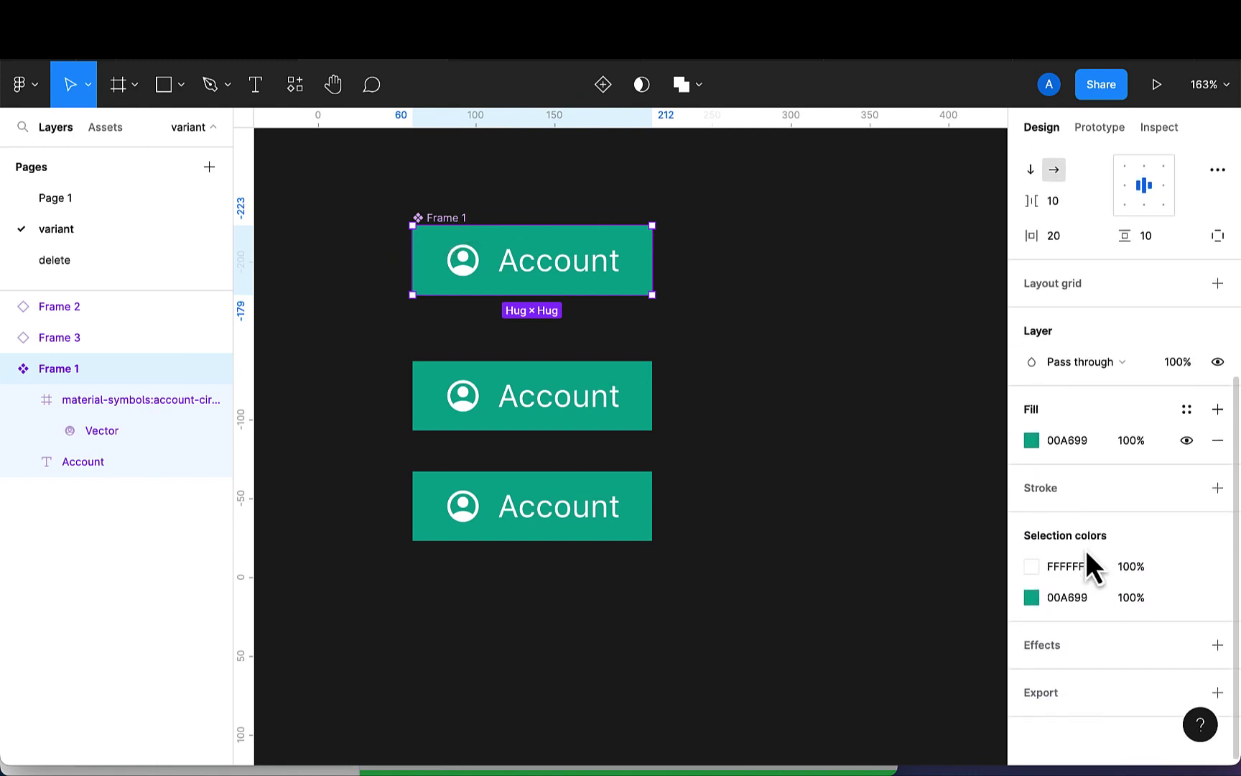
pyautogui.click(1036, 447)
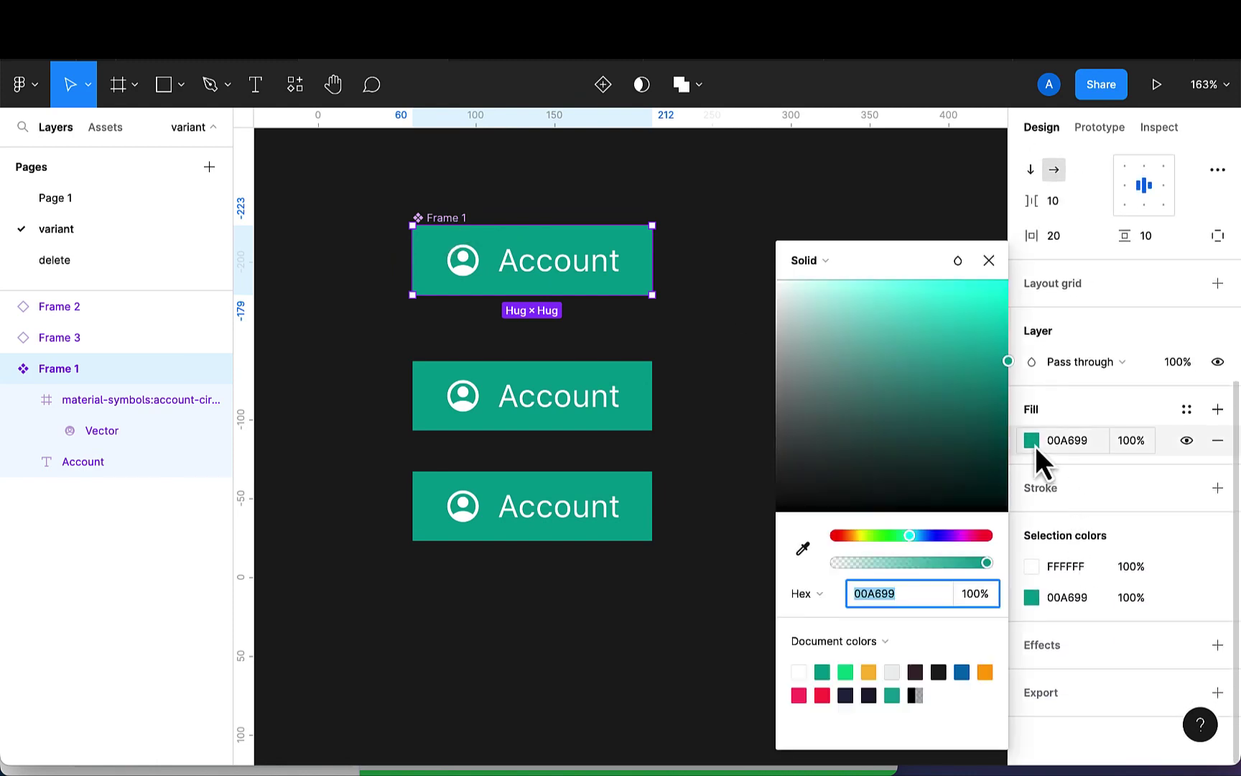
pyautogui.click(869, 672)
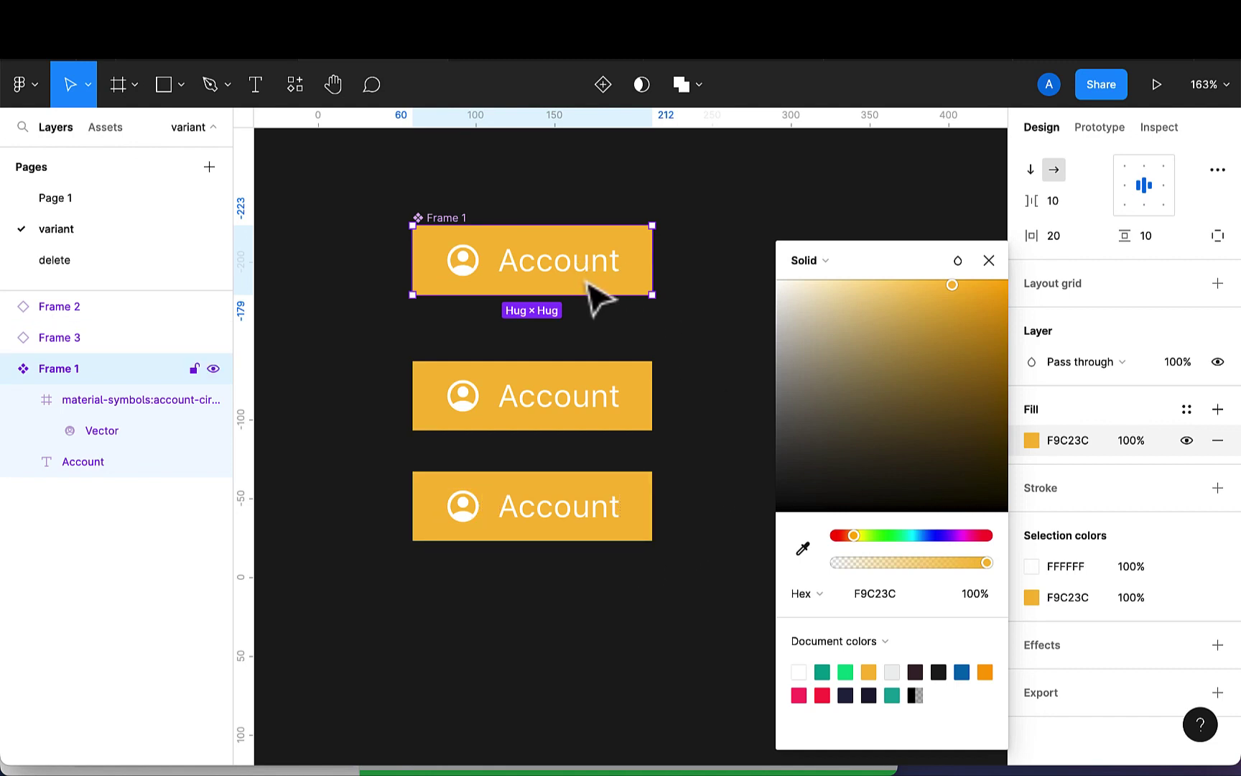
pyautogui.click(962, 673)
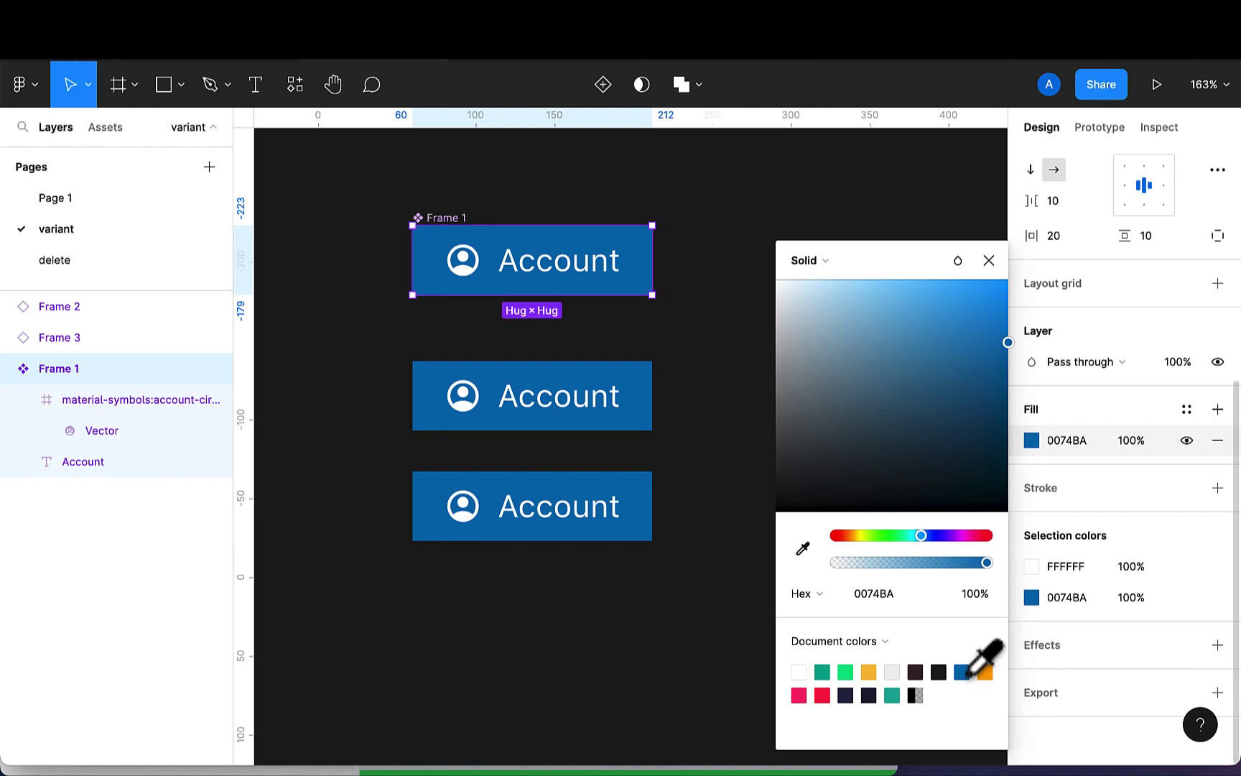
pyautogui.click(822, 673)
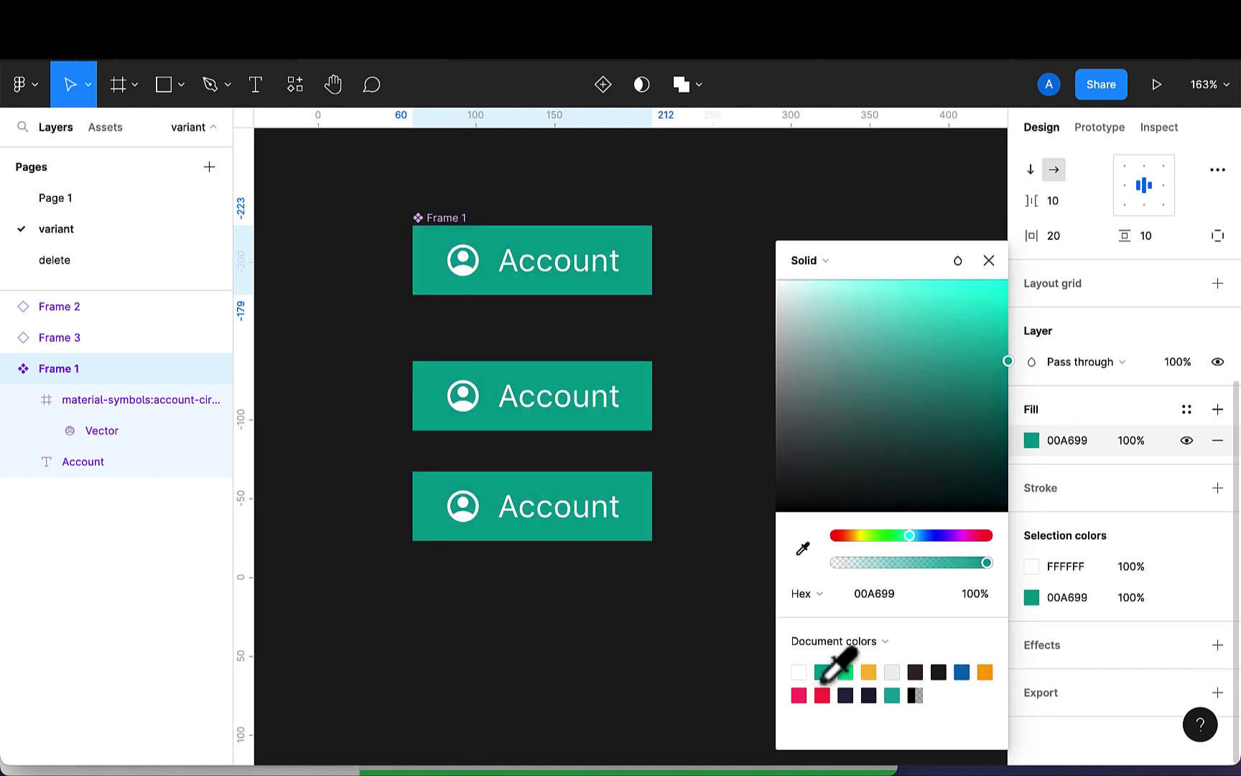
pyautogui.click(989, 260)
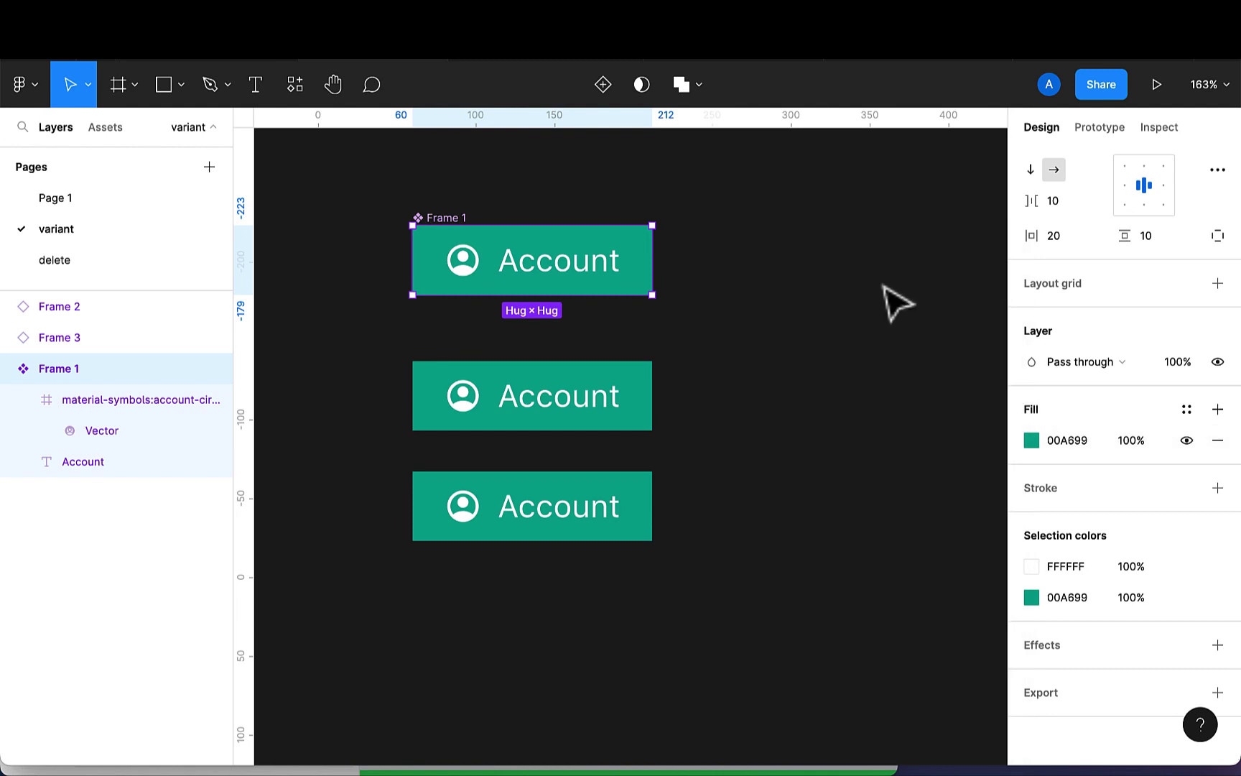
pyautogui.scroll(2, 715, 360)
pyautogui.hscroll(-2, 715, 361)
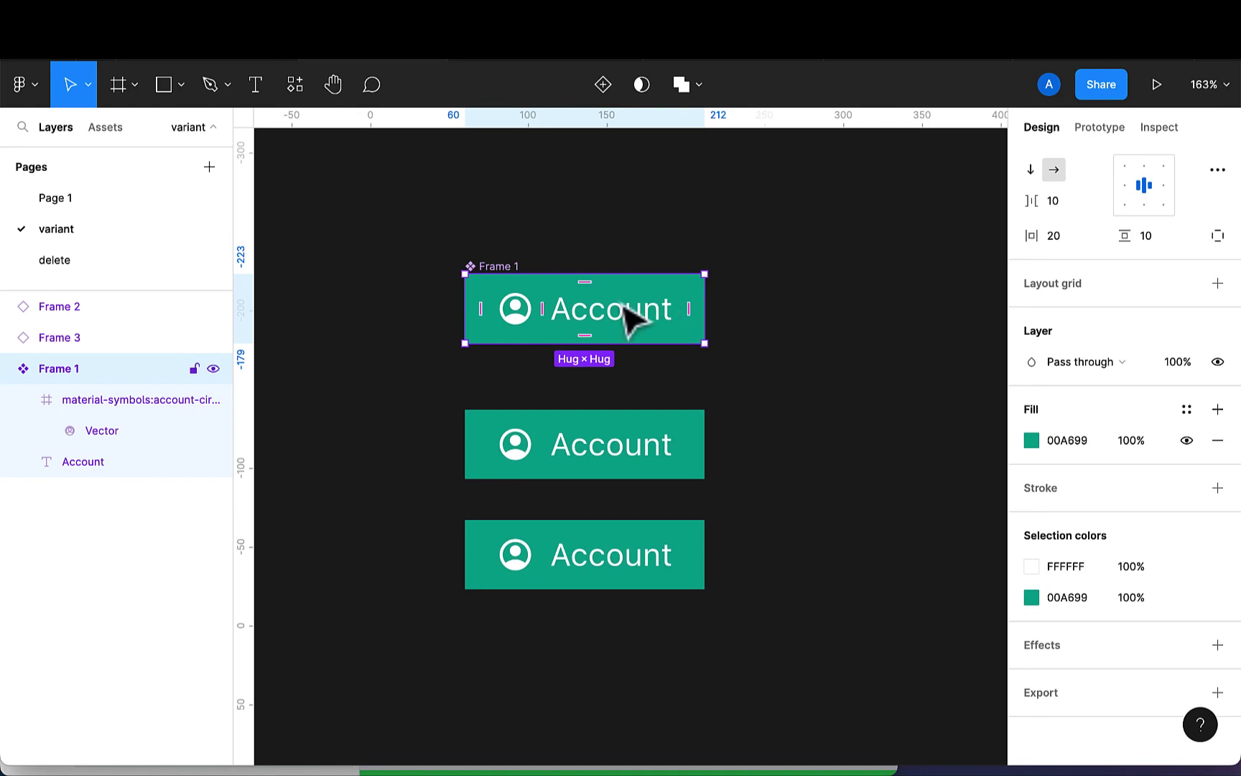
pyautogui.scroll(2, 523, 322)
pyautogui.scroll(2, 523, 323)
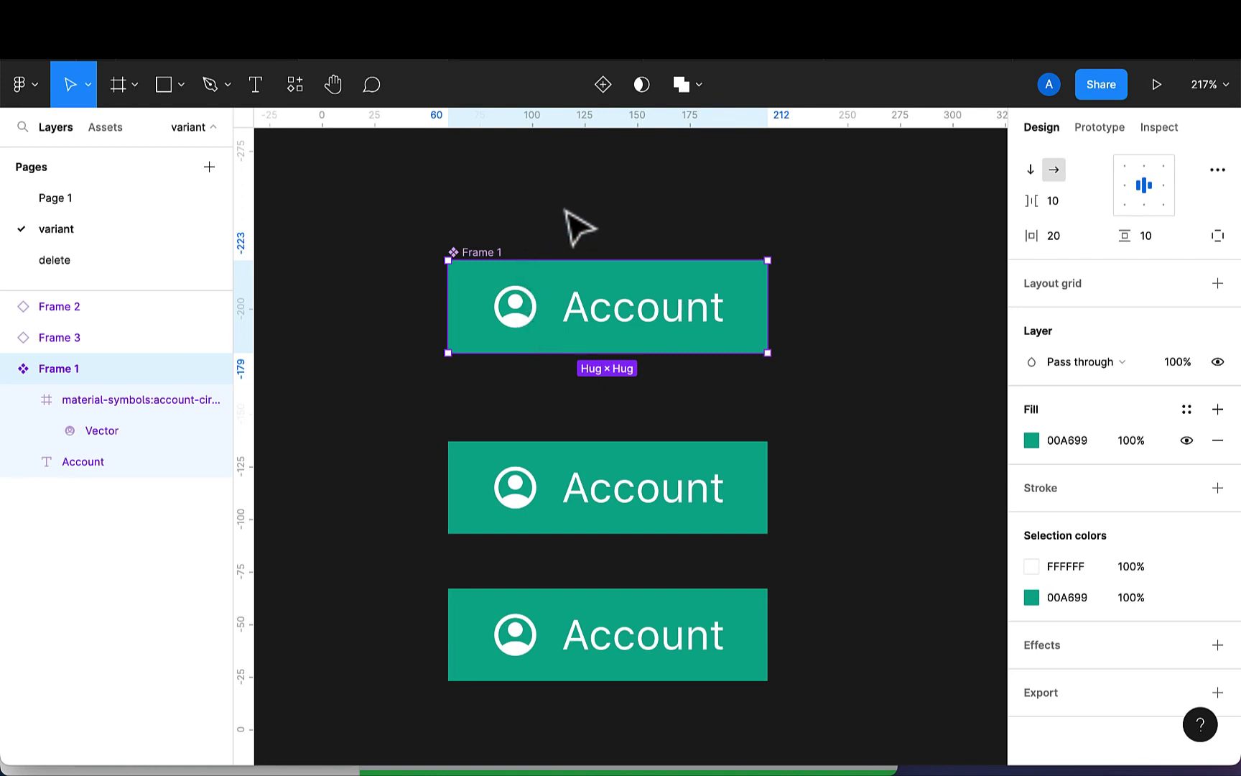
pyautogui.click(580, 231)
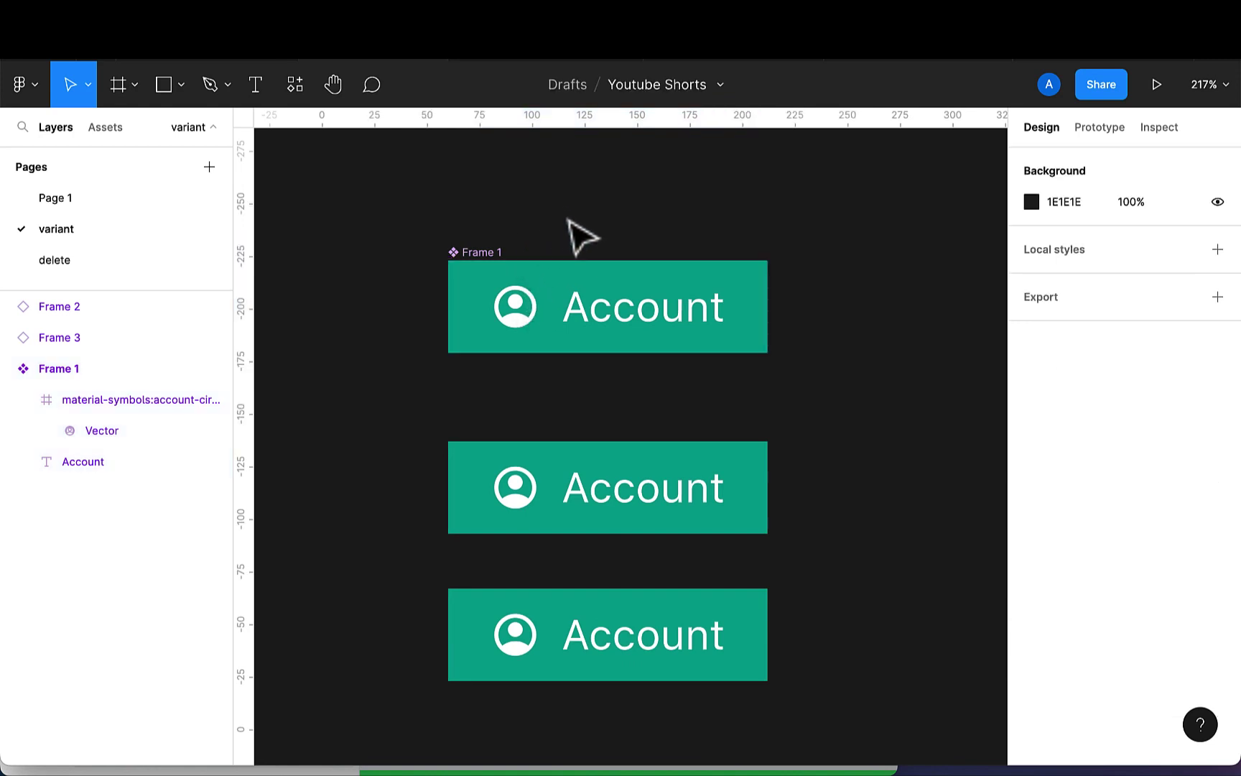
pyautogui.click(486, 255)
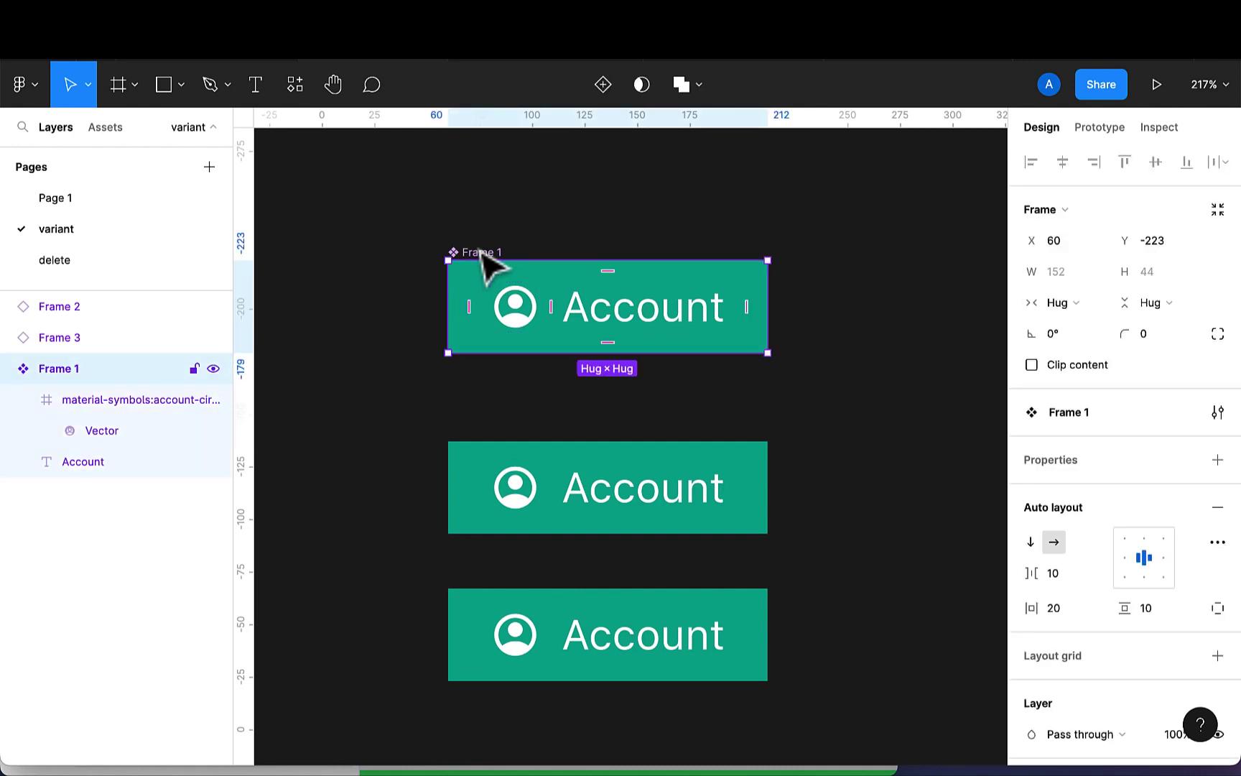
pyautogui.click(588, 227)
pyautogui.click(491, 266)
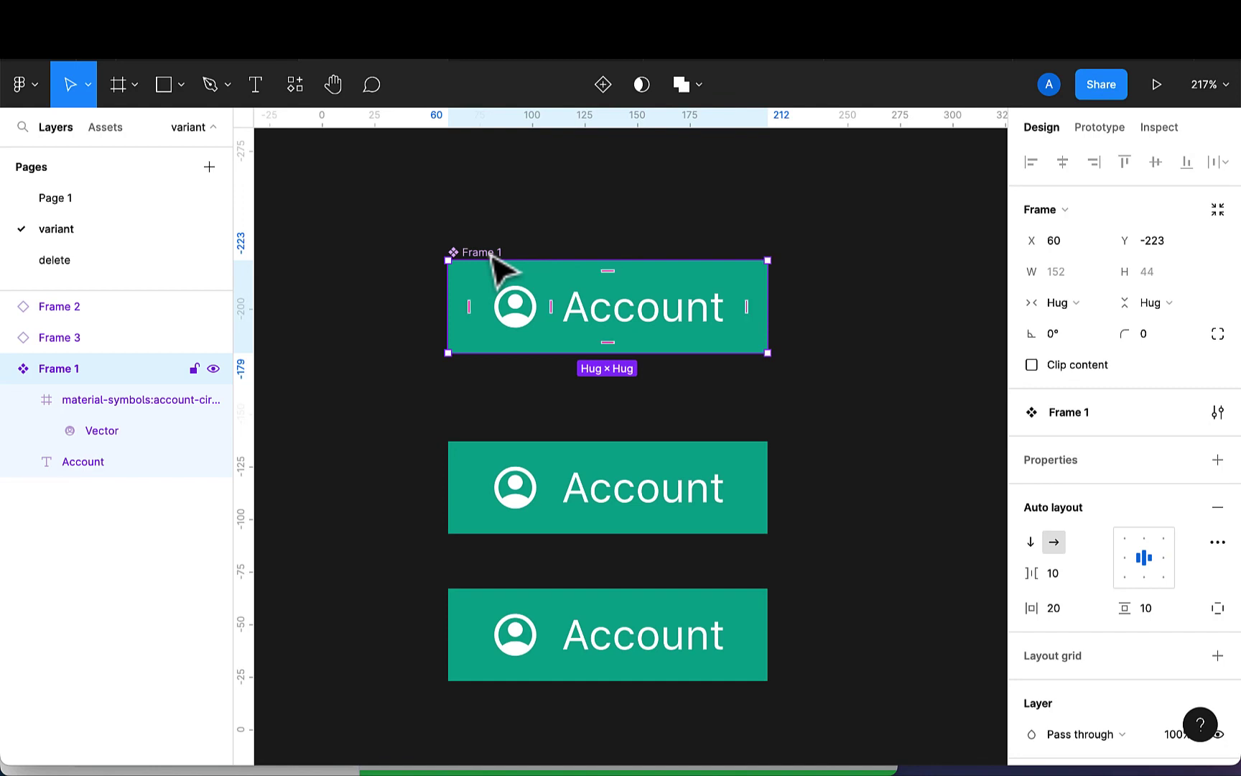
pyautogui.scroll(-3, 1130, 413)
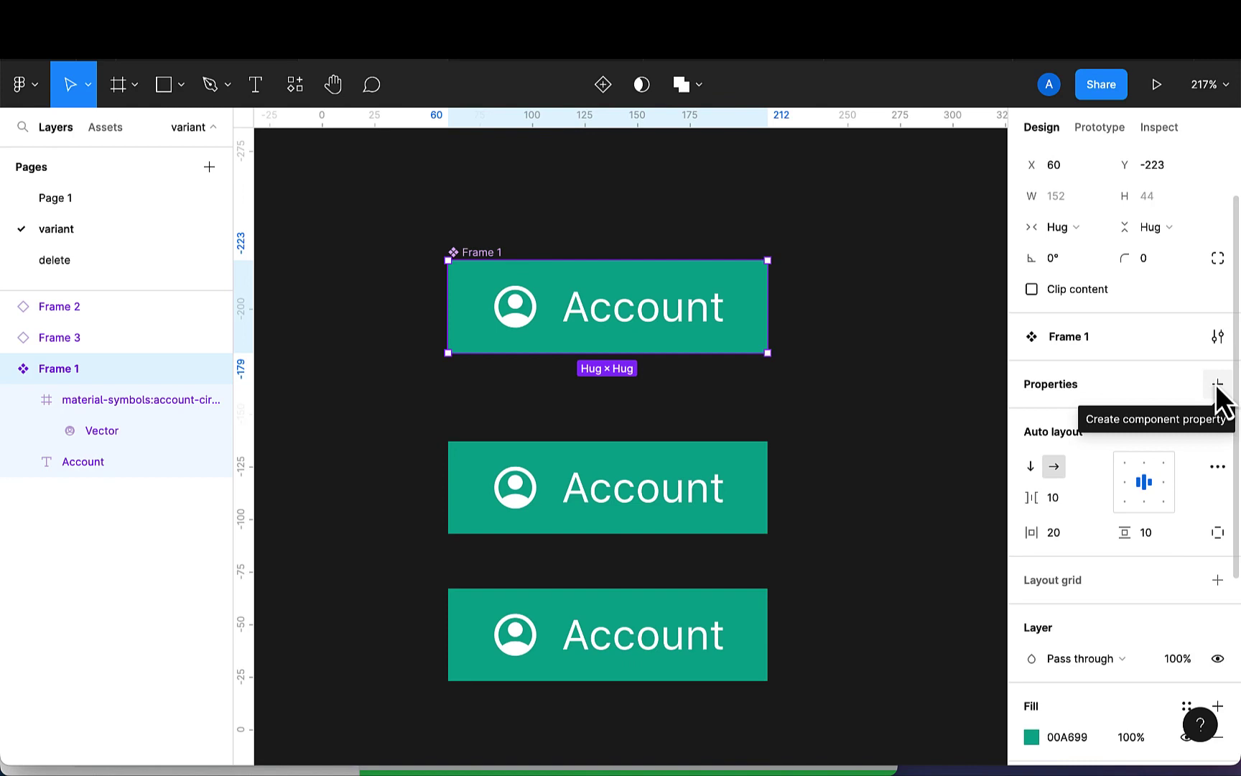
# Create a Boolean component property named hasIcon, defaulting to True
pyautogui.click(1218, 384)
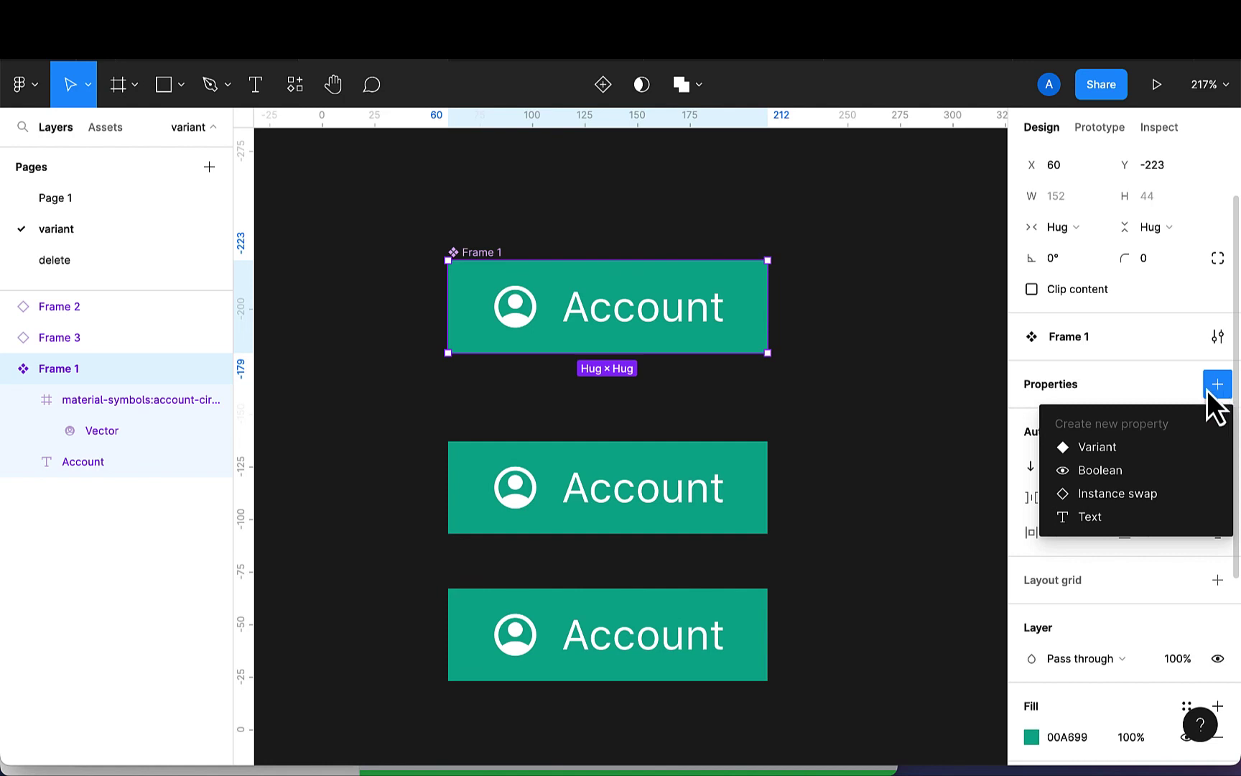
pyautogui.click(1112, 468)
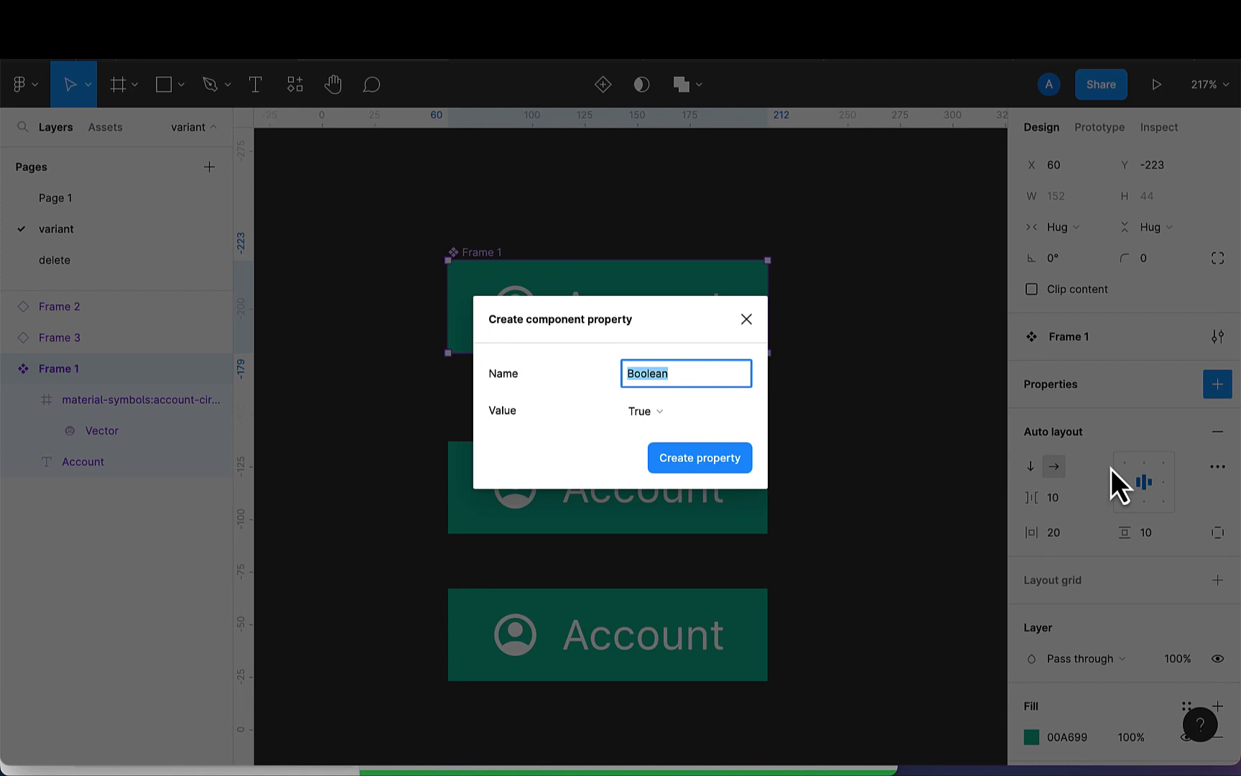
pyautogui.press('BackSpace')
pyautogui.write('hasIcon')
pyautogui.click(694, 462)
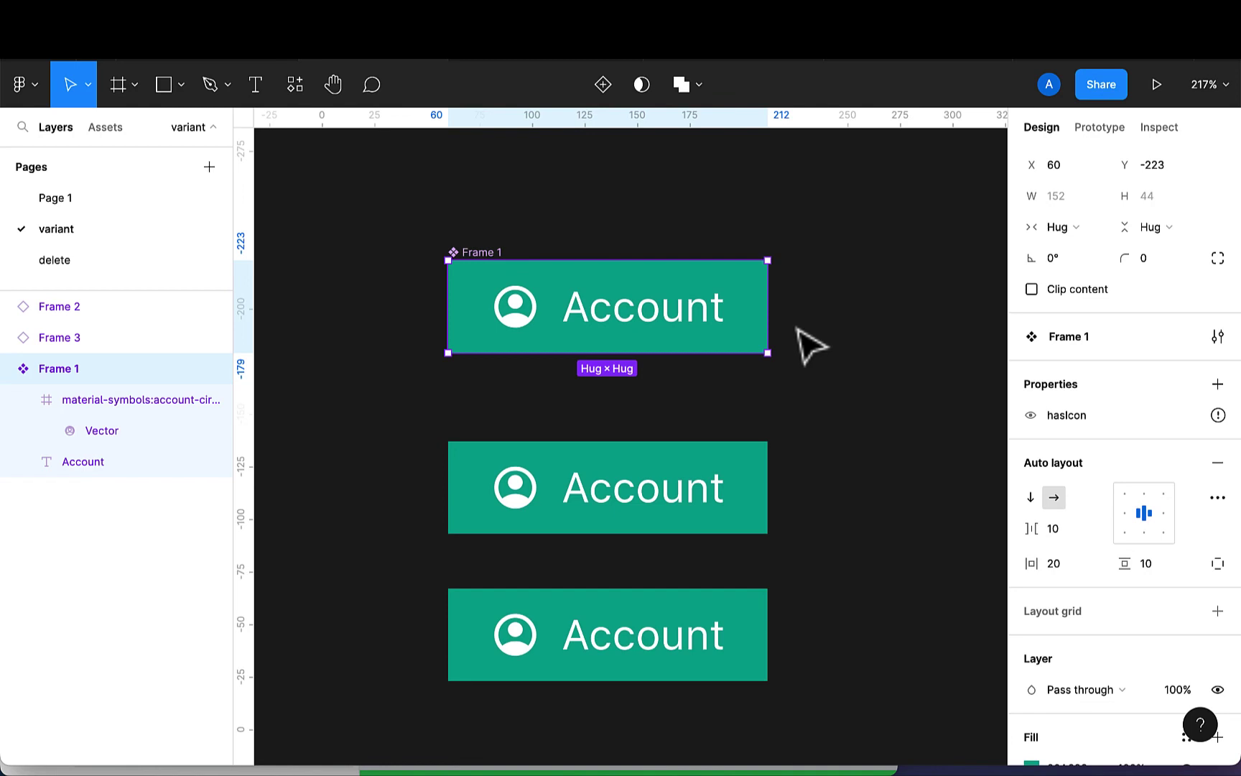
# Select the account icon inside Frame 1 and bind its visibility to the hasIcon property
pyautogui.moveTo(1217, 417)
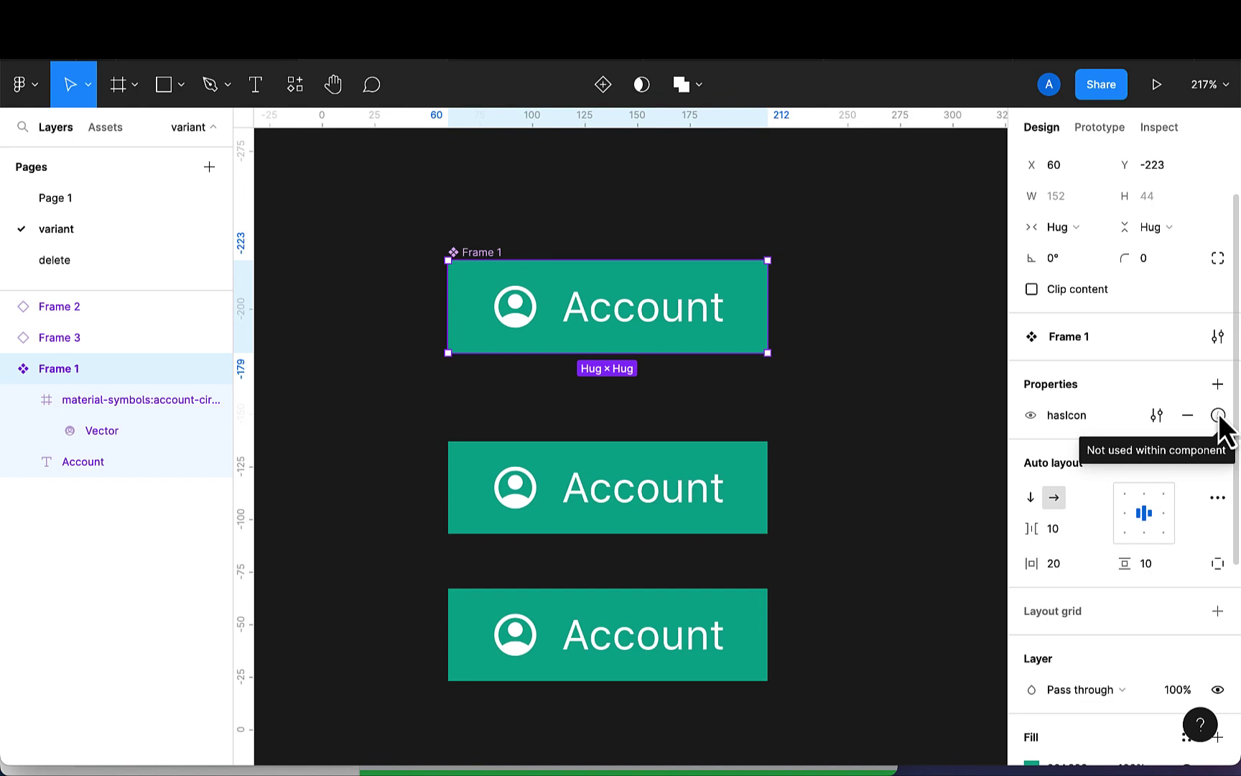
pyautogui.doubleClick(528, 323)
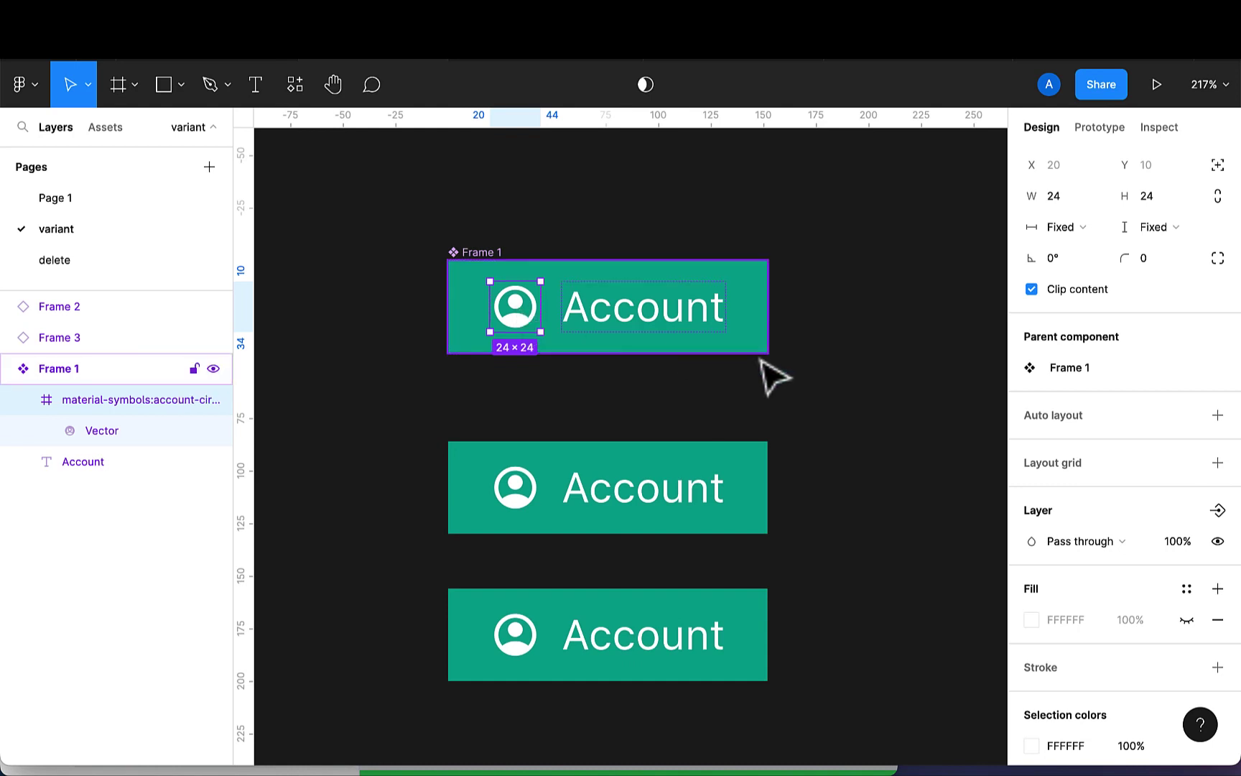
pyautogui.scroll(-2, 1081, 420)
pyautogui.scroll(-2, 1080, 418)
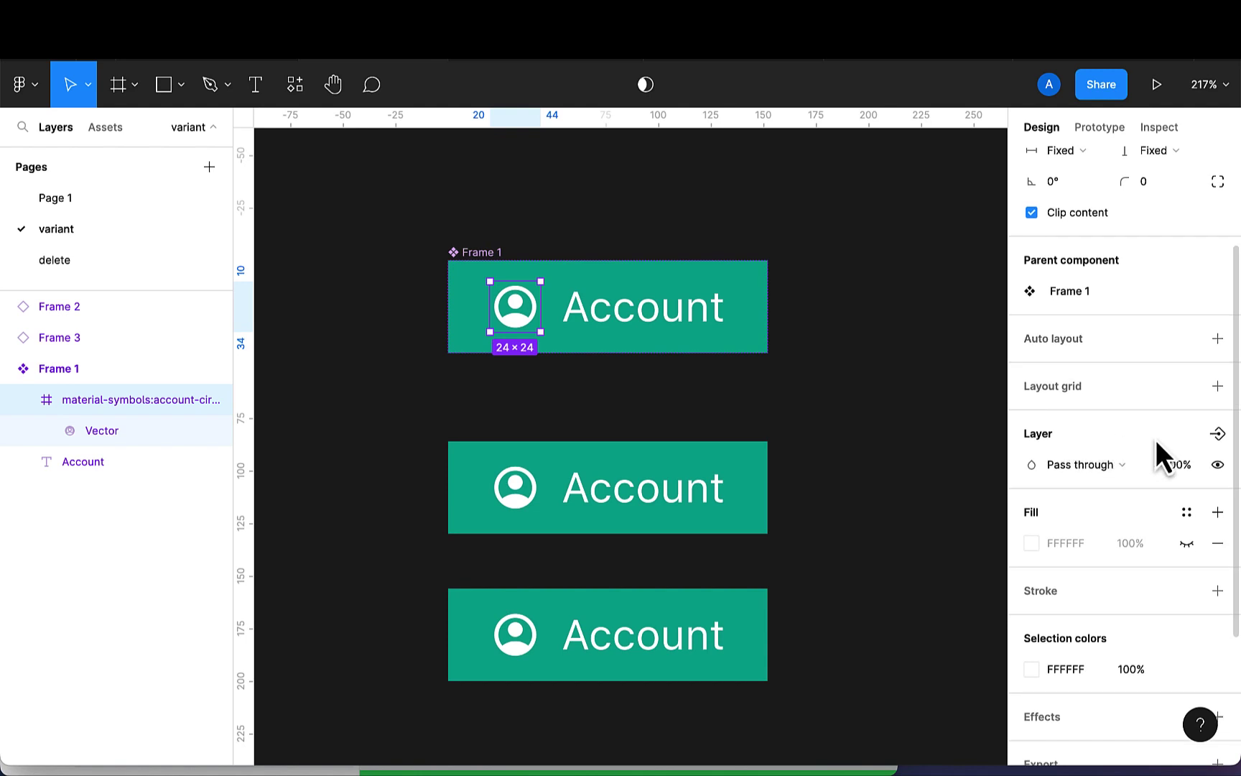
pyautogui.click(1218, 438)
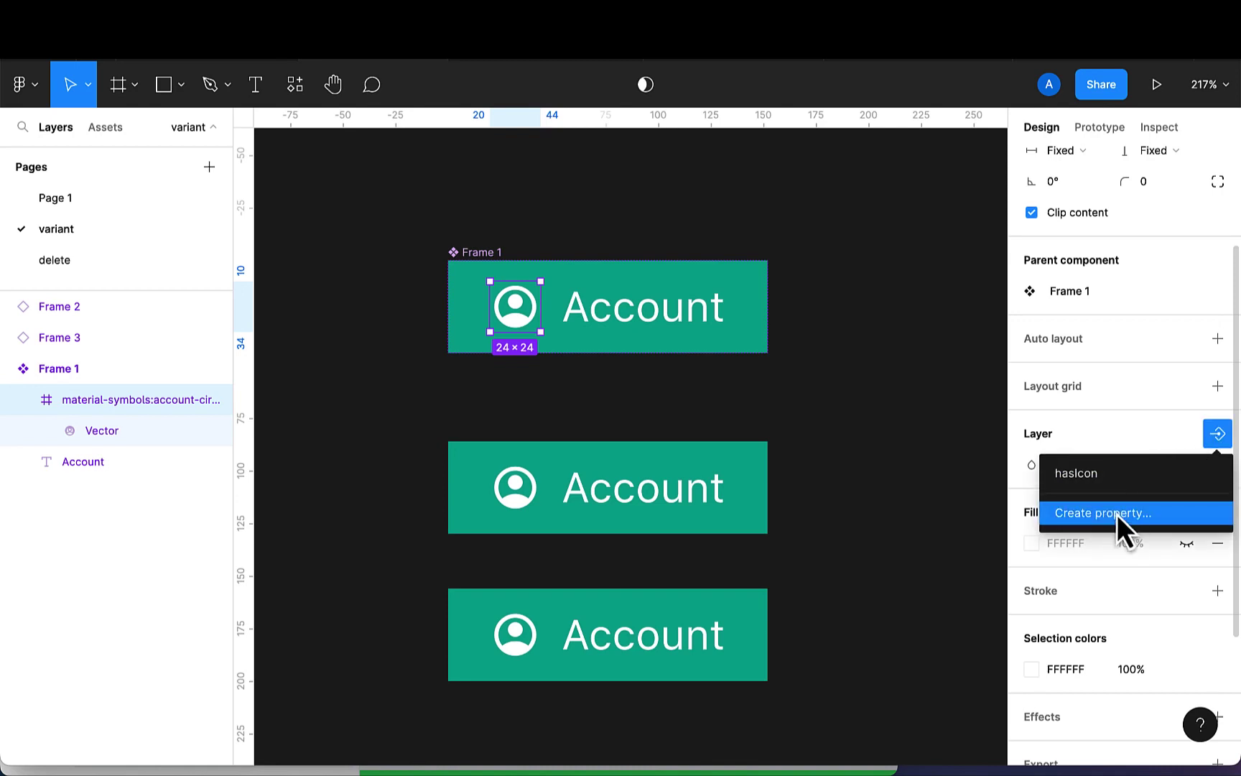
pyautogui.click(1091, 474)
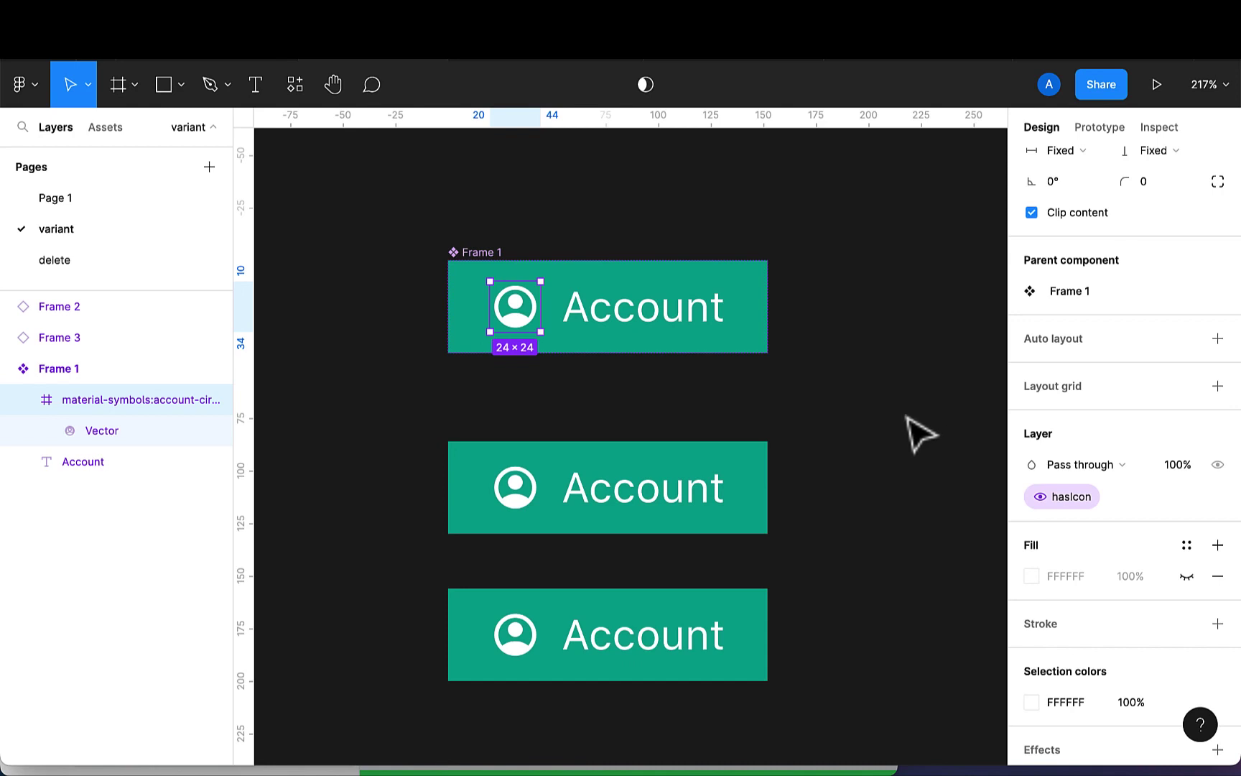
# Test hasIcon by switching it off and back on for Frame 2 and the third button
pyautogui.click(646, 449)
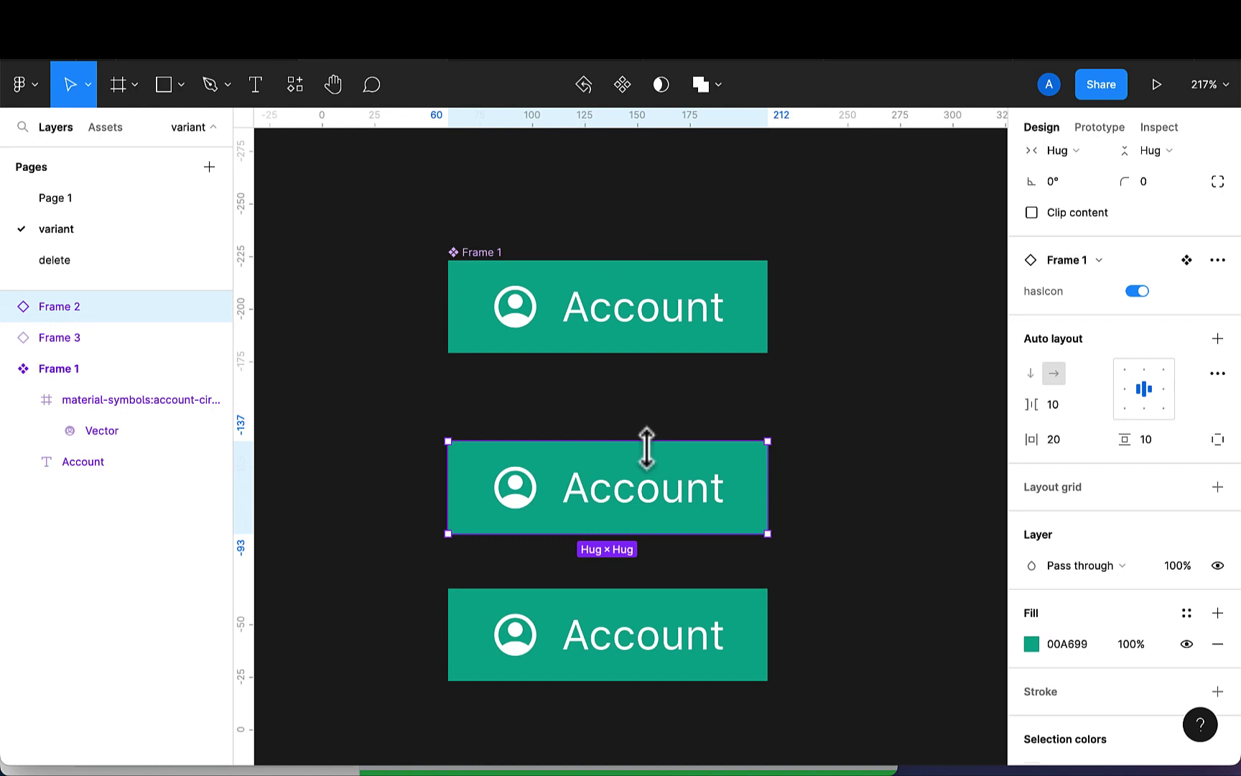
pyautogui.click(1138, 292)
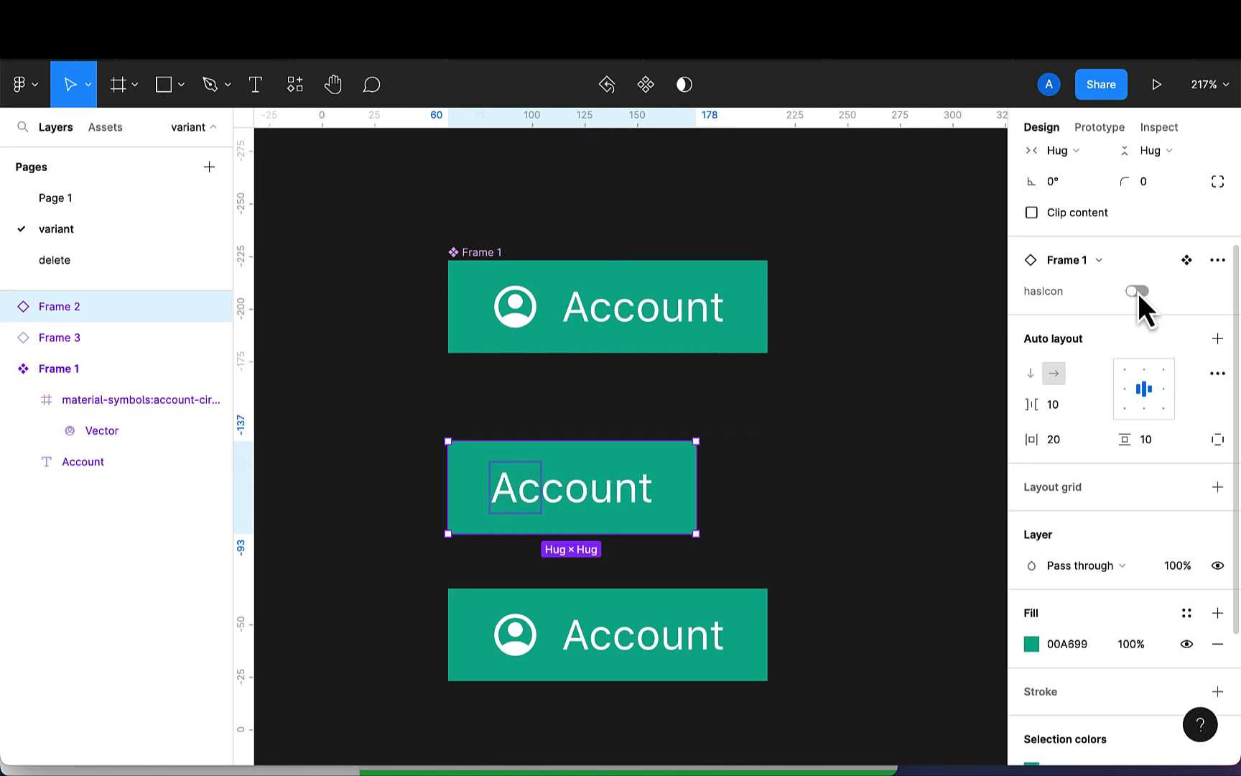
pyautogui.click(1138, 291)
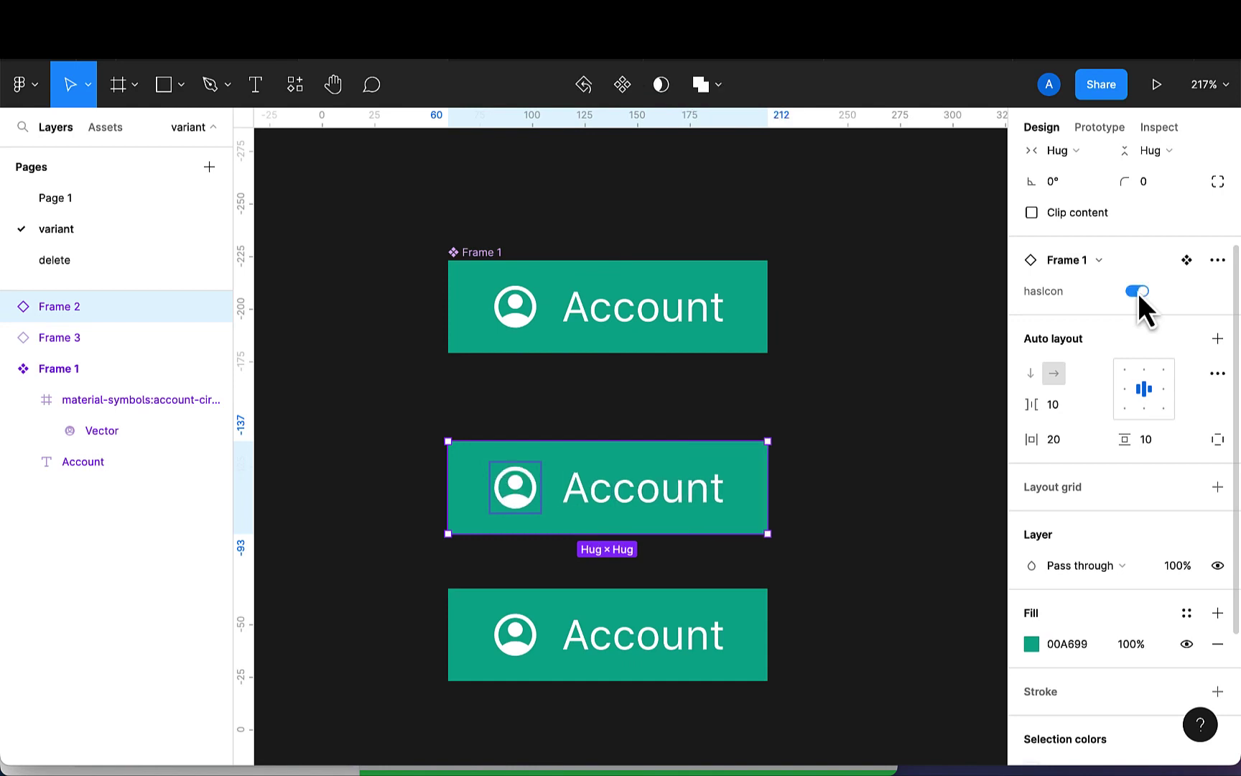
pyautogui.click(555, 607)
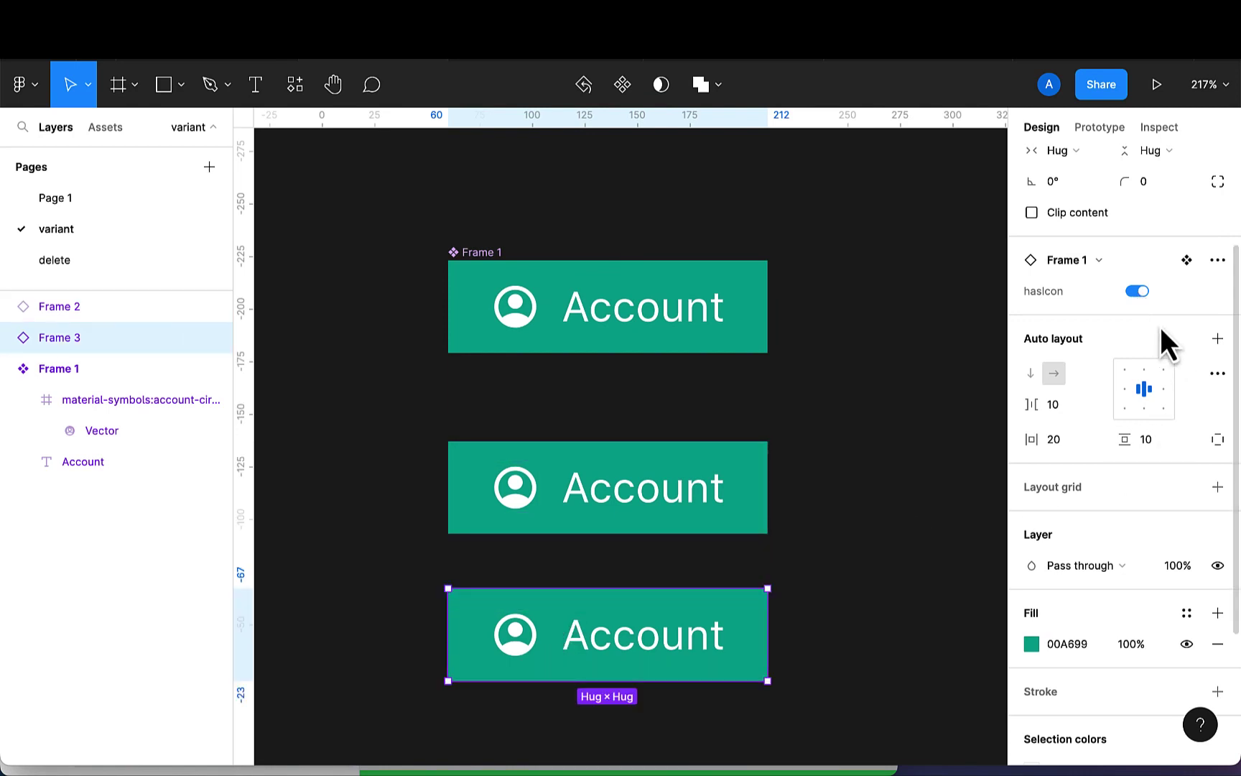
pyautogui.click(1137, 291)
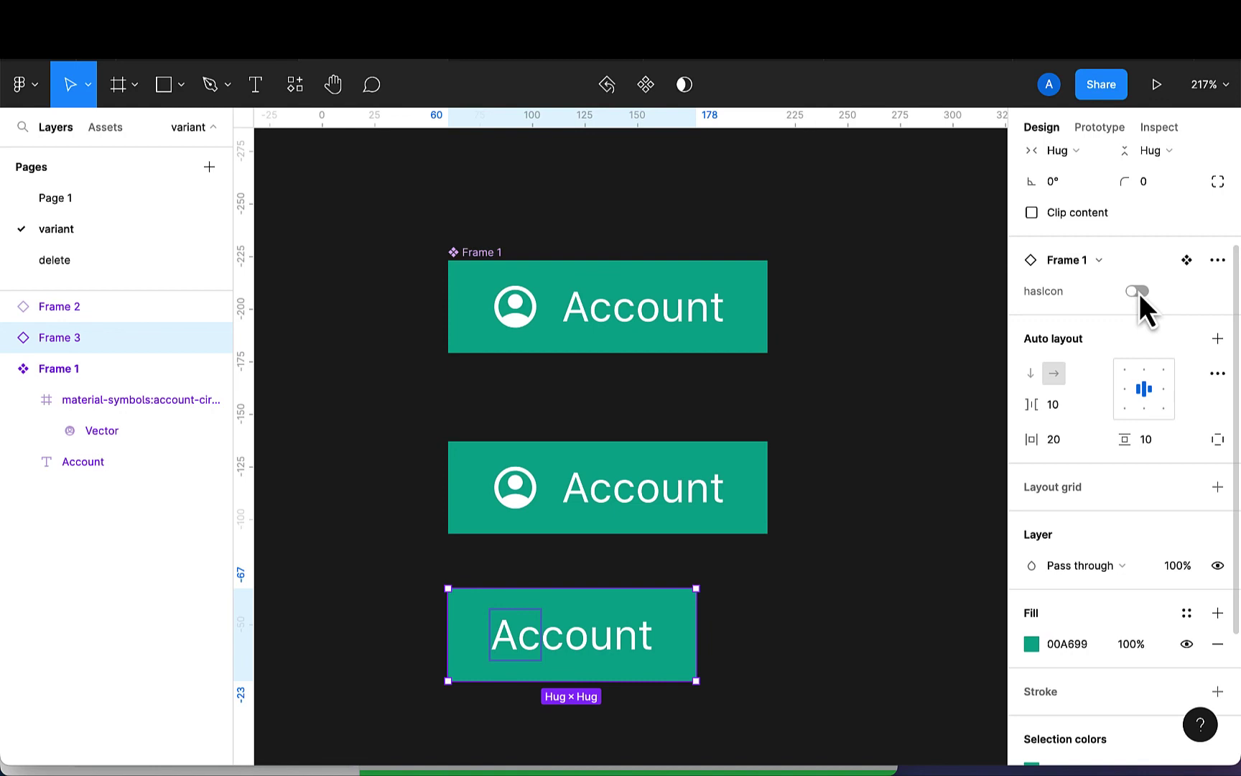
pyautogui.click(1137, 292)
pyautogui.scroll(-1, 535, 228)
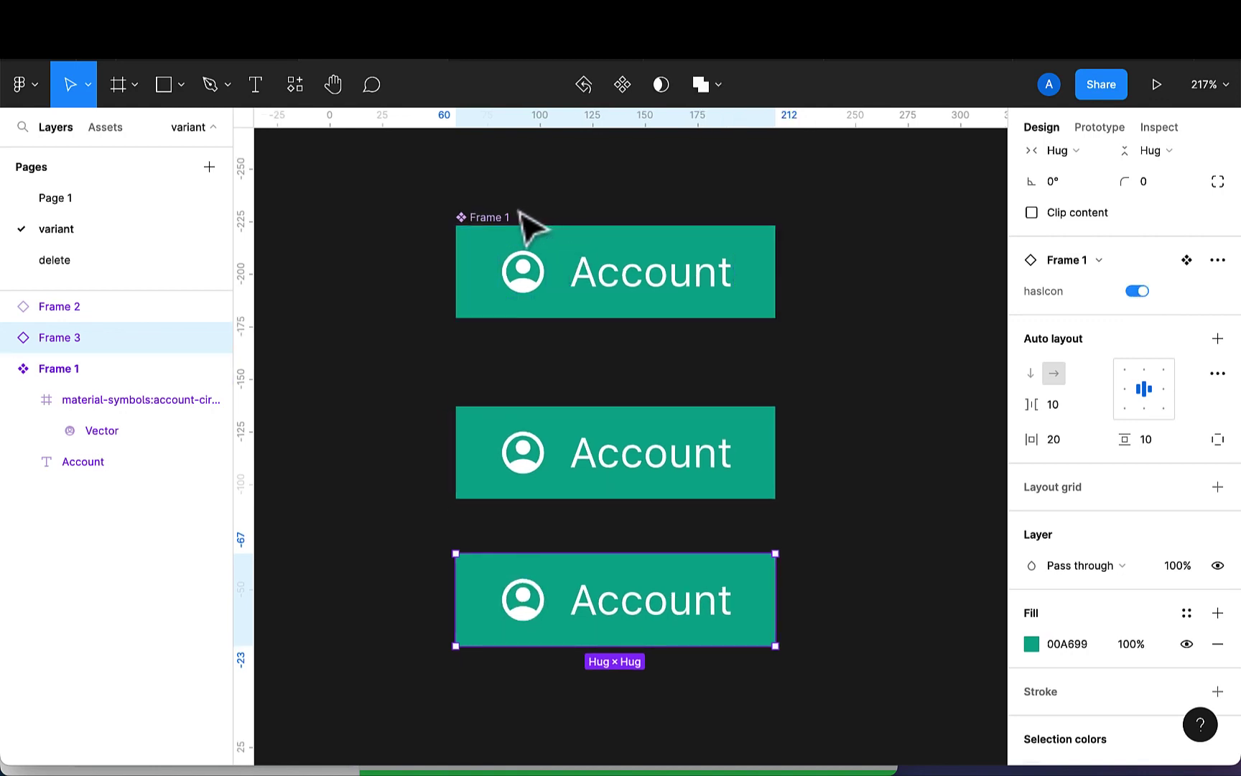
# Duplicate the main component with Ctrl+D, place Frame 4 at the bottom, and test its hasIcon toggle
pyautogui.click(504, 236)
pyautogui.hotkey('ctrl', 'd')
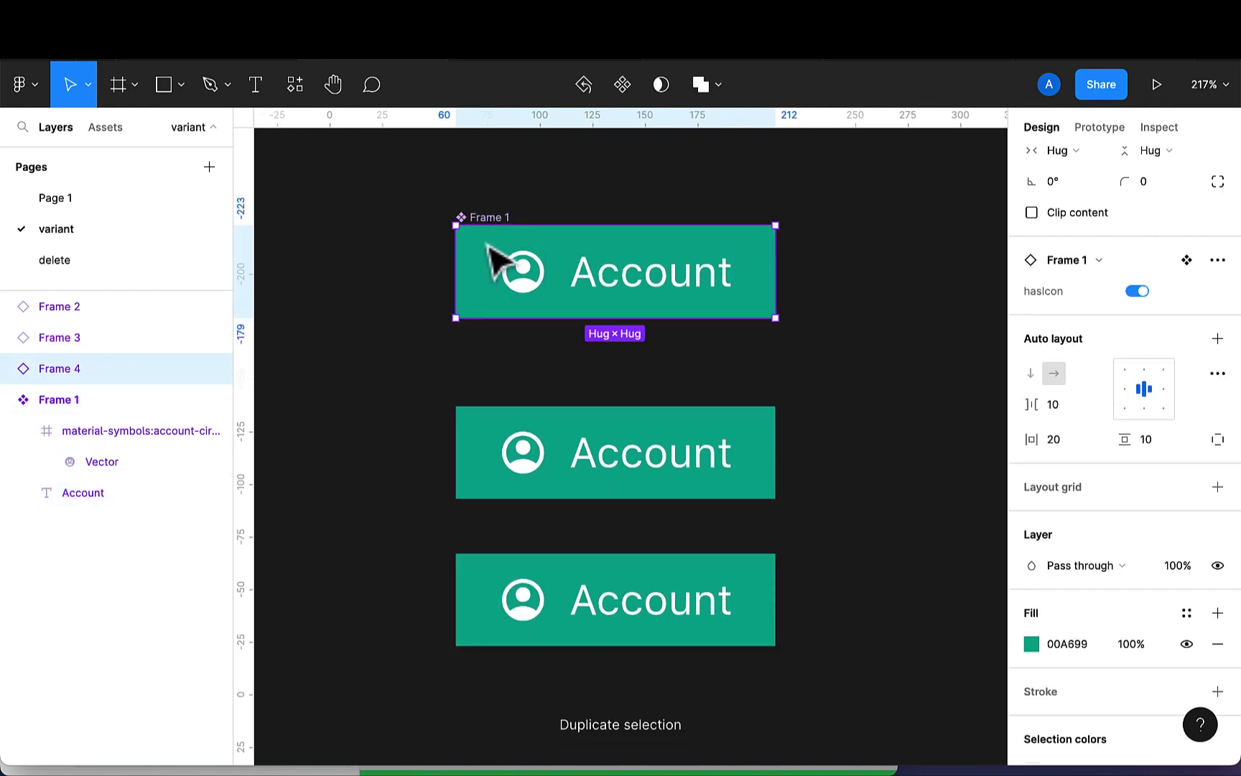
pyautogui.moveTo(490, 271); pyautogui.dragTo(485, 718)
pyautogui.scroll(-3, 474, 701)
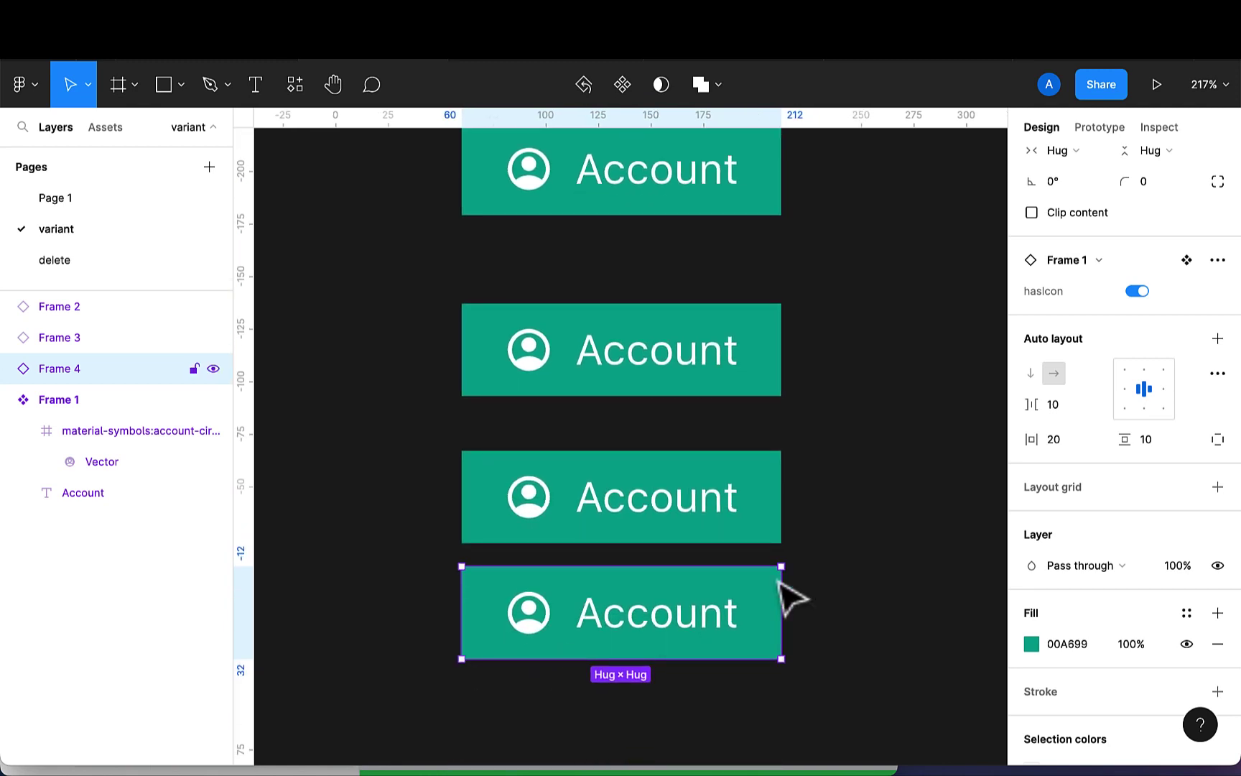
pyautogui.click(1137, 292)
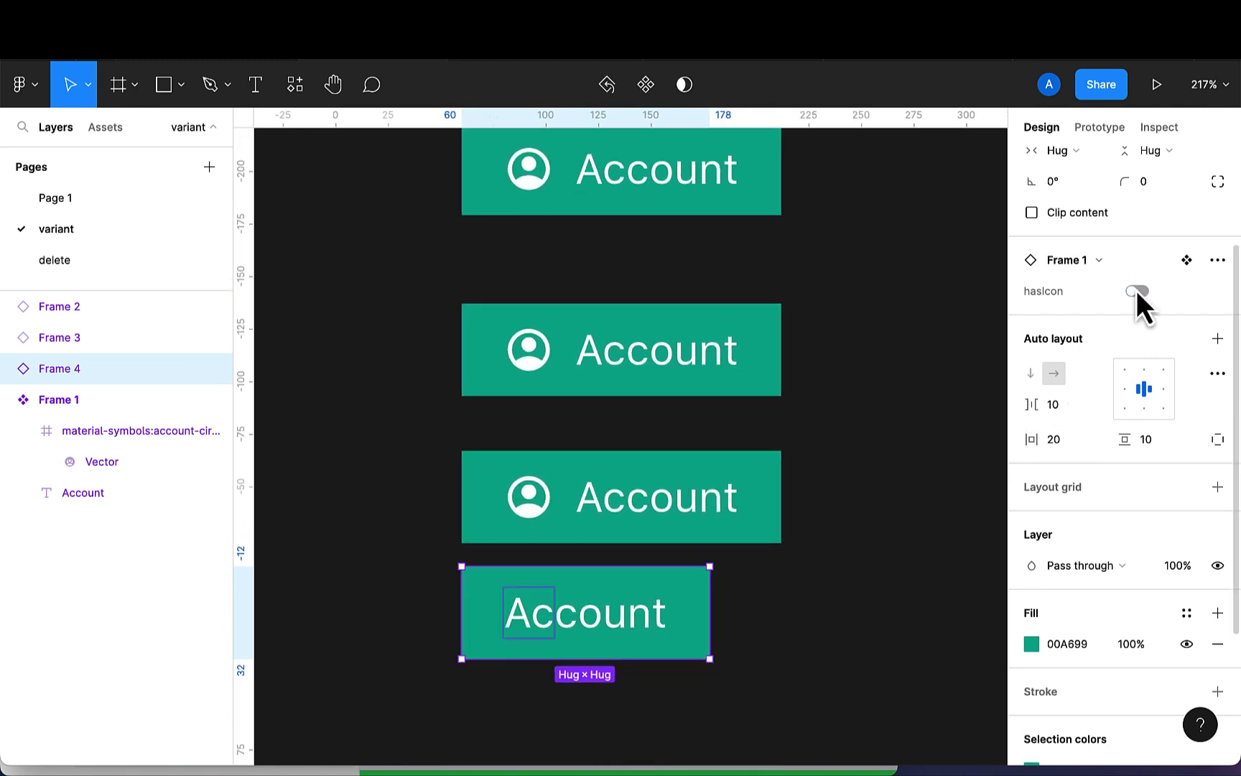
pyautogui.click(1137, 292)
pyautogui.scroll(3, 798, 415)
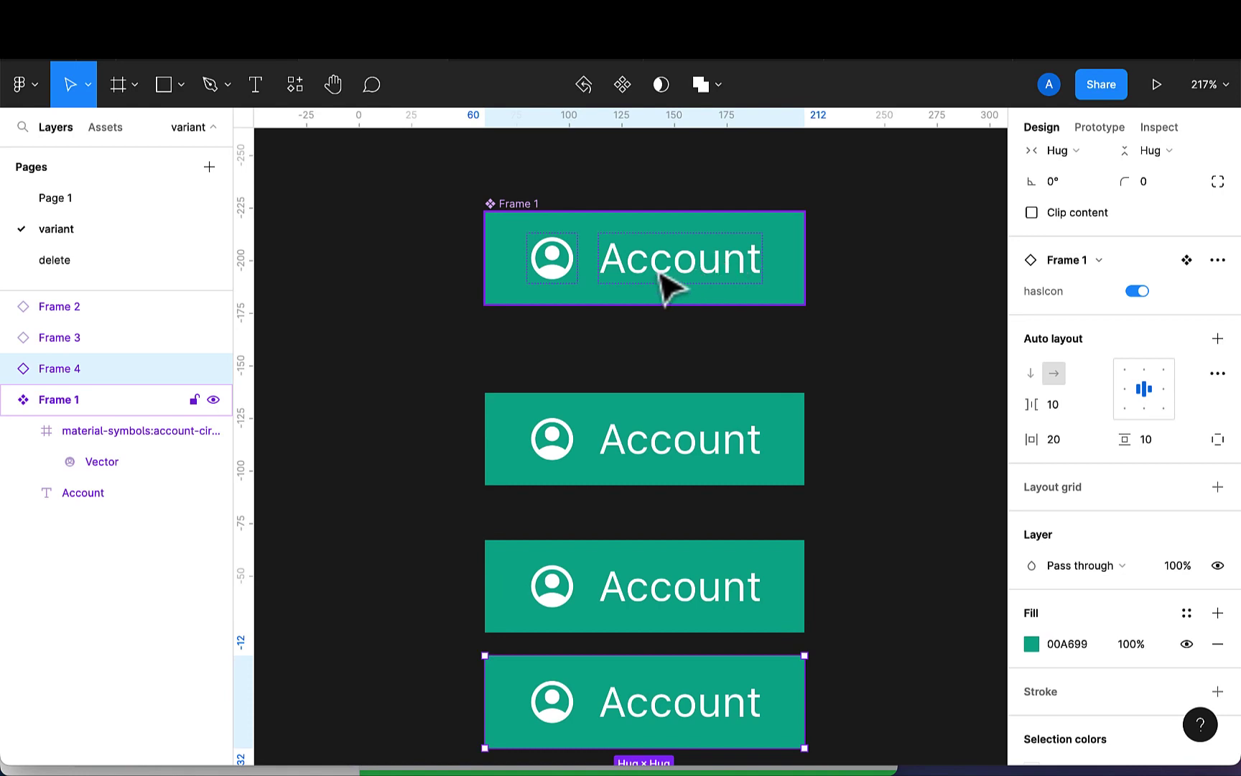
# Add a Boolean property named hasText to the main Account button component
pyautogui.click(520, 206)
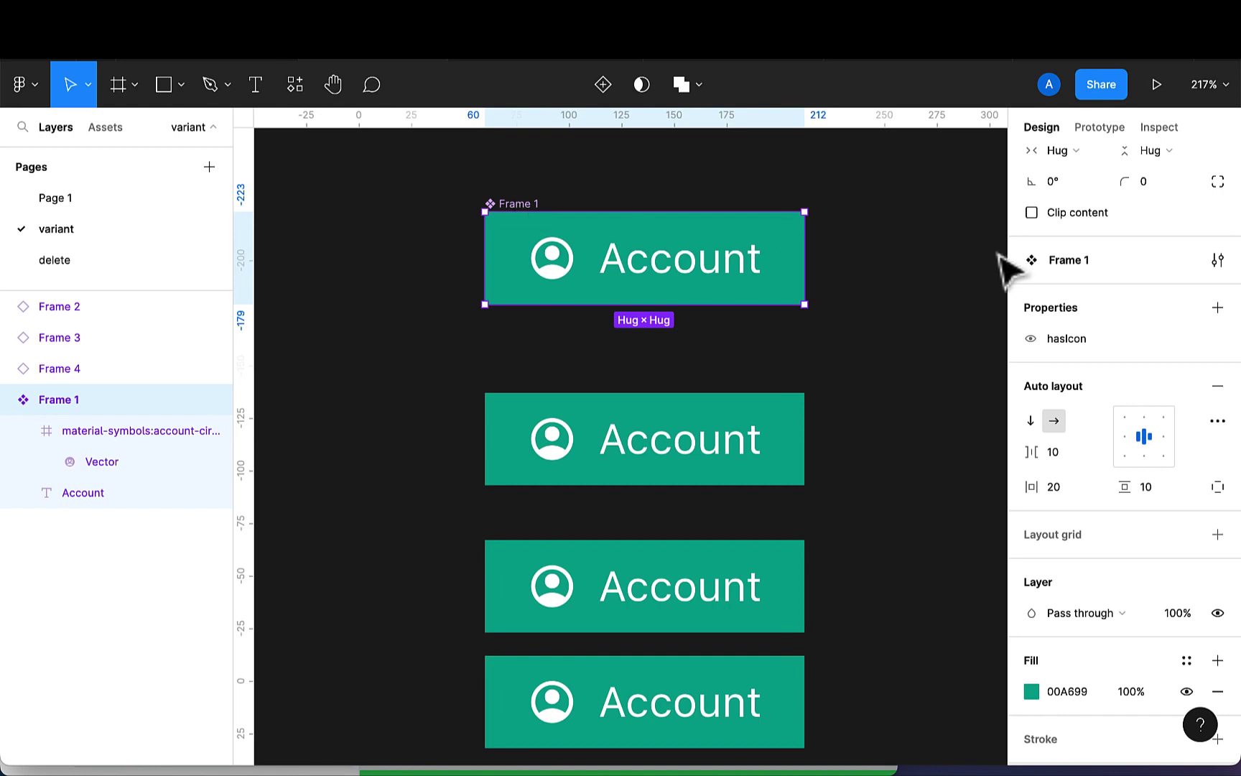
pyautogui.click(1218, 309)
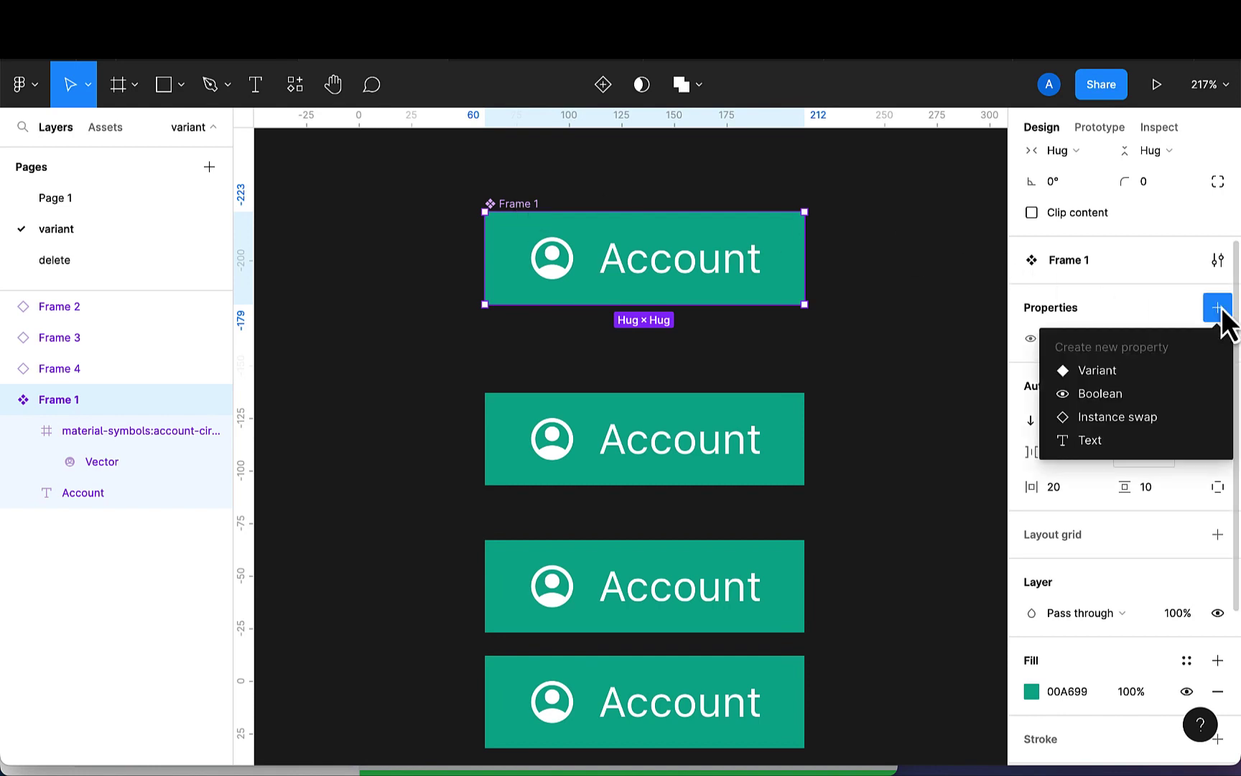
pyautogui.click(1112, 395)
pyautogui.press('BackSpace')
pyautogui.write('ha')
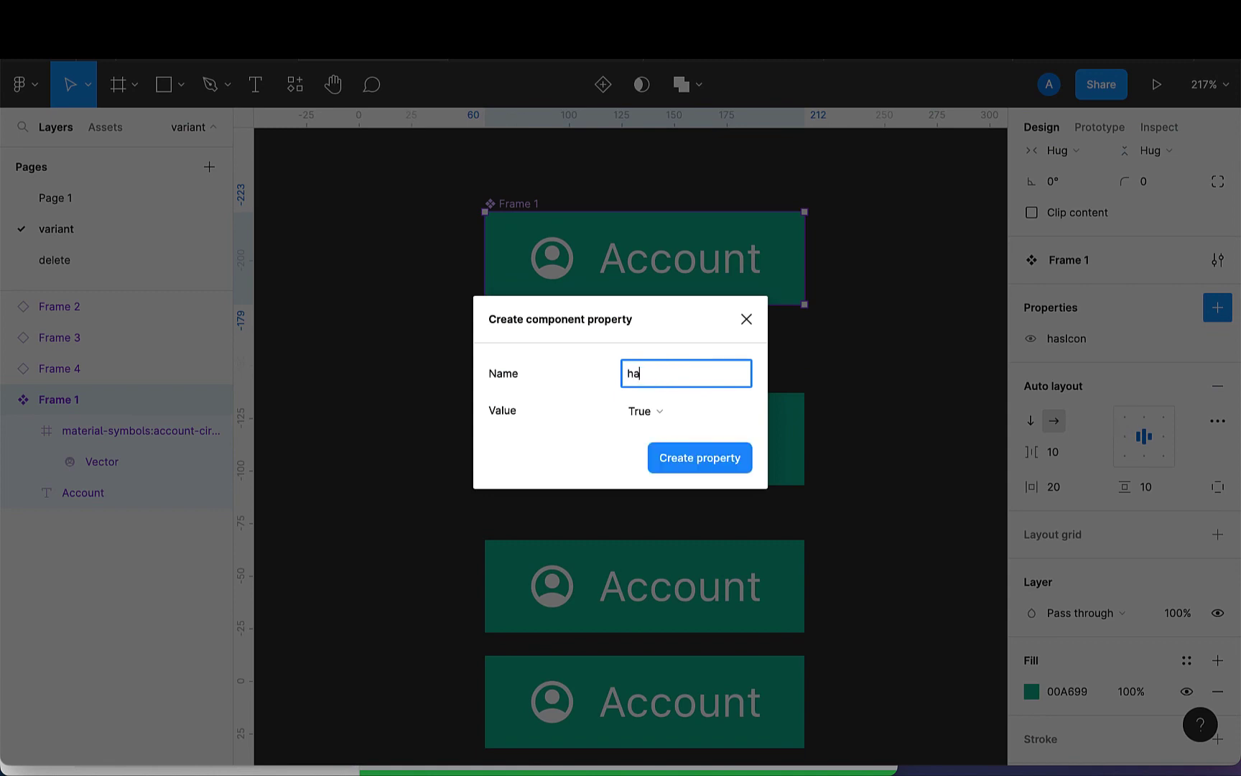
pyautogui.write('sText')
pyautogui.click(698, 459)
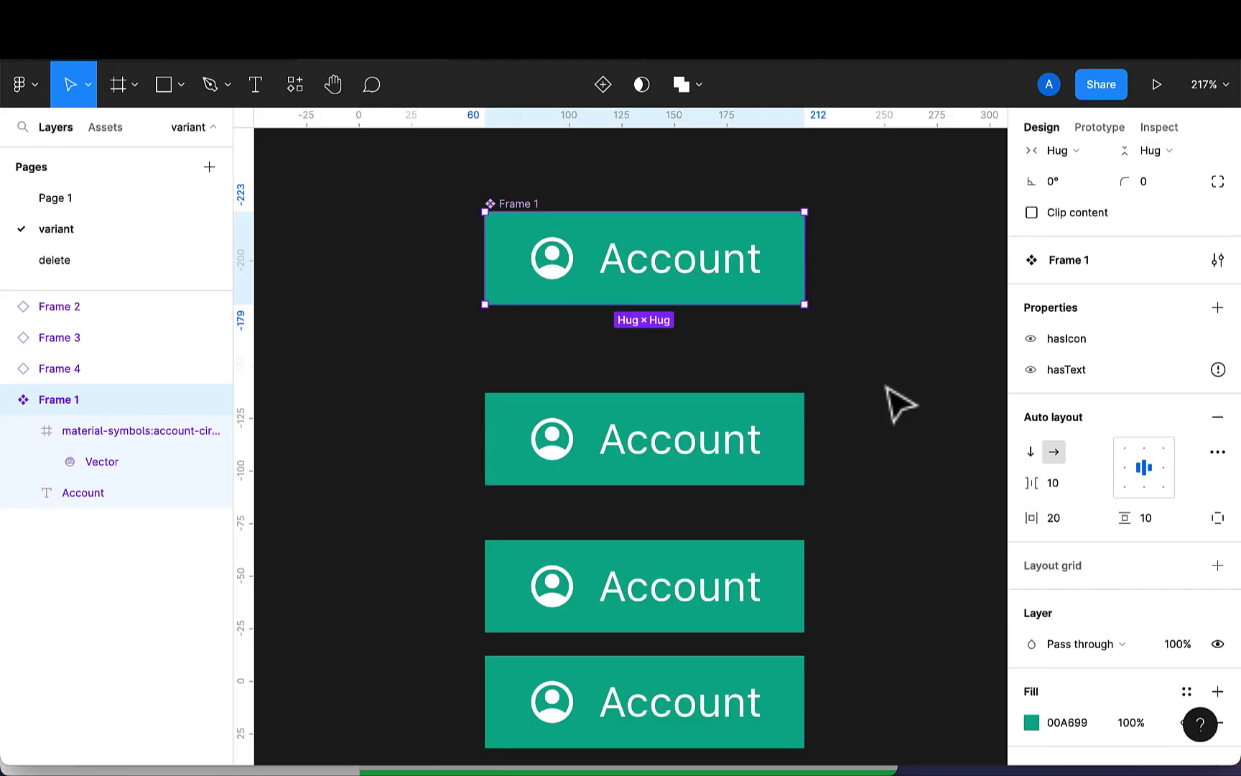
pyautogui.moveTo(1219, 372)
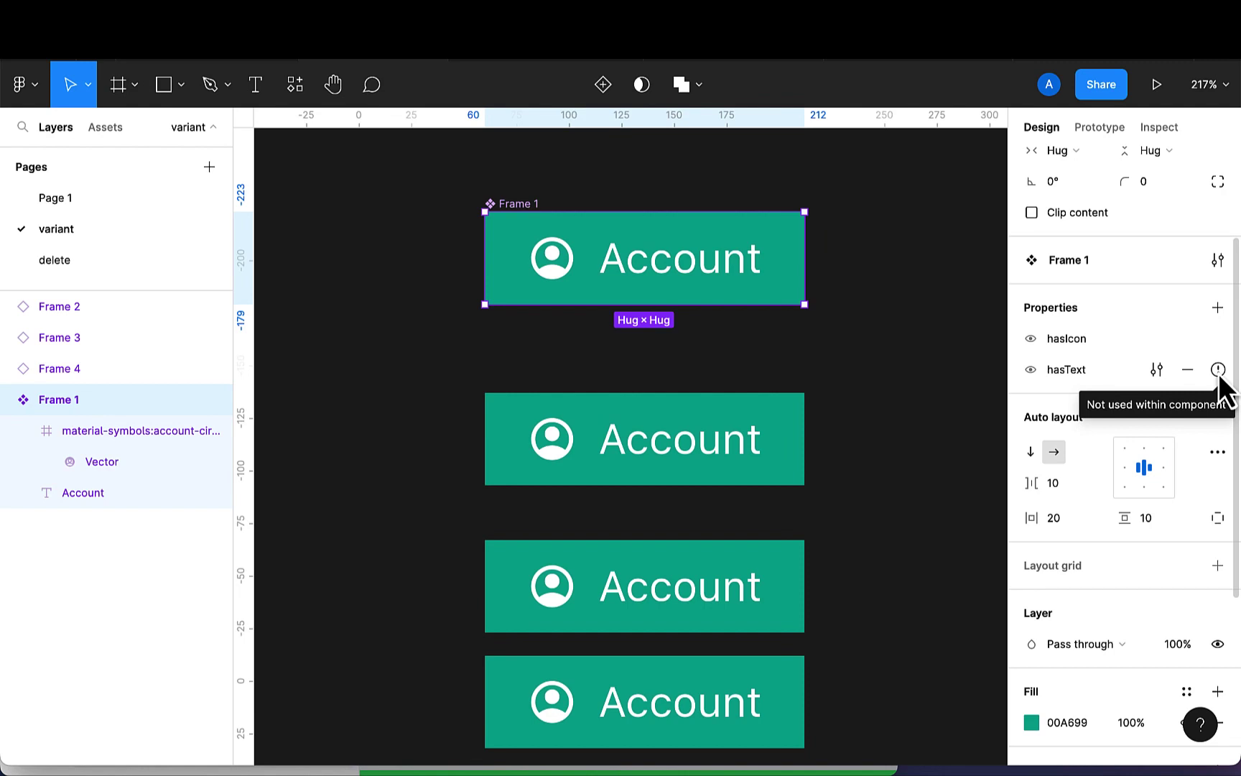
# Link the Account text layer's visibility to the hasText Boolean property
pyautogui.doubleClick(711, 276)
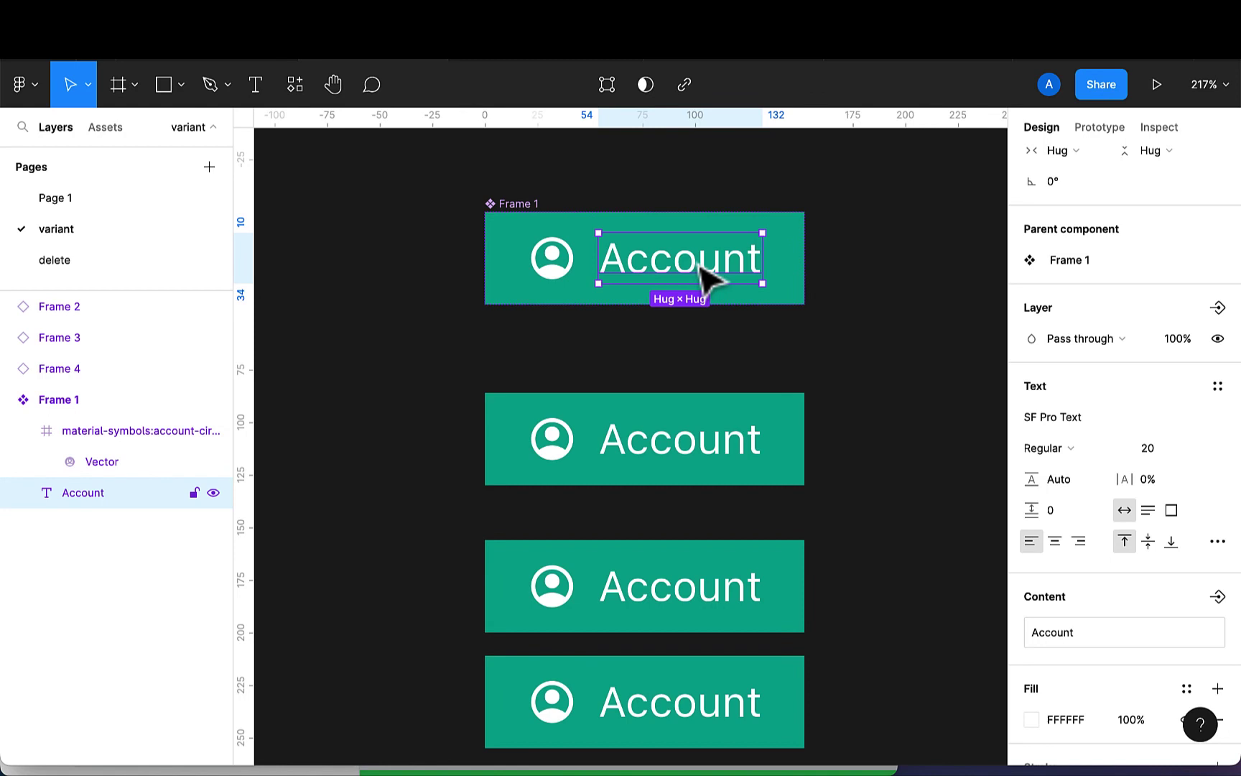
pyautogui.click(1217, 309)
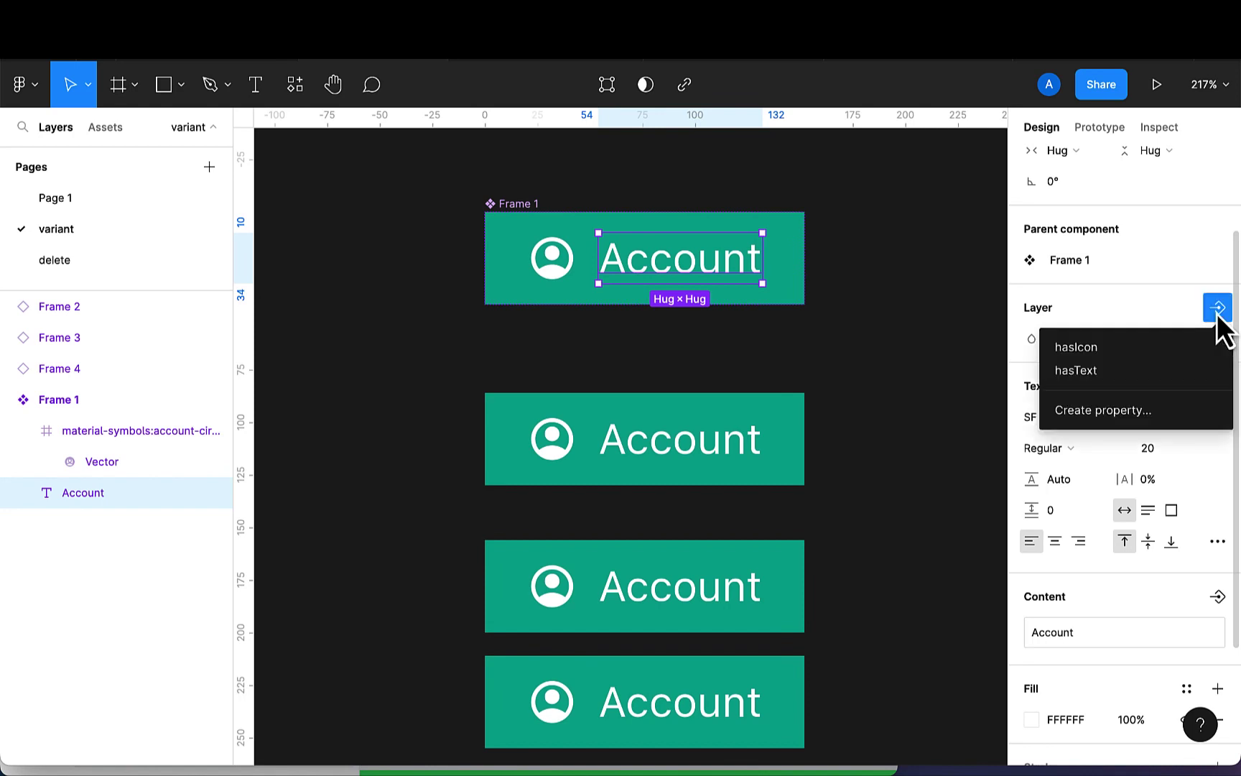
pyautogui.click(1116, 370)
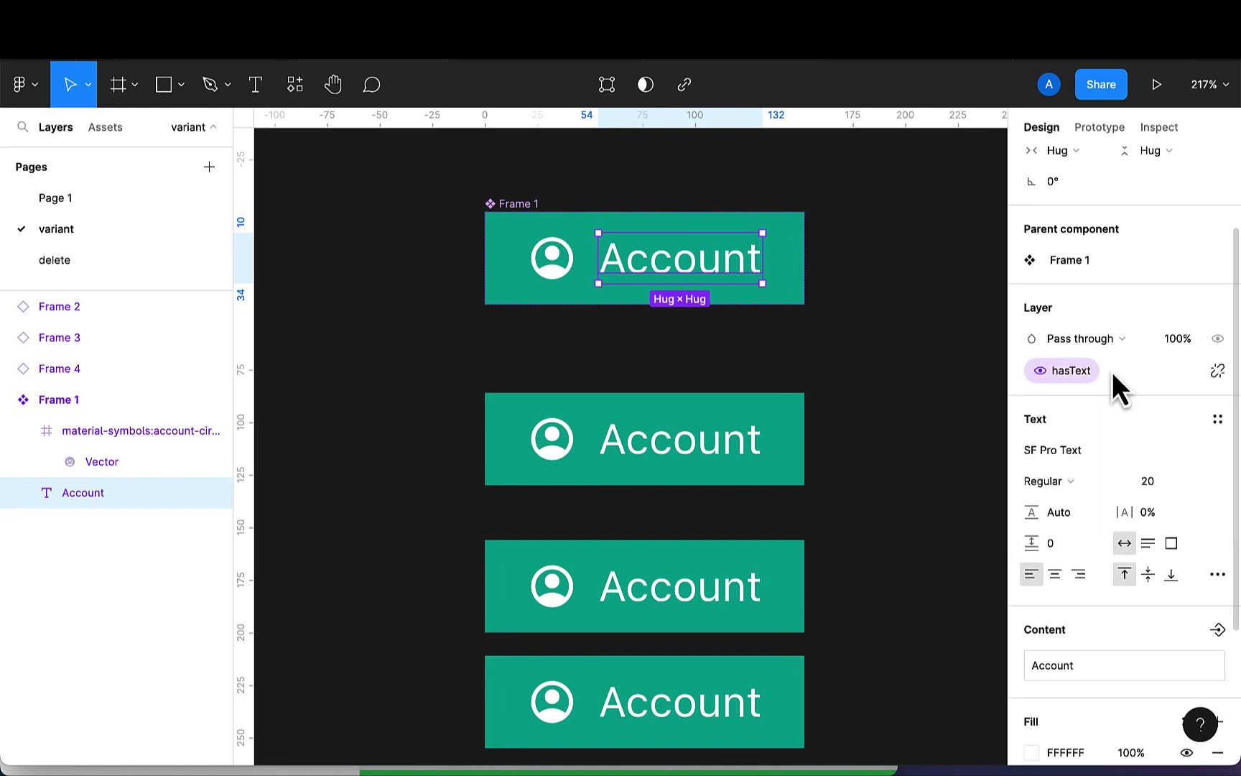
pyautogui.scroll(-1, 862, 467)
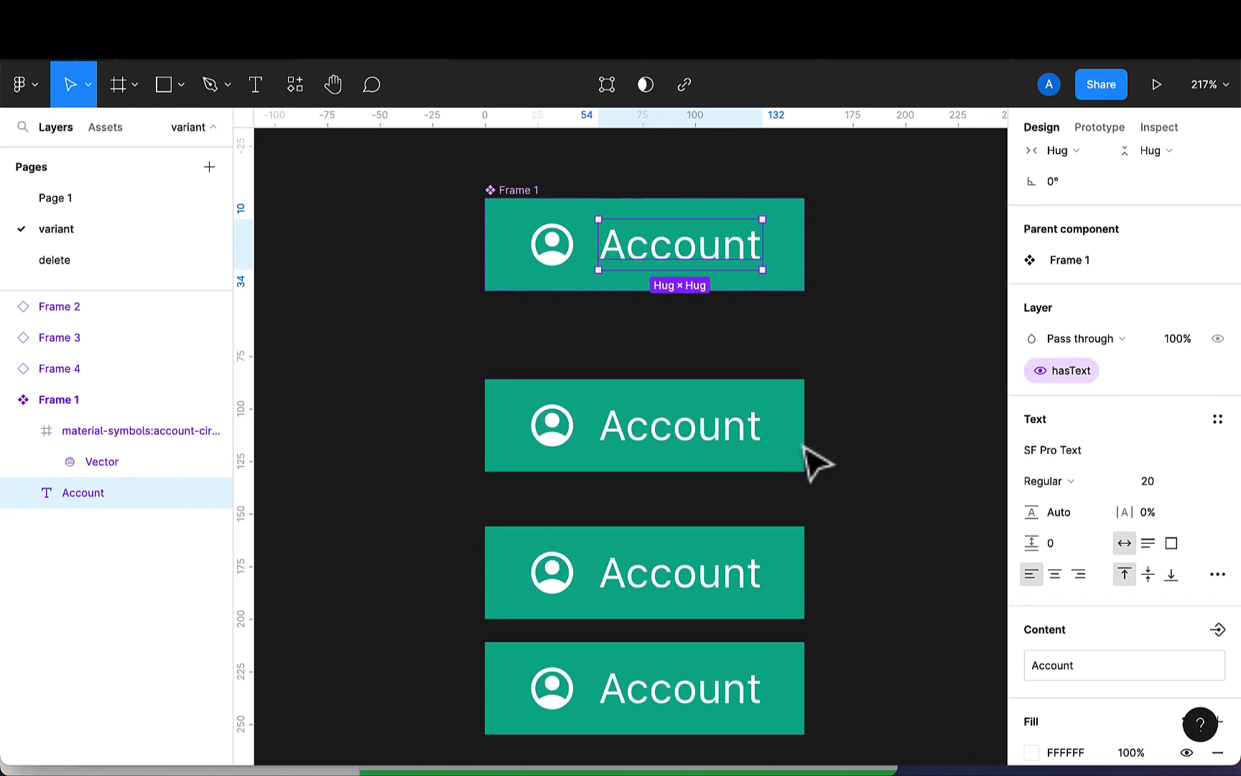
pyautogui.click(800, 445)
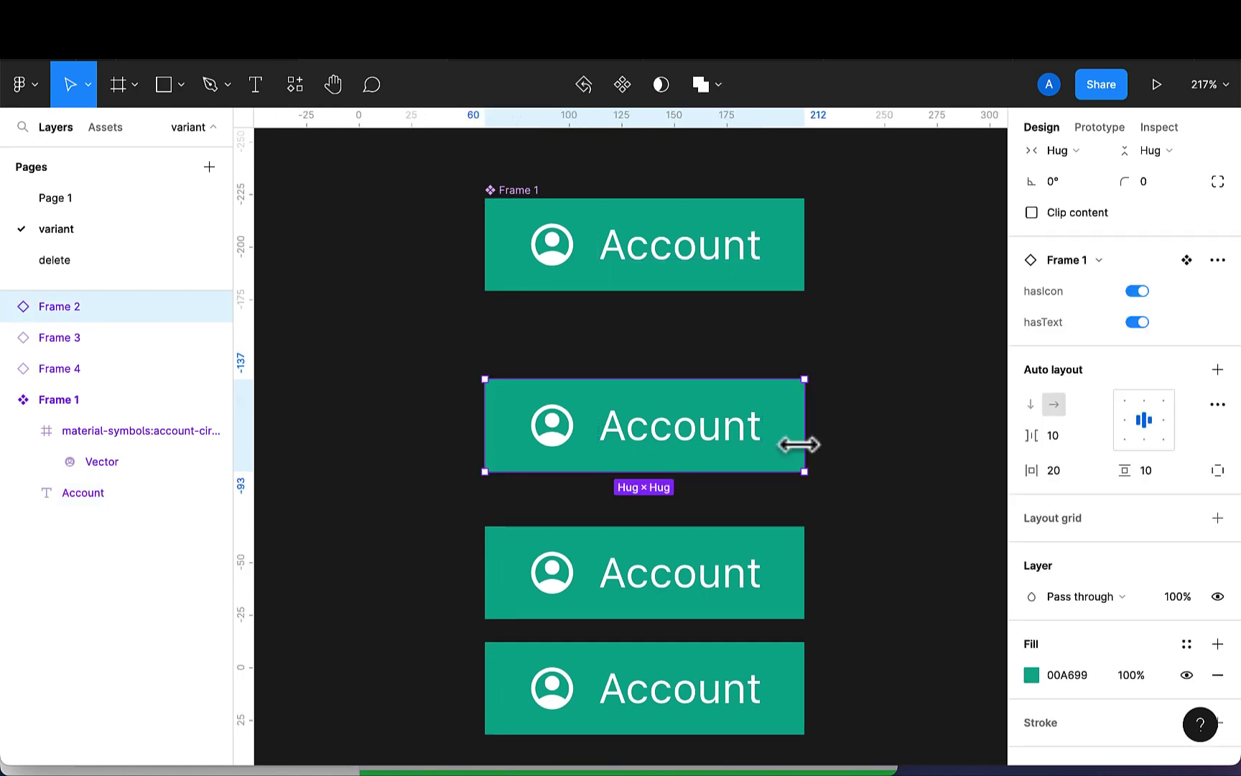
# Make the second instance icon-only (hasText off) and the third text-only (hasIcon off)
pyautogui.click(1138, 322)
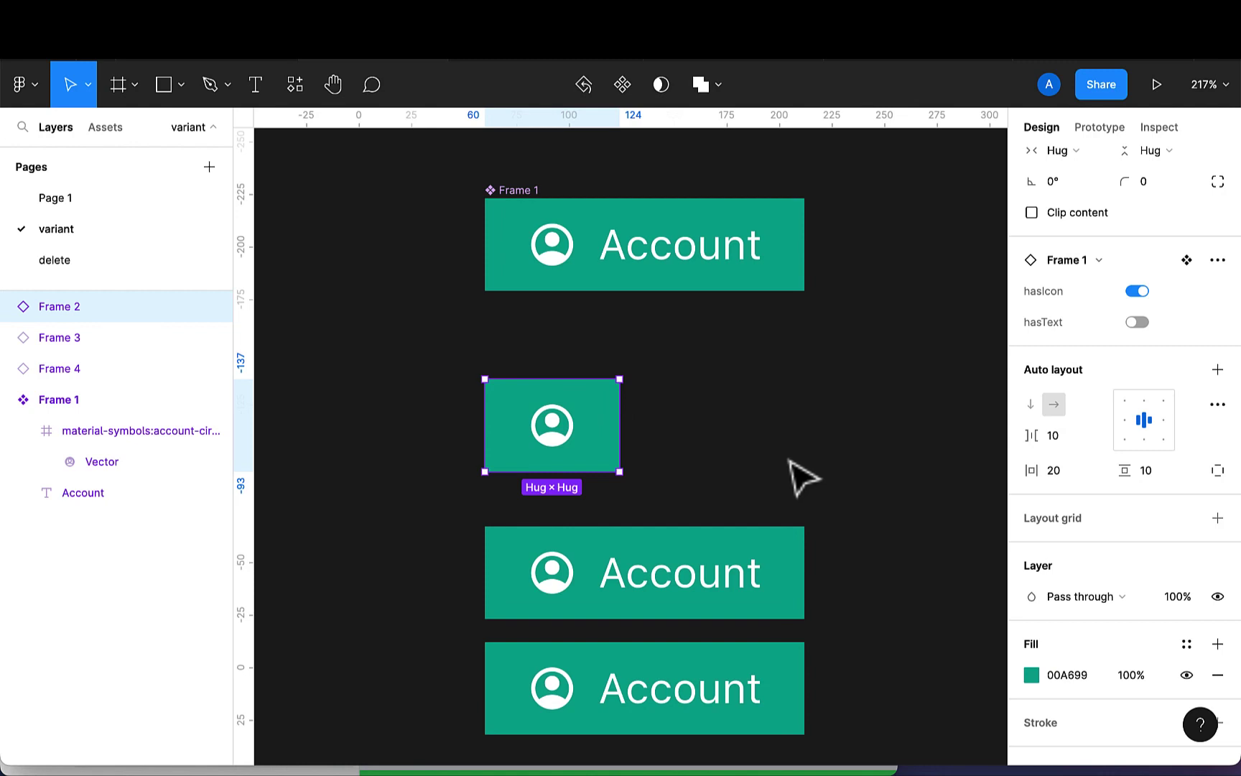
pyautogui.click(1142, 327)
pyautogui.click(1141, 328)
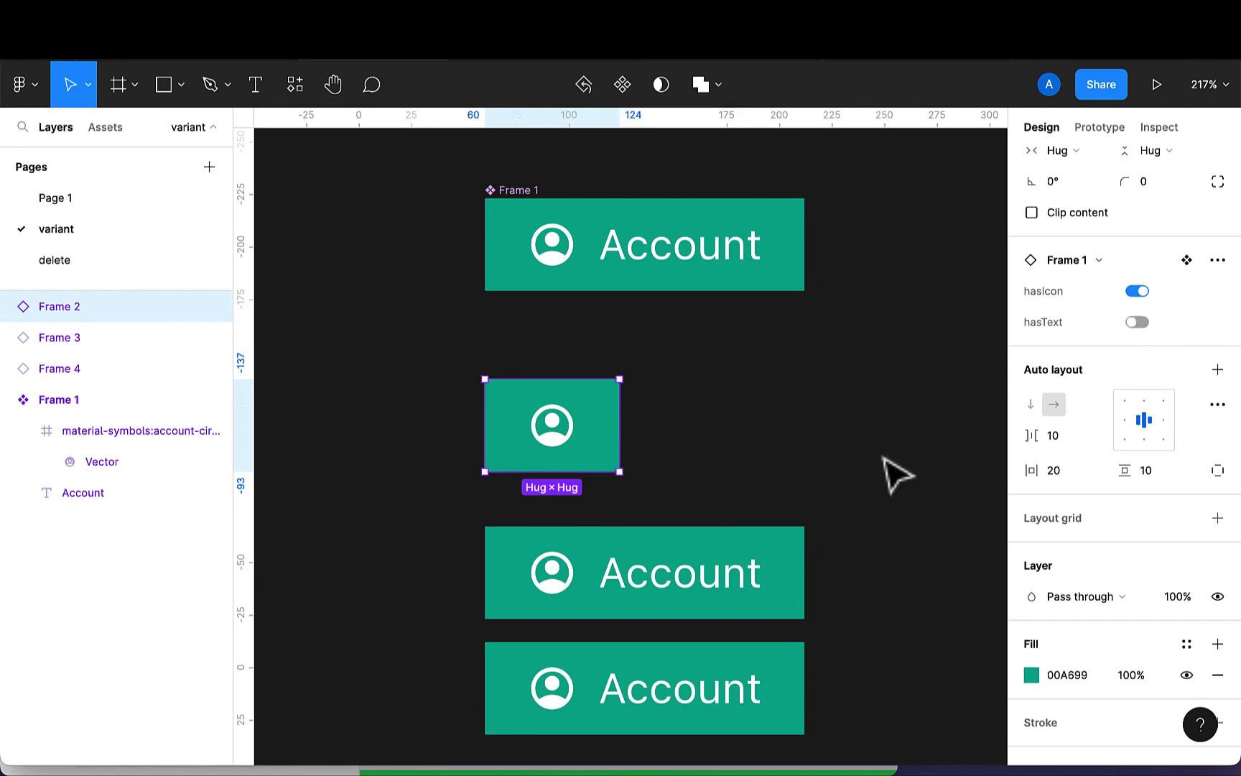
pyautogui.scroll(-2, 862, 503)
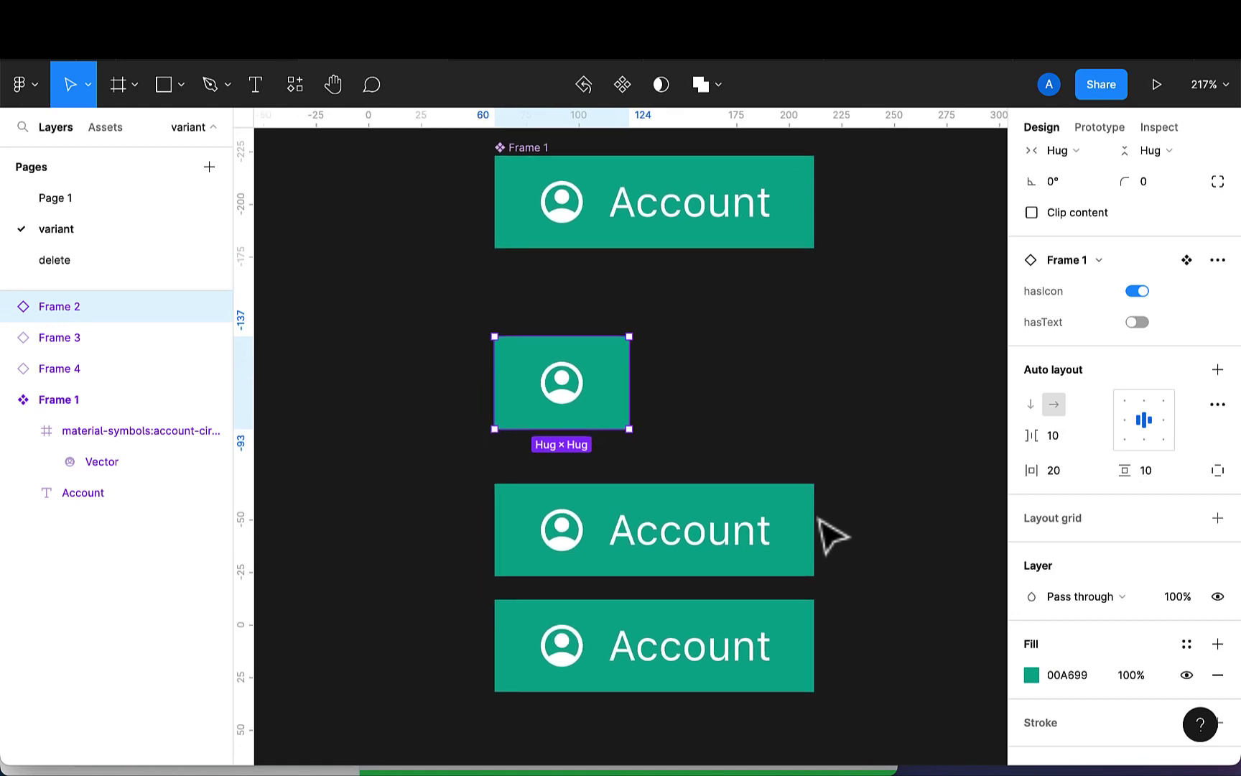
pyautogui.click(810, 520)
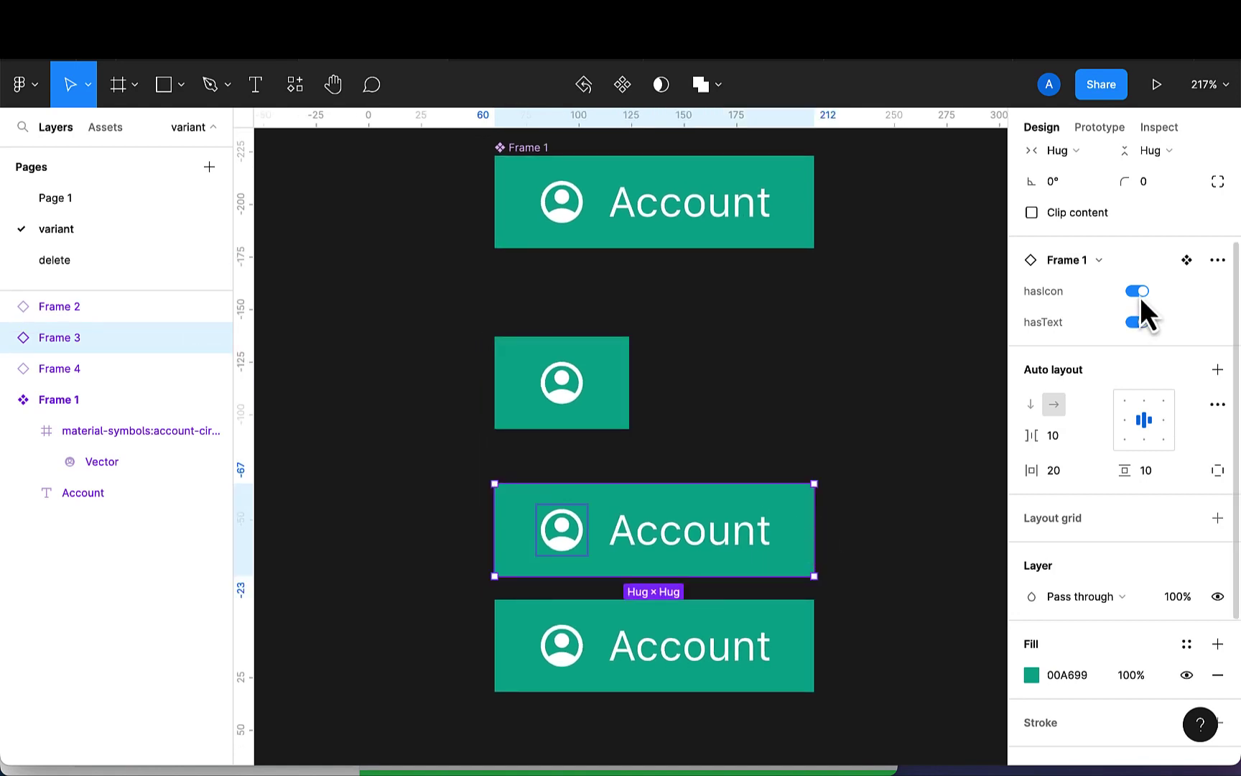
pyautogui.click(1141, 297)
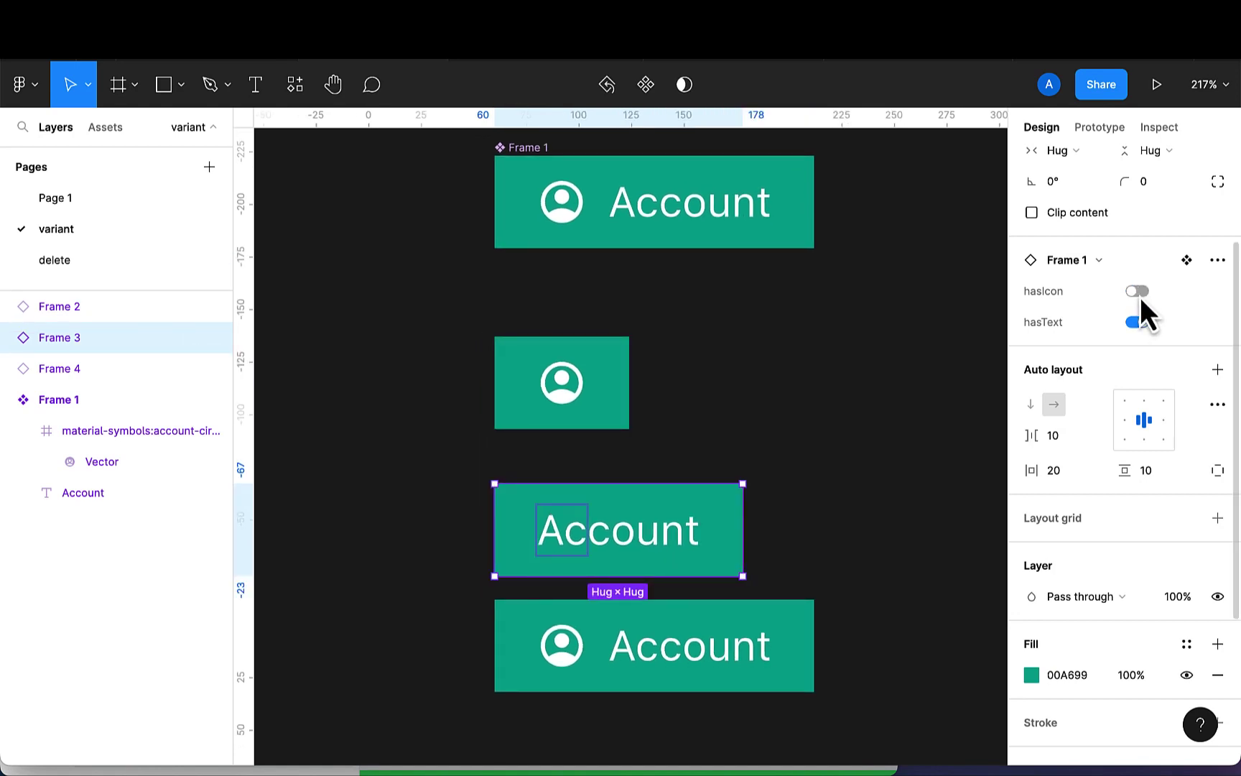
pyautogui.click(891, 431)
# Enter and exit editing of the third button's Account label, then deselect it
pyautogui.scroll(2, 891, 431)
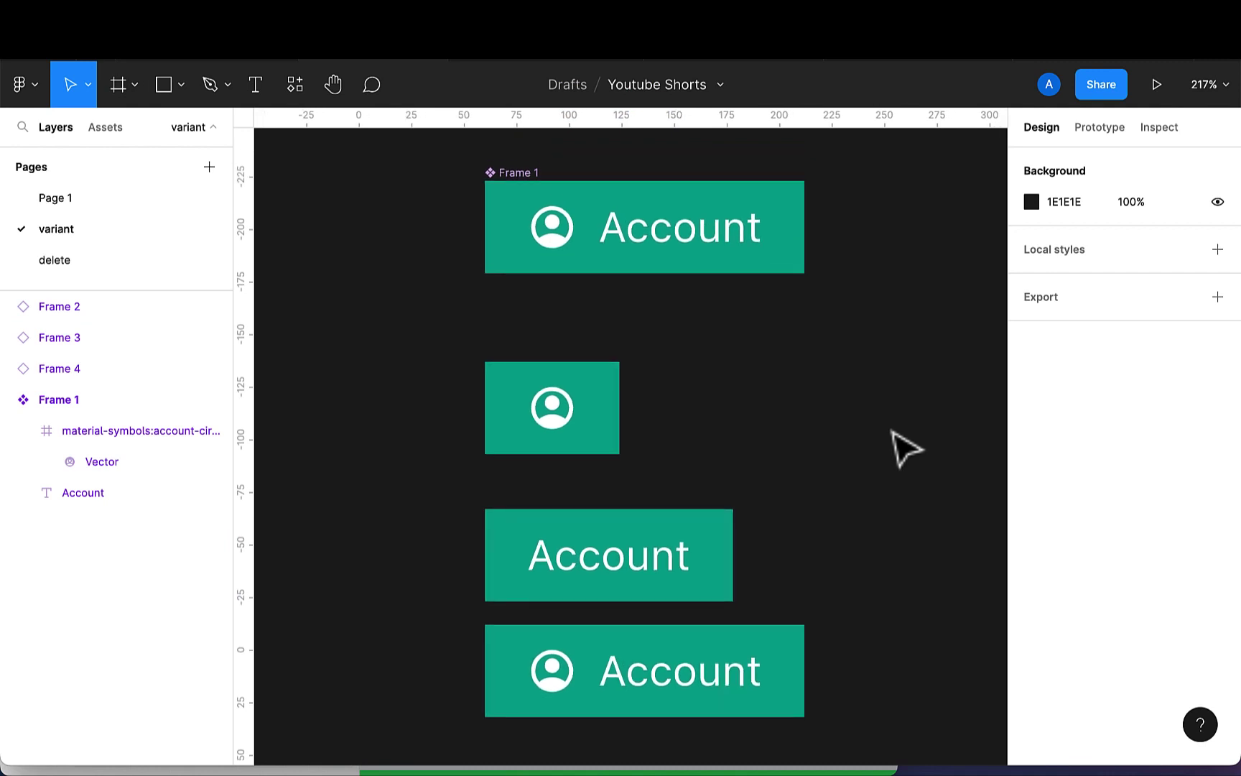
pyautogui.scroll(-5, 892, 430)
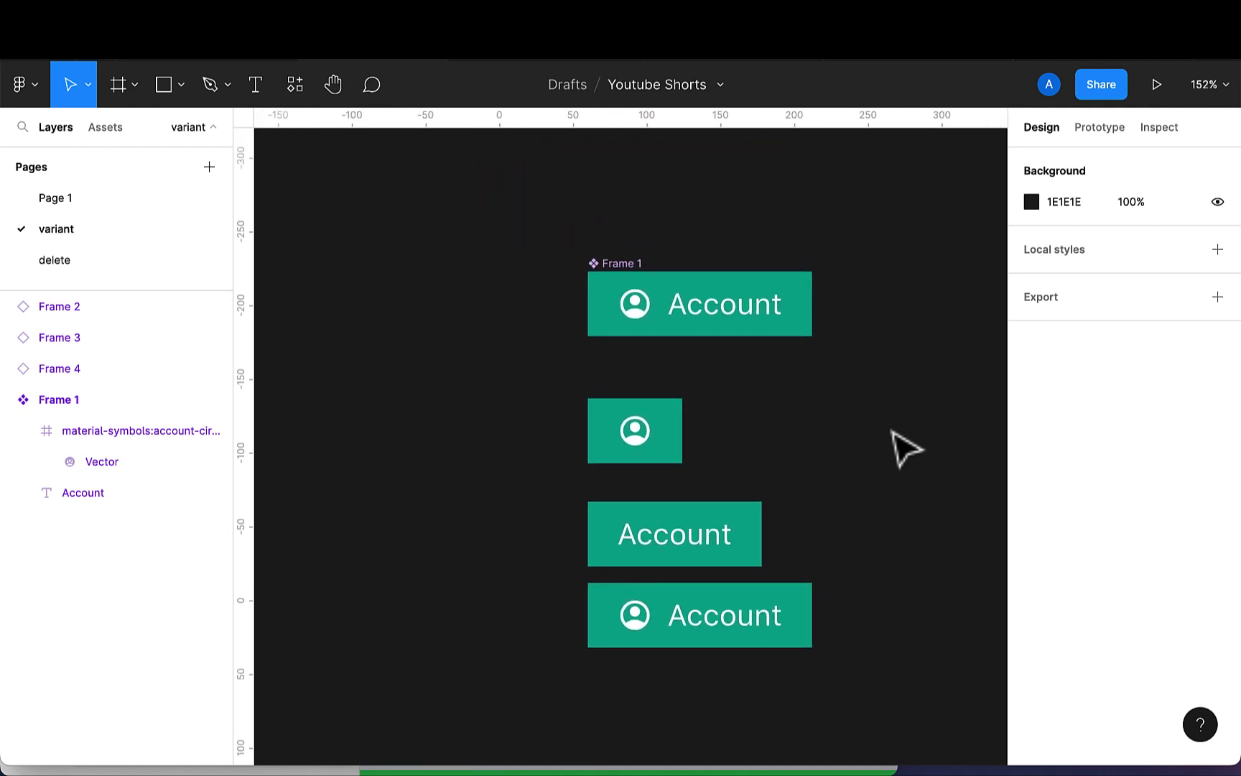
pyautogui.scroll(-2, 787, 491)
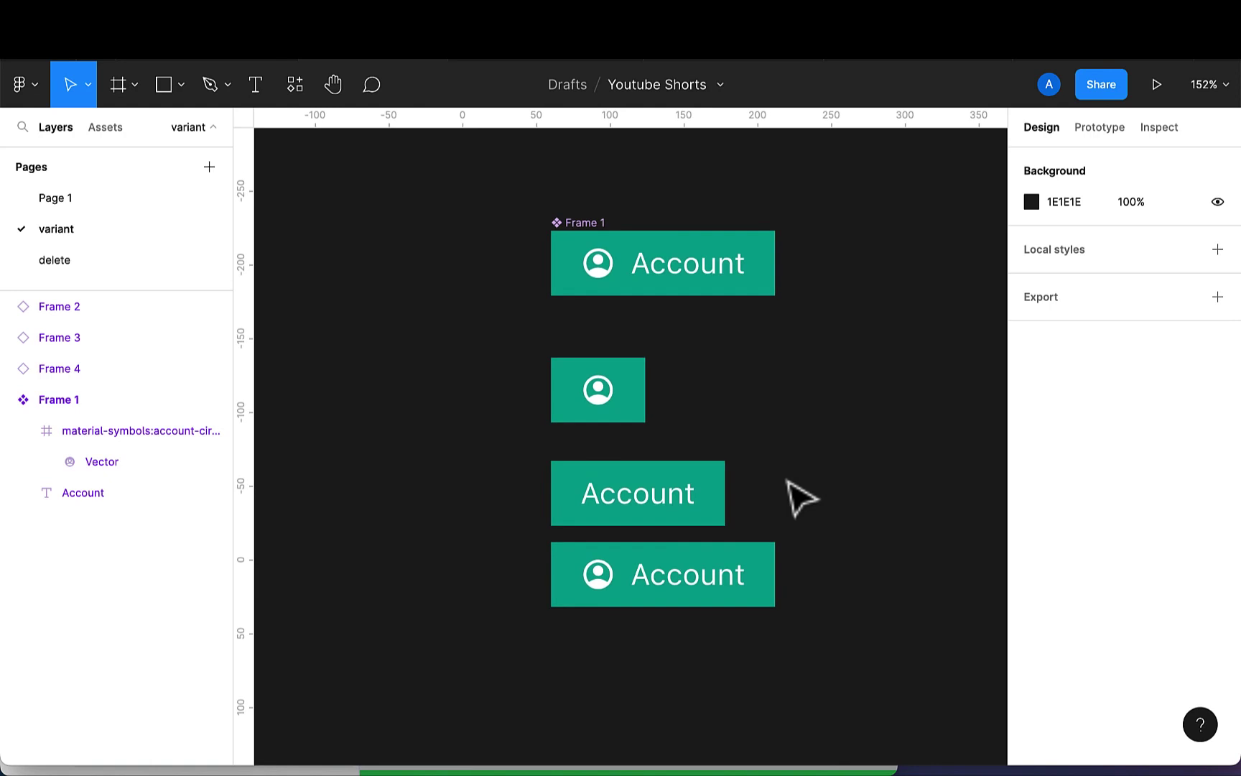
pyautogui.scroll(3, 668, 512)
pyautogui.scroll(1, 671, 523)
pyautogui.click(715, 515)
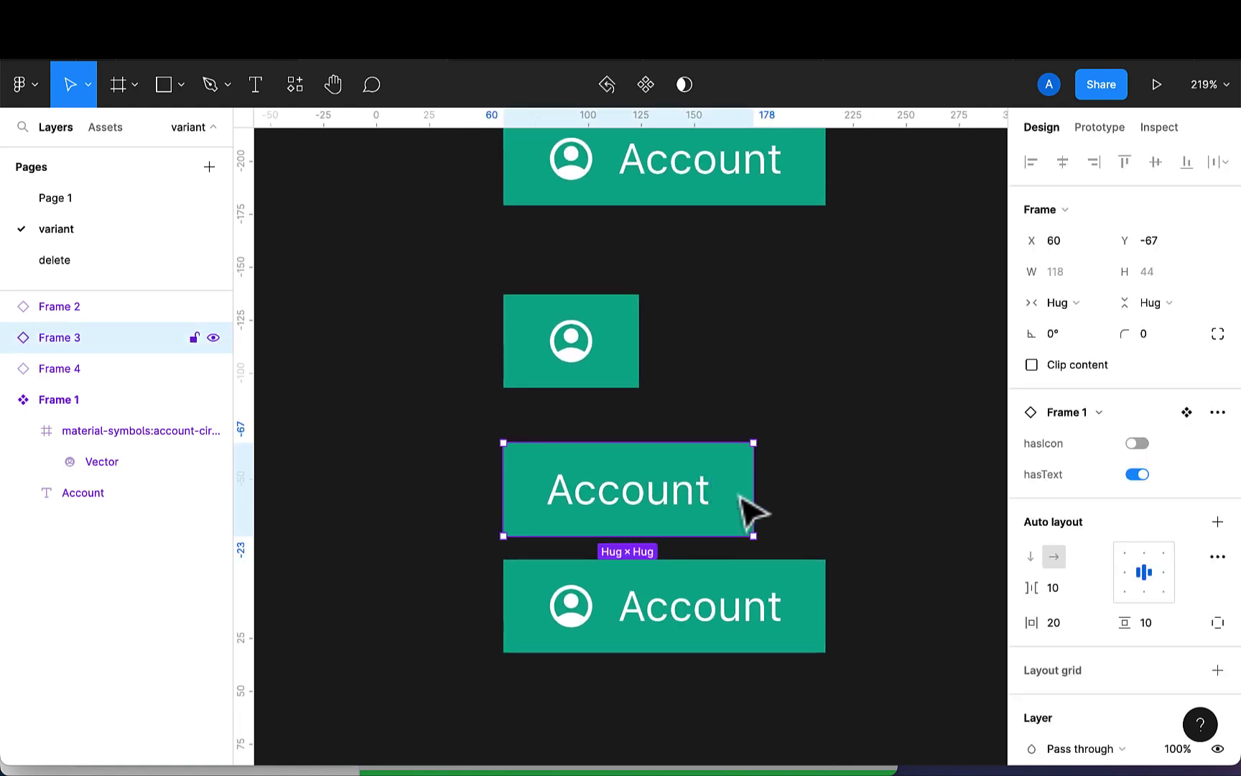
pyautogui.doubleClick(661, 496)
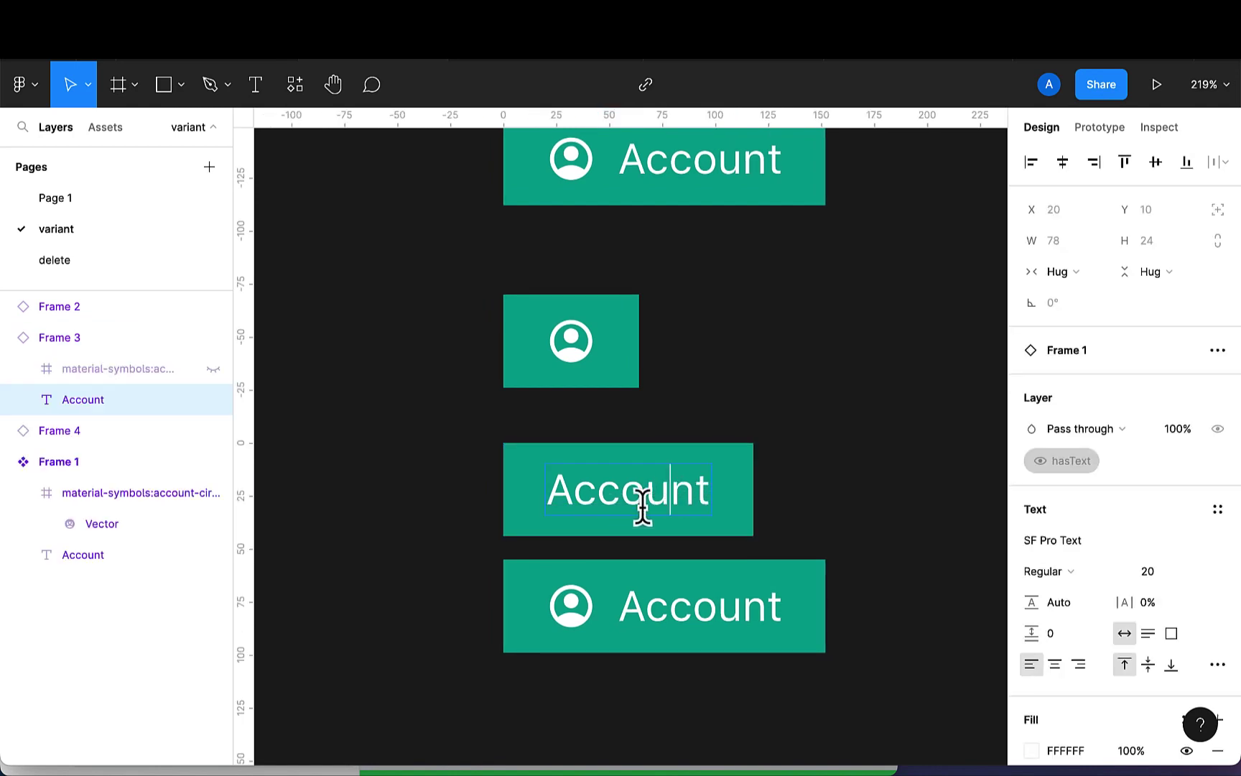
pyautogui.press('Escape')
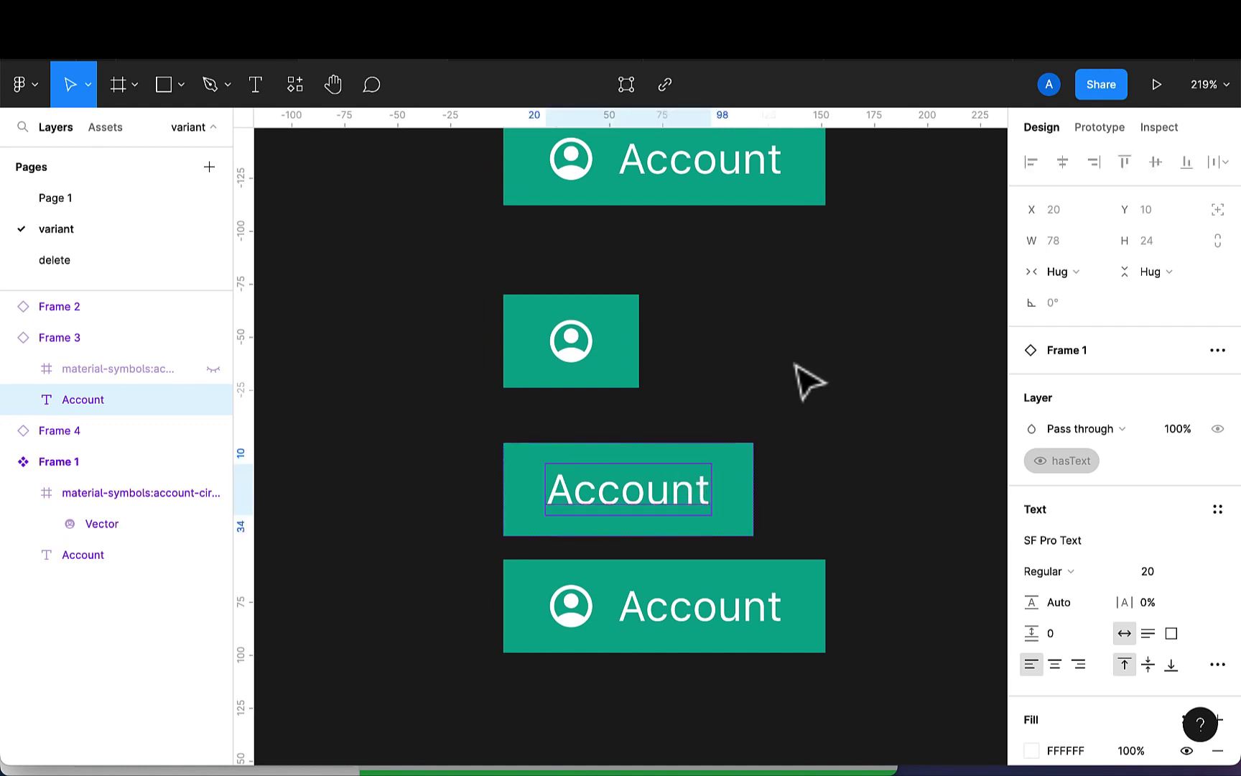
pyautogui.scroll(3, 806, 379)
pyautogui.click(806, 380)
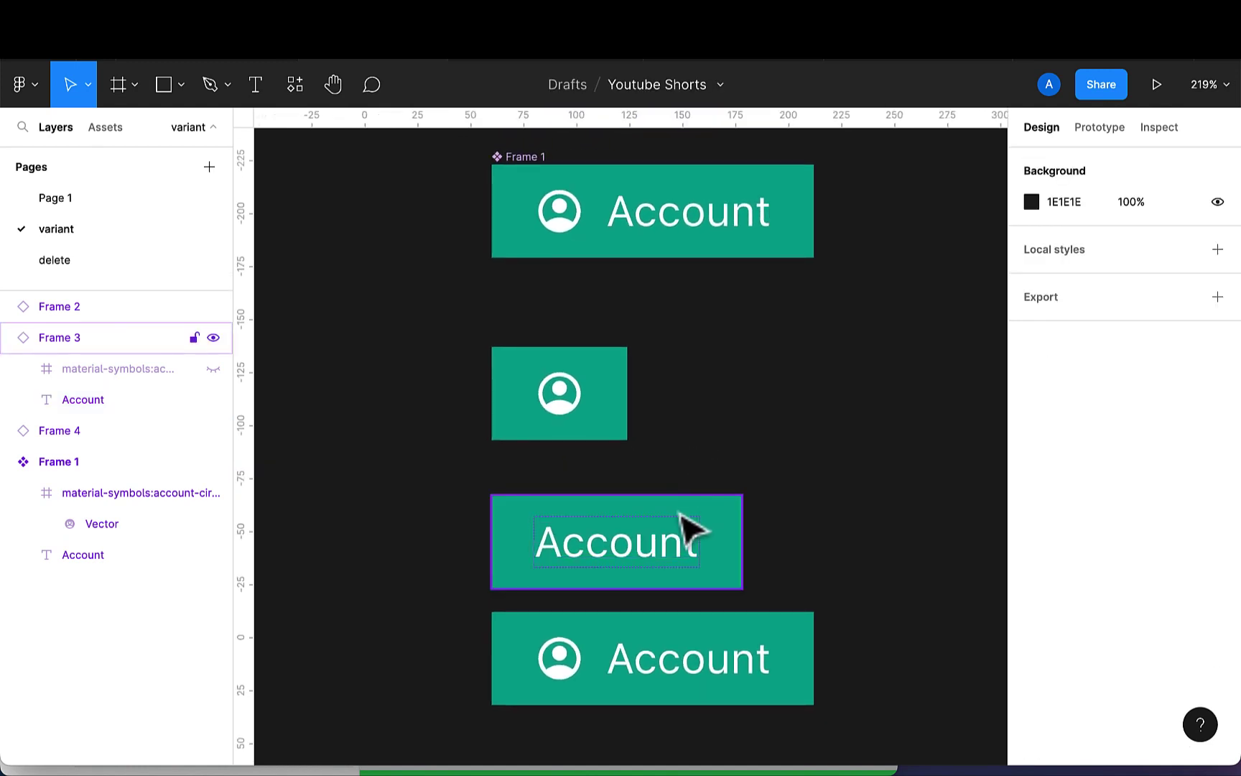
pyautogui.scroll(1, 689, 528)
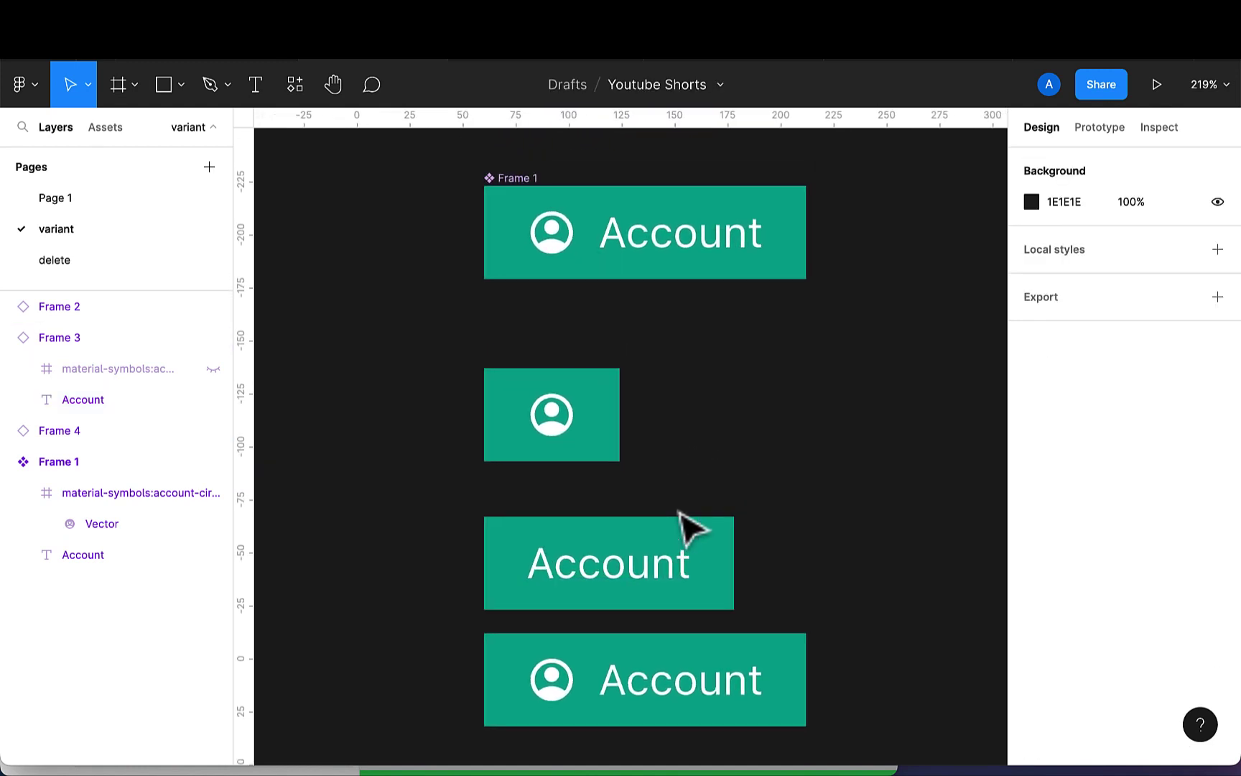
# Create a text property named input with default value Account on the Frame 1 component
pyautogui.click(528, 201)
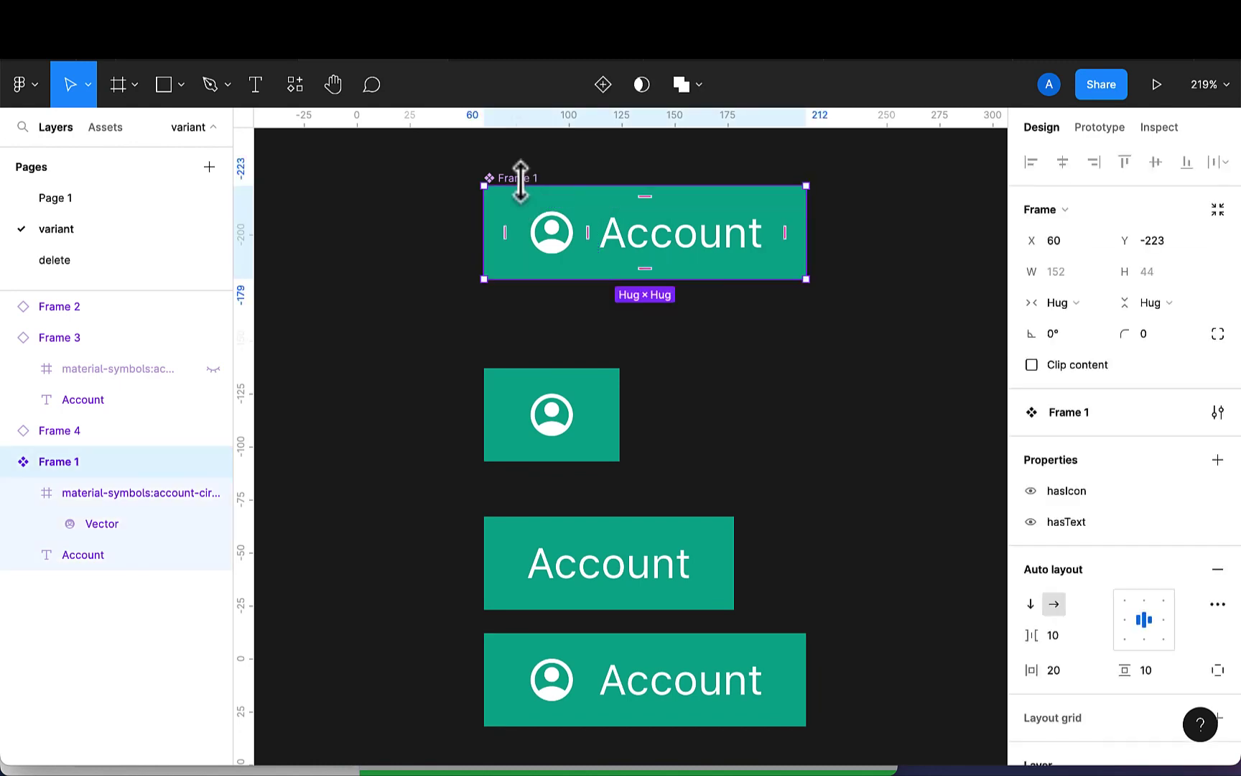
pyautogui.click(1218, 462)
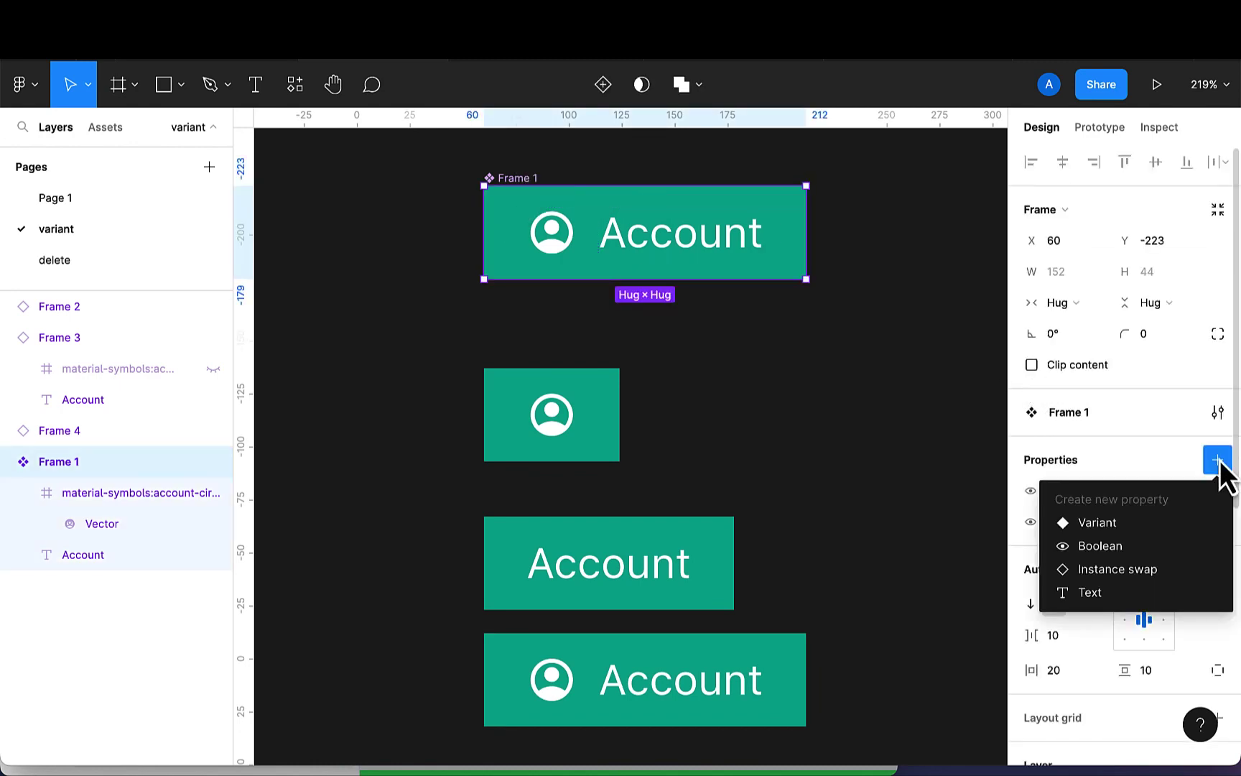
pyautogui.click(1101, 593)
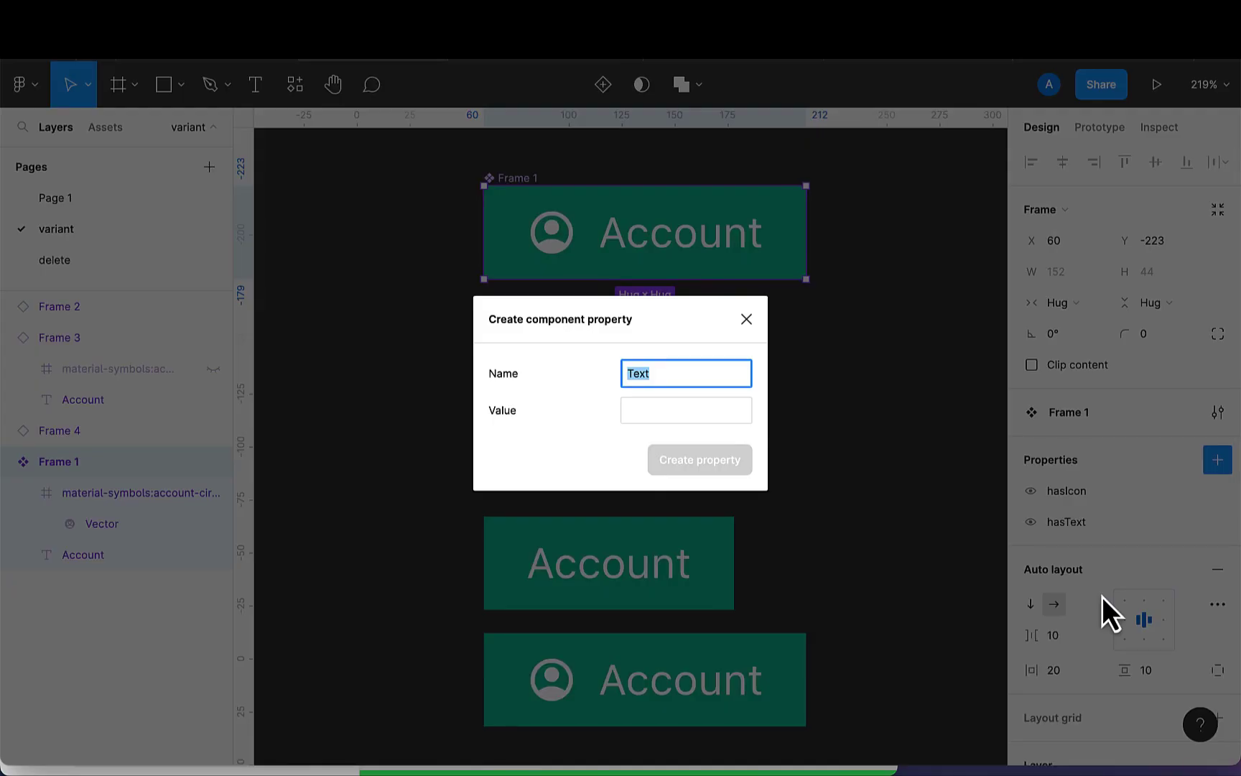
pyautogui.press('BackSpace')
pyautogui.write('input')
pyautogui.click(694, 419)
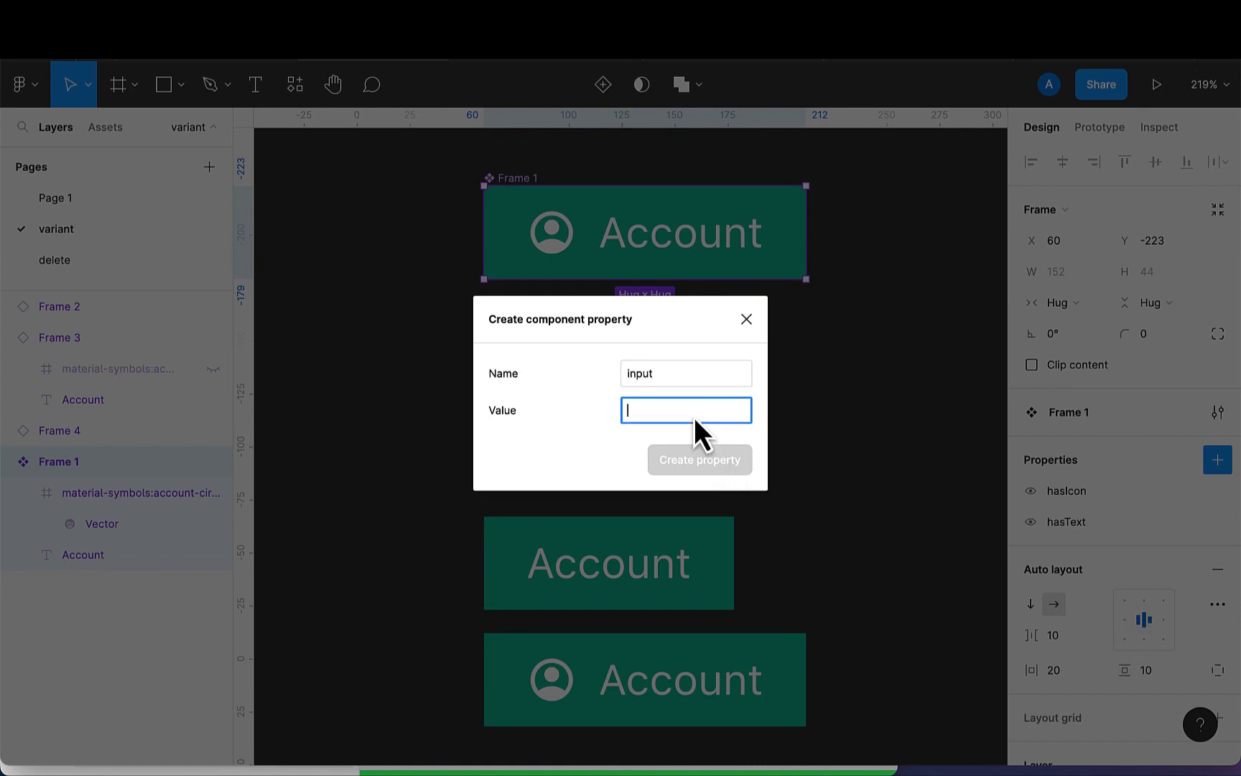
pyautogui.write('Account')
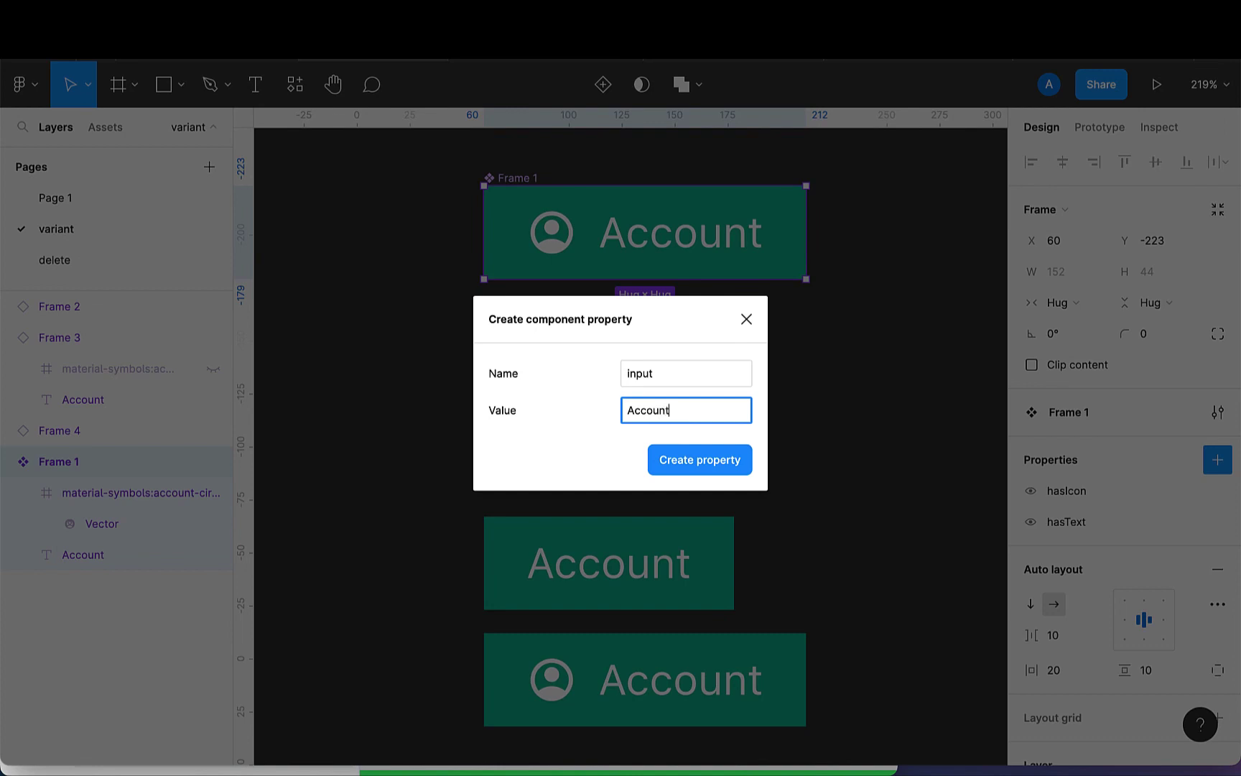
pyautogui.click(711, 479)
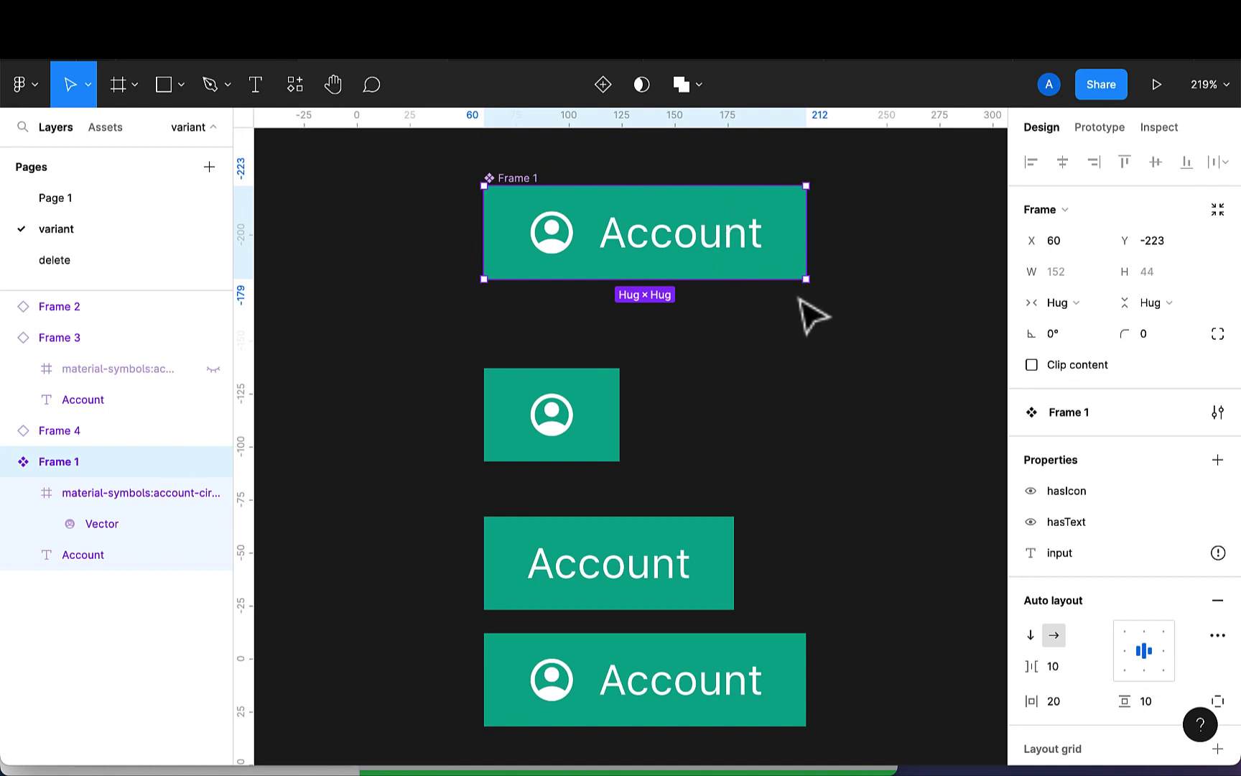
pyautogui.scroll(-3, 1106, 524)
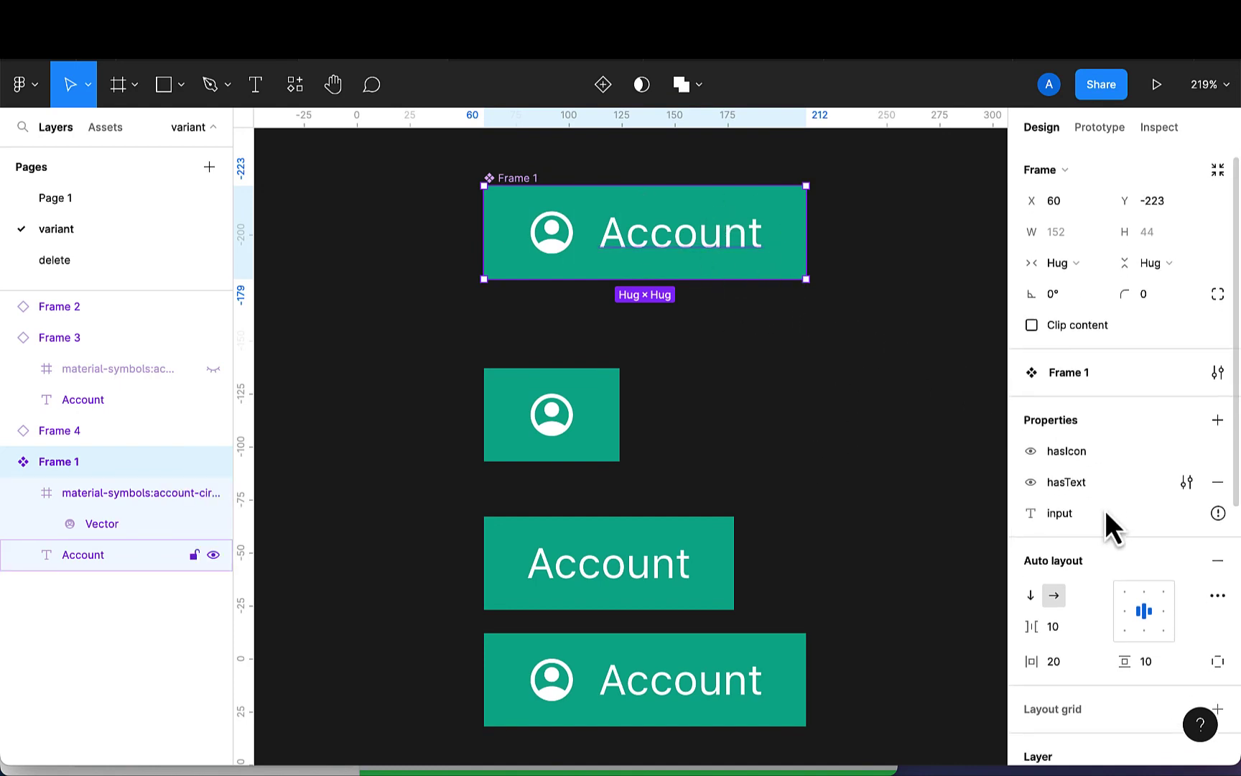
pyautogui.moveTo(1218, 458)
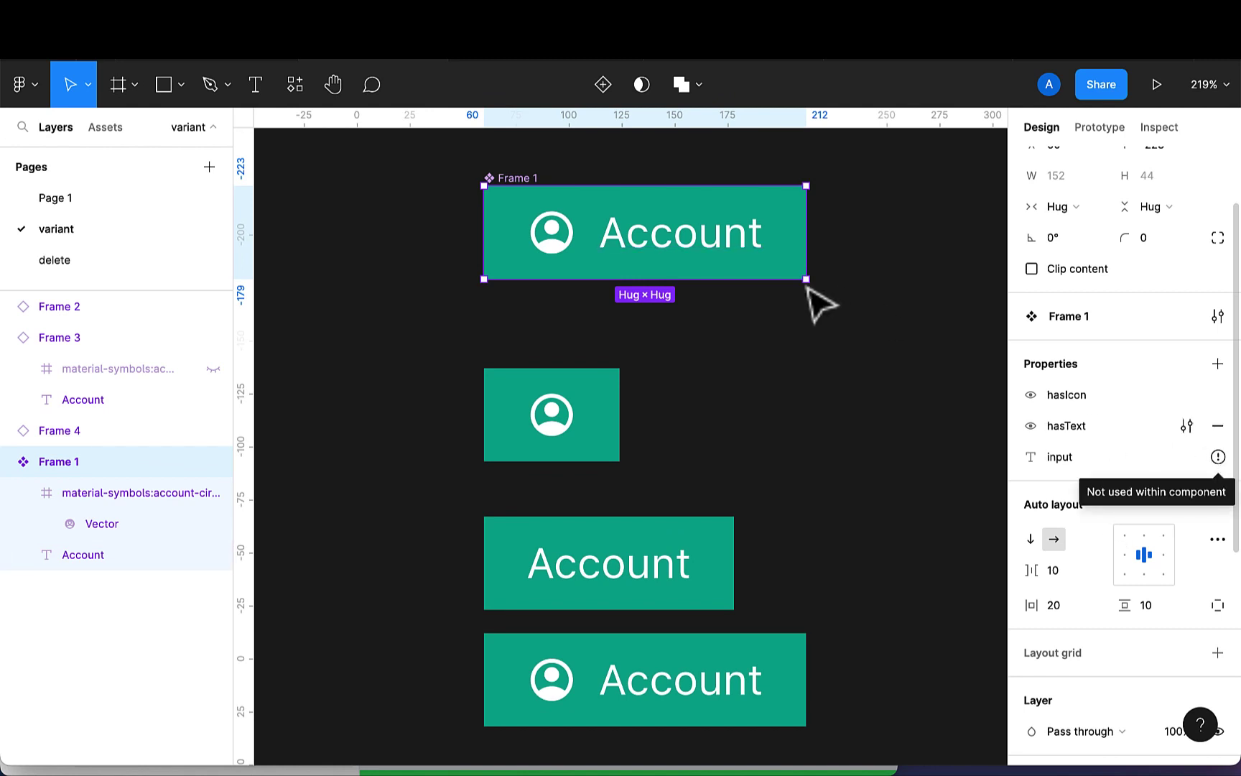
# Bind the Account label's text content in Frame 1 to the input property
pyautogui.click(716, 252)
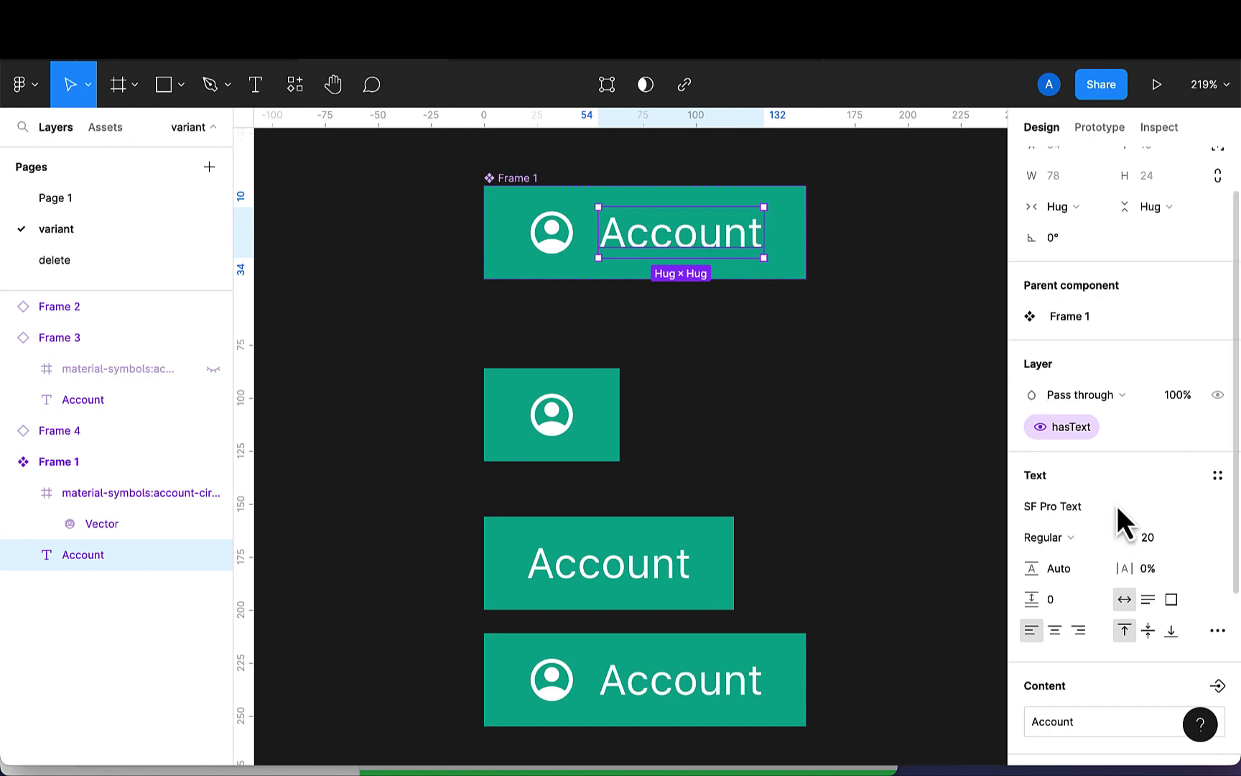
pyautogui.scroll(-3, 1117, 505)
pyautogui.scroll(-4, 1117, 505)
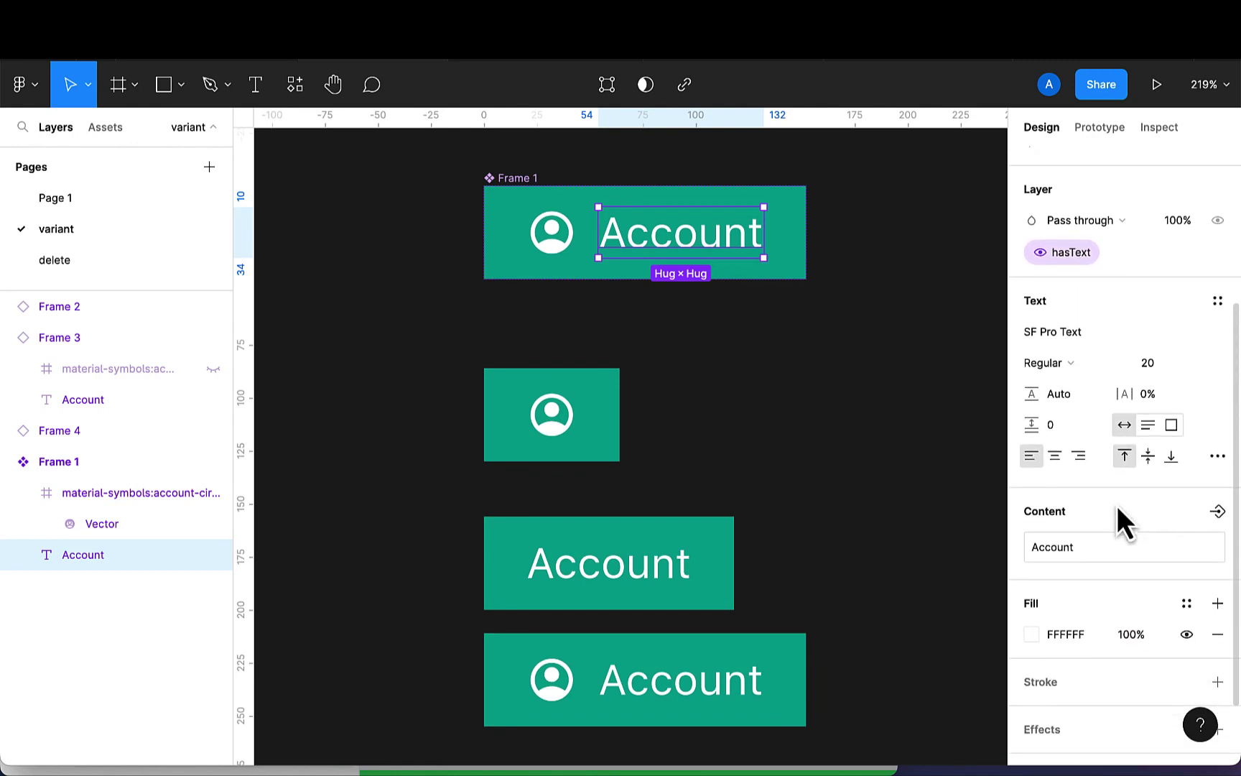
pyautogui.scroll(-1, 1117, 505)
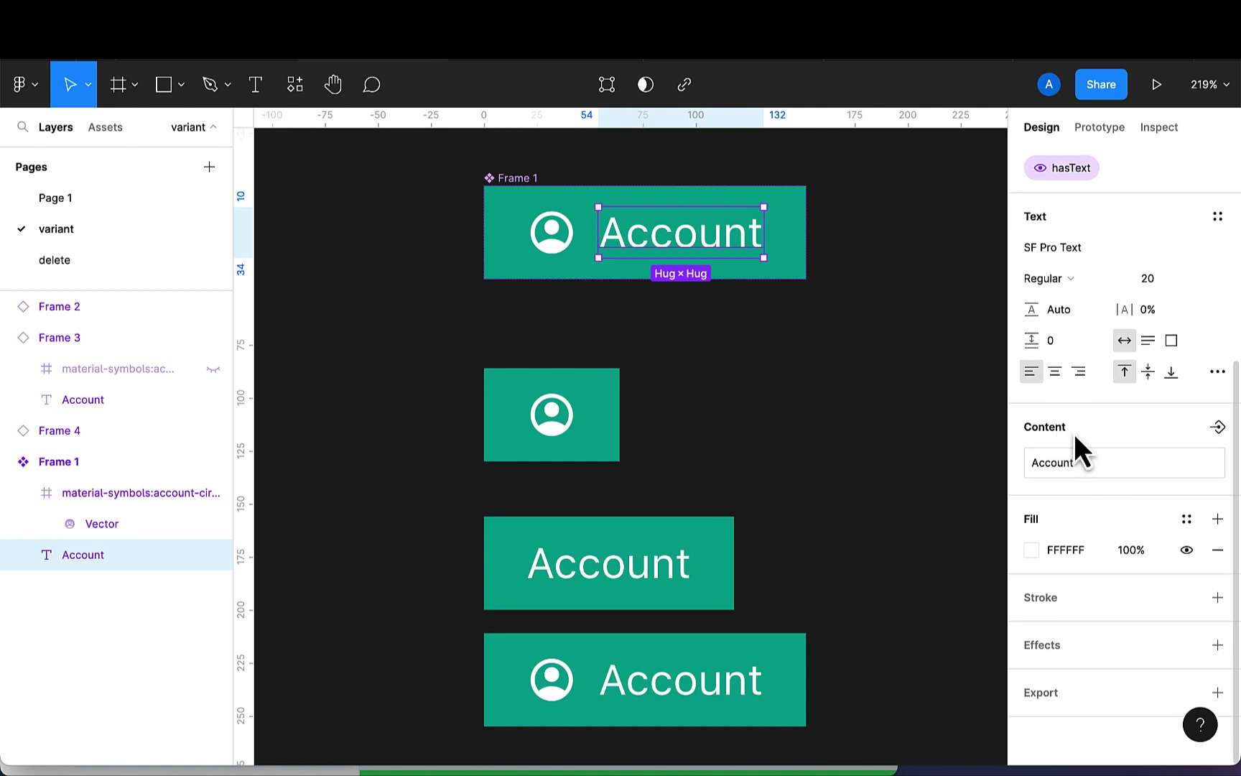
pyautogui.click(1219, 428)
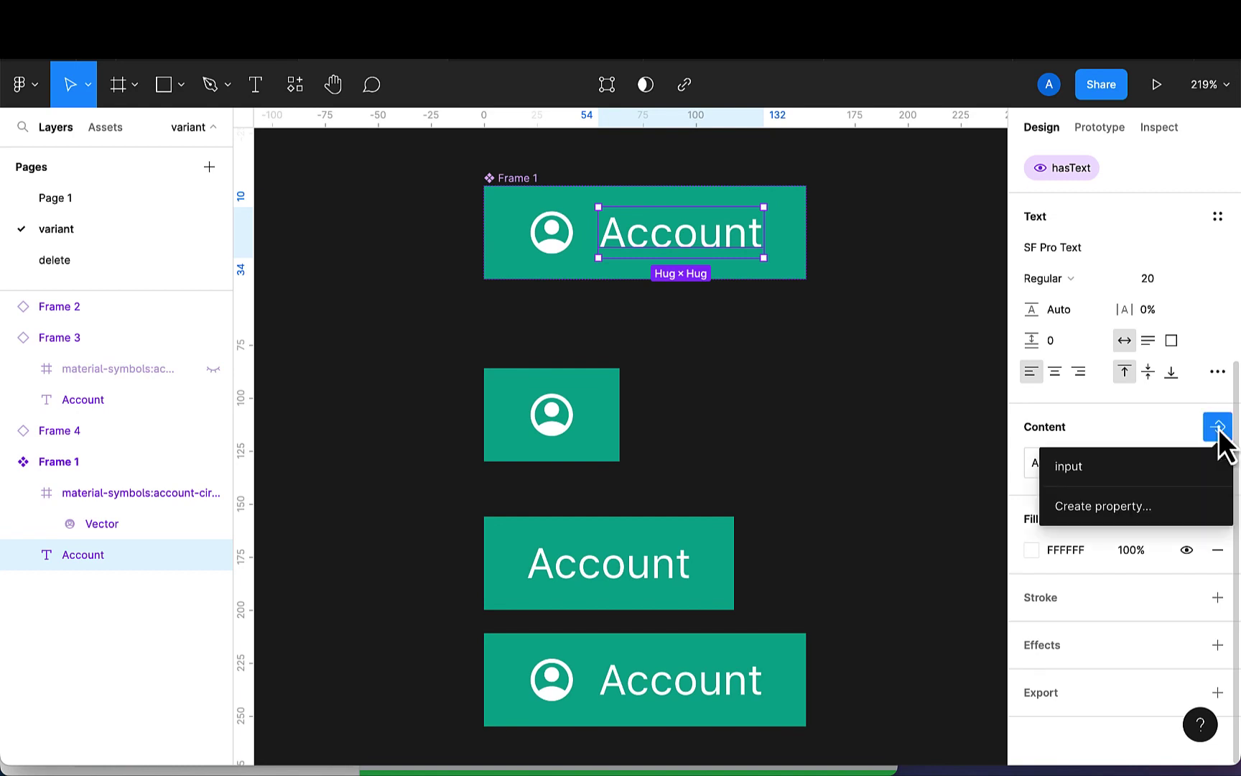
pyautogui.click(1089, 467)
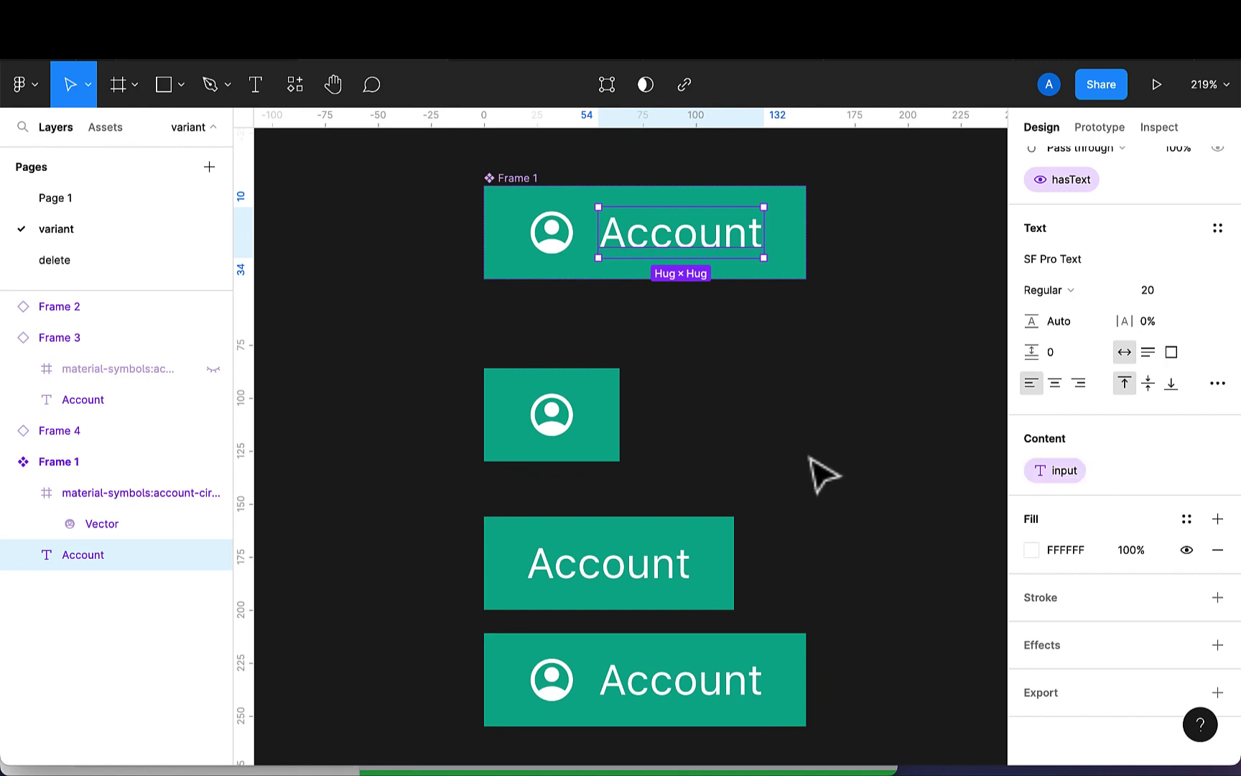
pyautogui.scroll(-1, 726, 553)
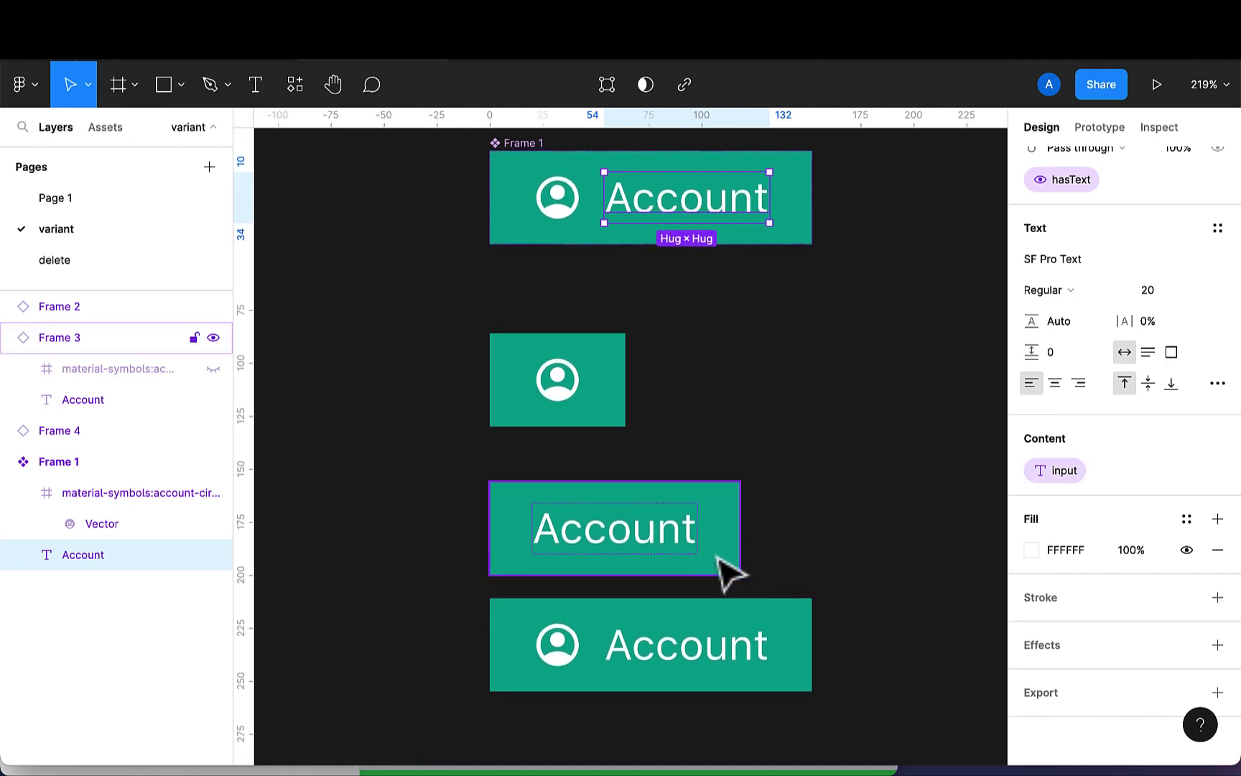
# Set the third instance's input value to Profile and switch its hasIcon back on
pyautogui.click(722, 561)
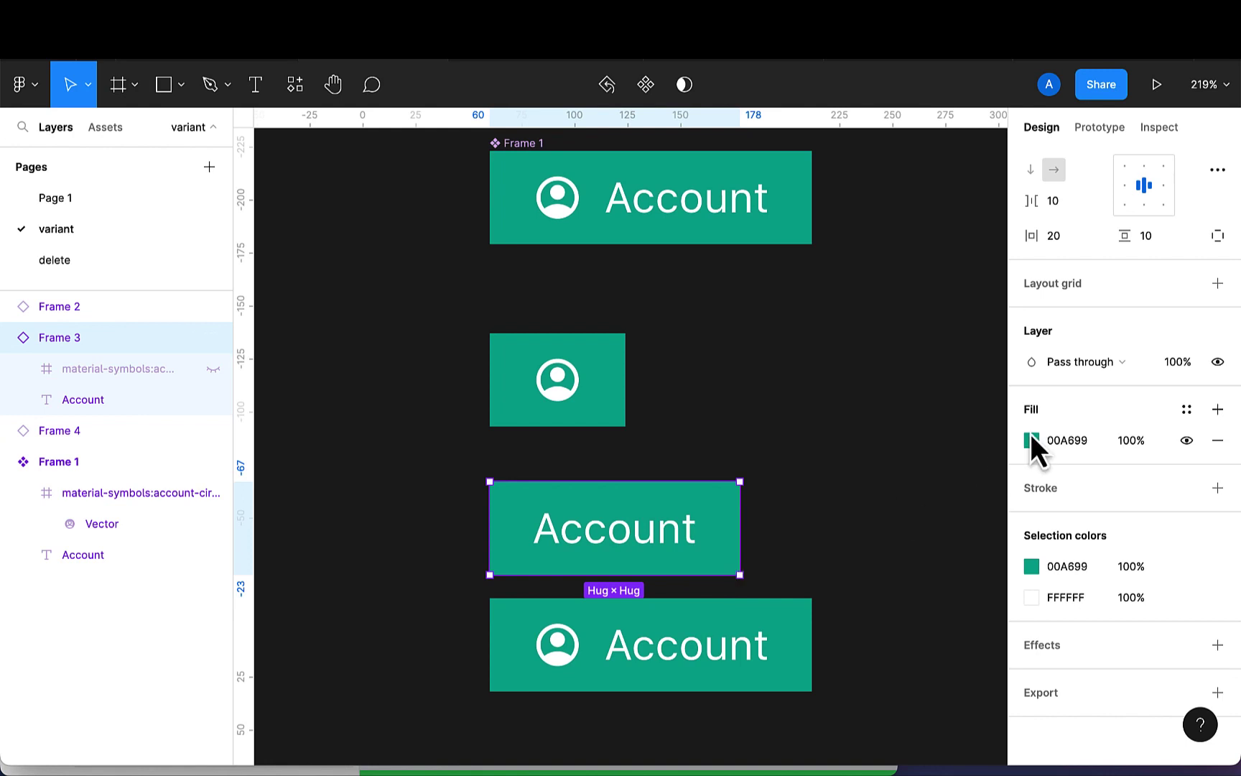
pyautogui.scroll(5, 1059, 417)
pyautogui.scroll(3, 1059, 410)
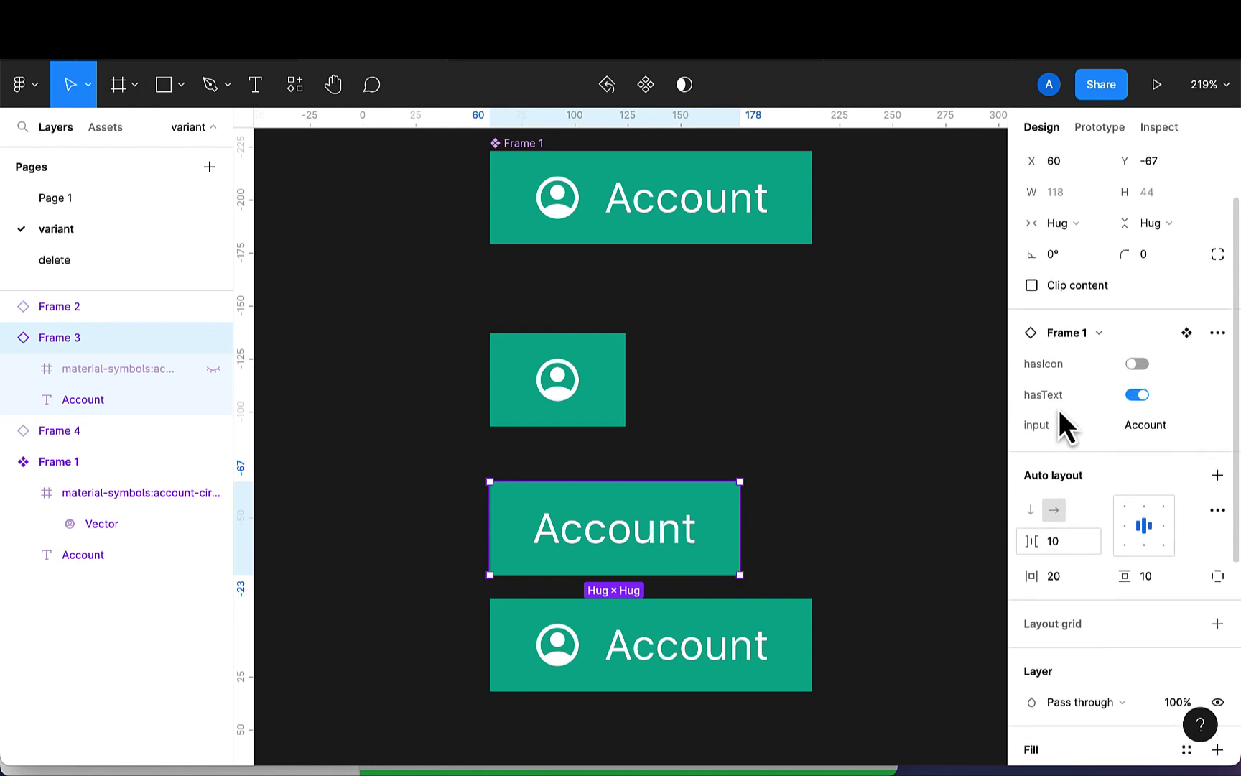
pyautogui.click(1155, 465)
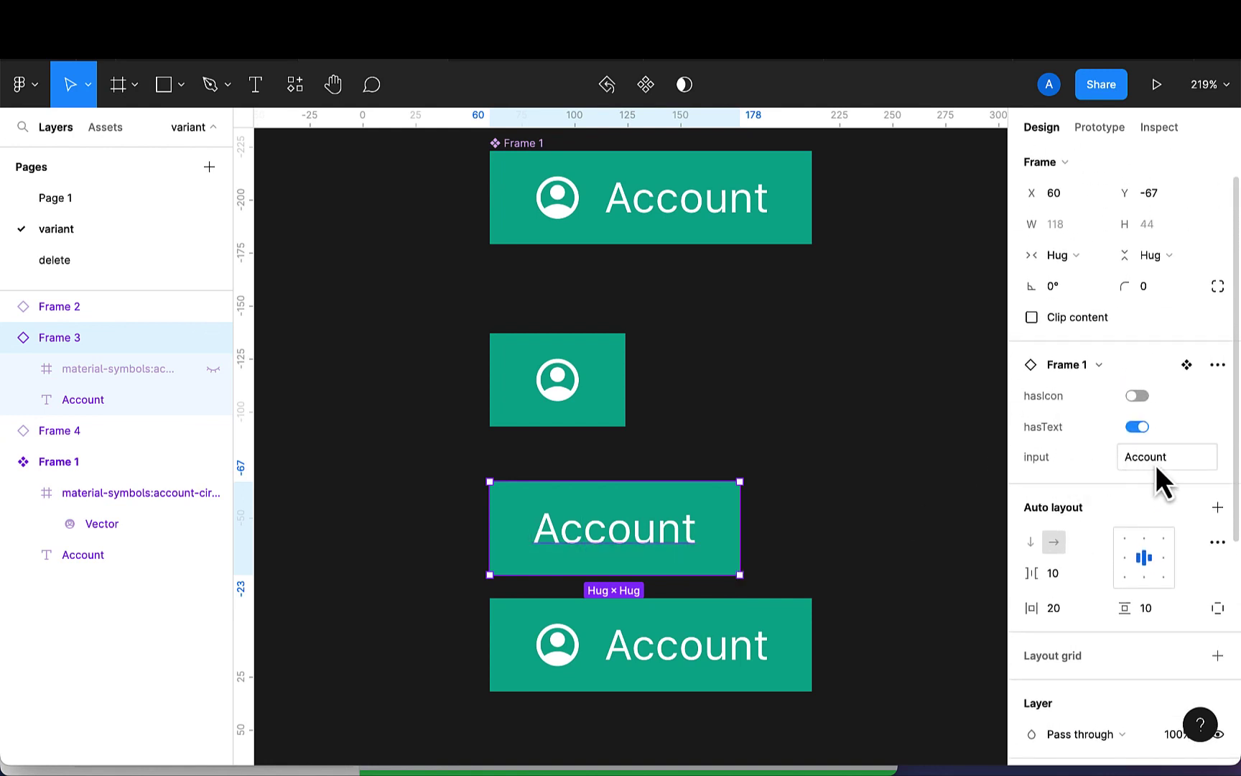
pyautogui.write('Profile')
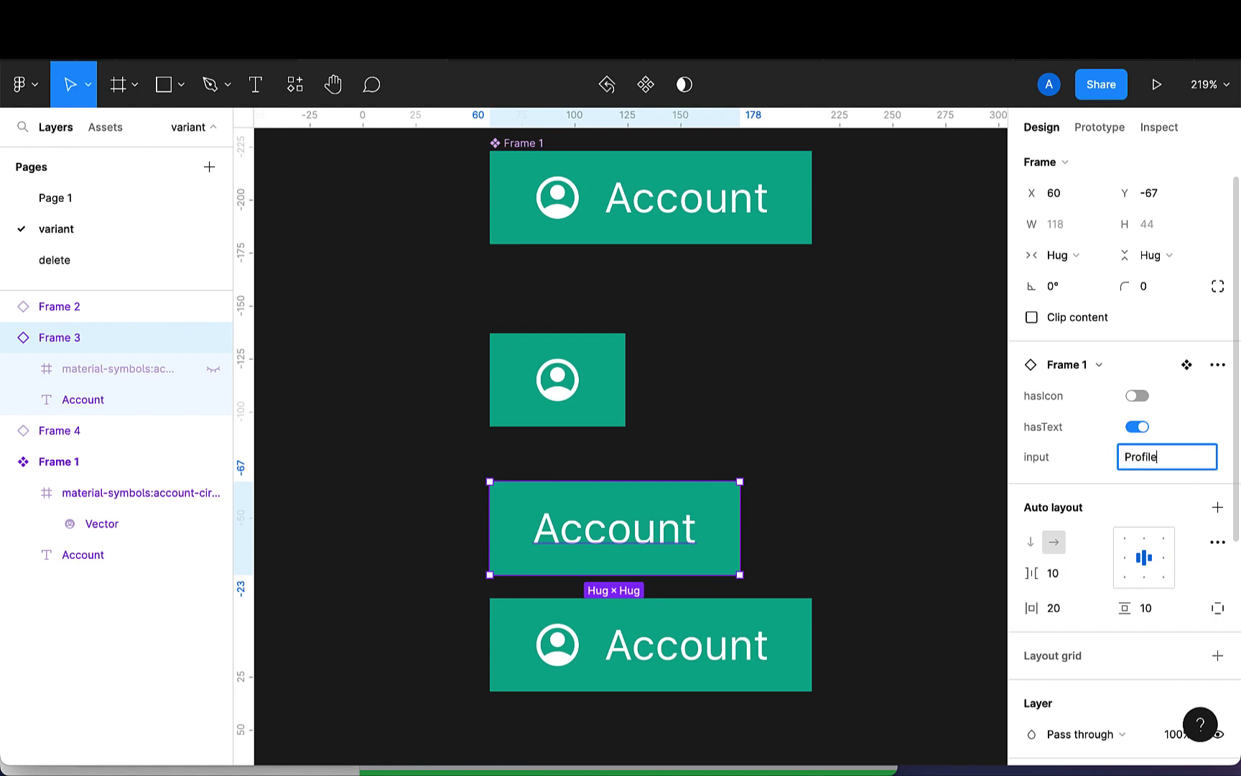
pyautogui.press('Return')
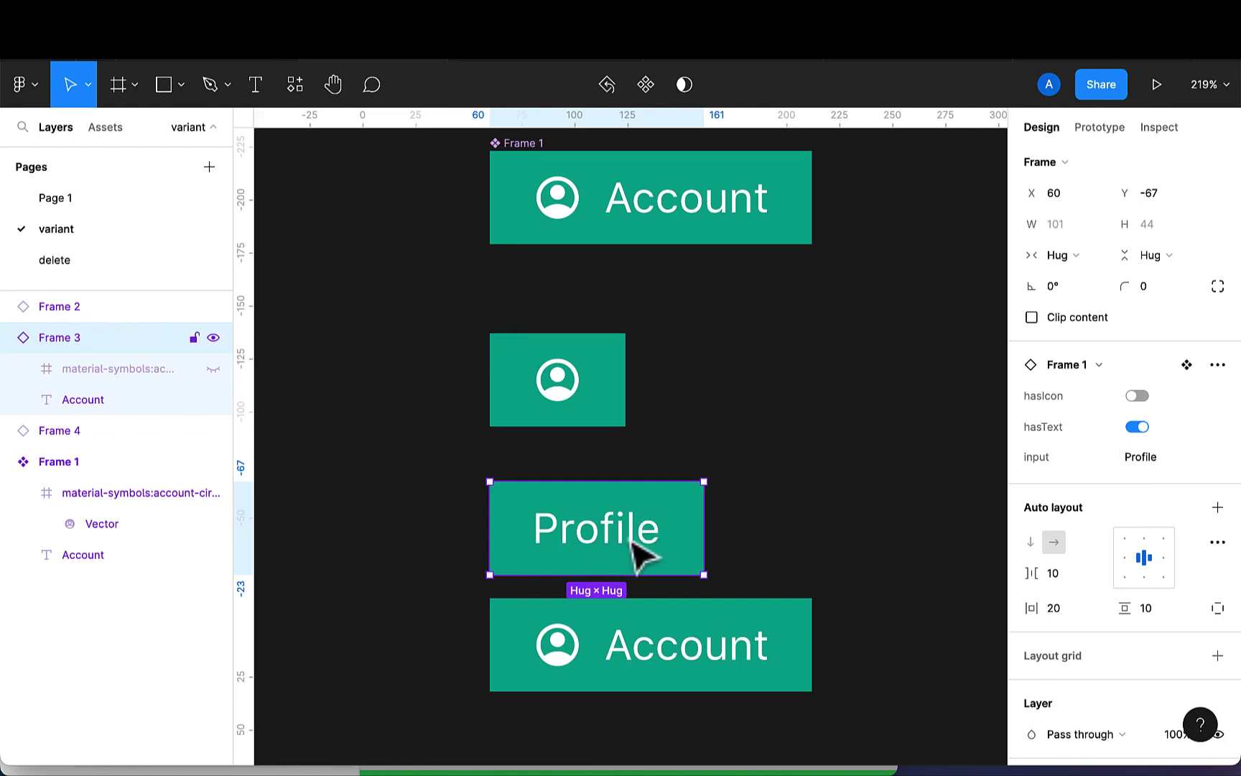
pyautogui.click(1137, 396)
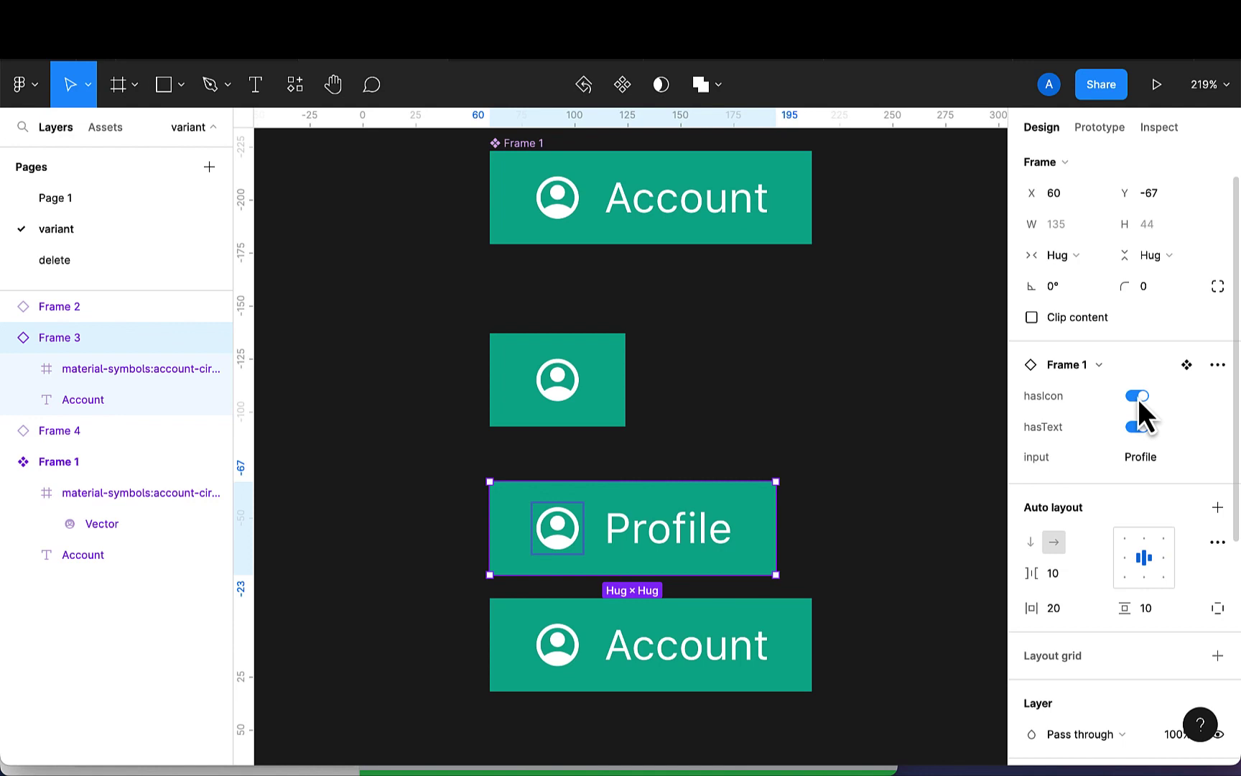
pyautogui.click(820, 429)
pyautogui.scroll(-5, 821, 428)
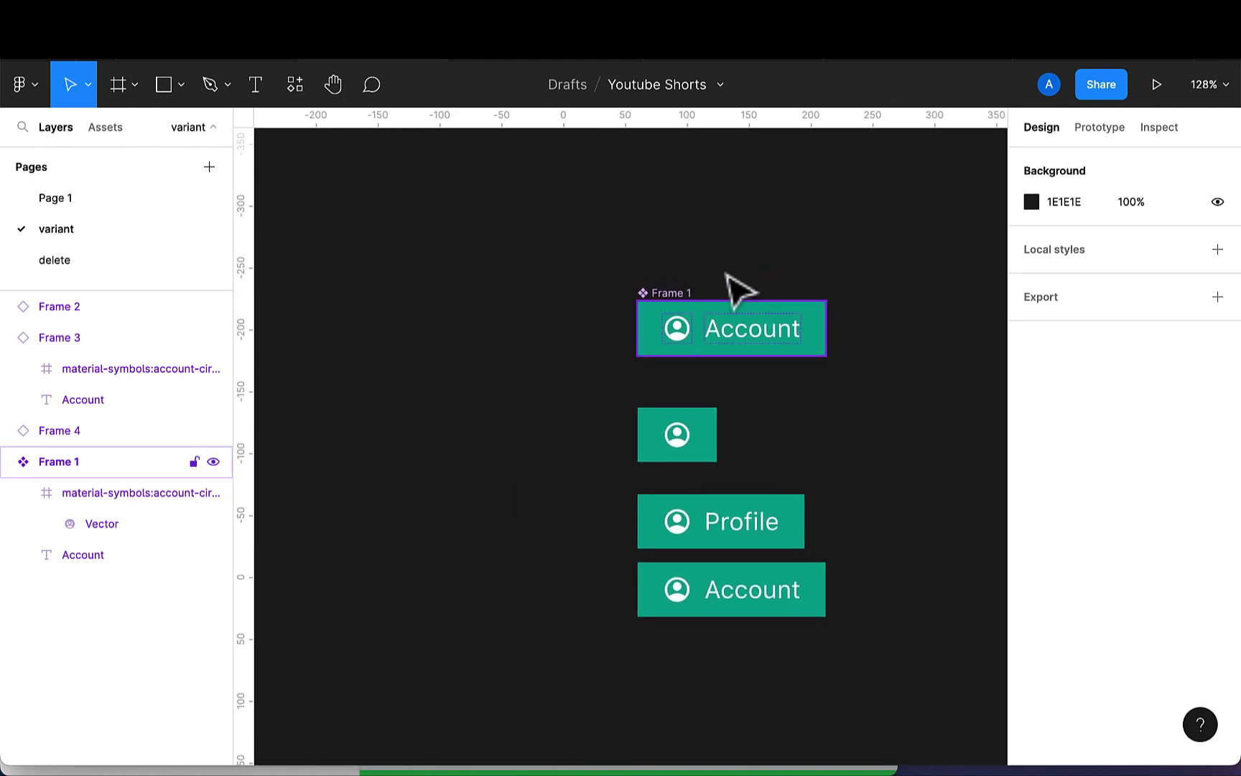
# Drag the Frame 1 component upward to Y -295, clear of the three instances
pyautogui.click(676, 296)
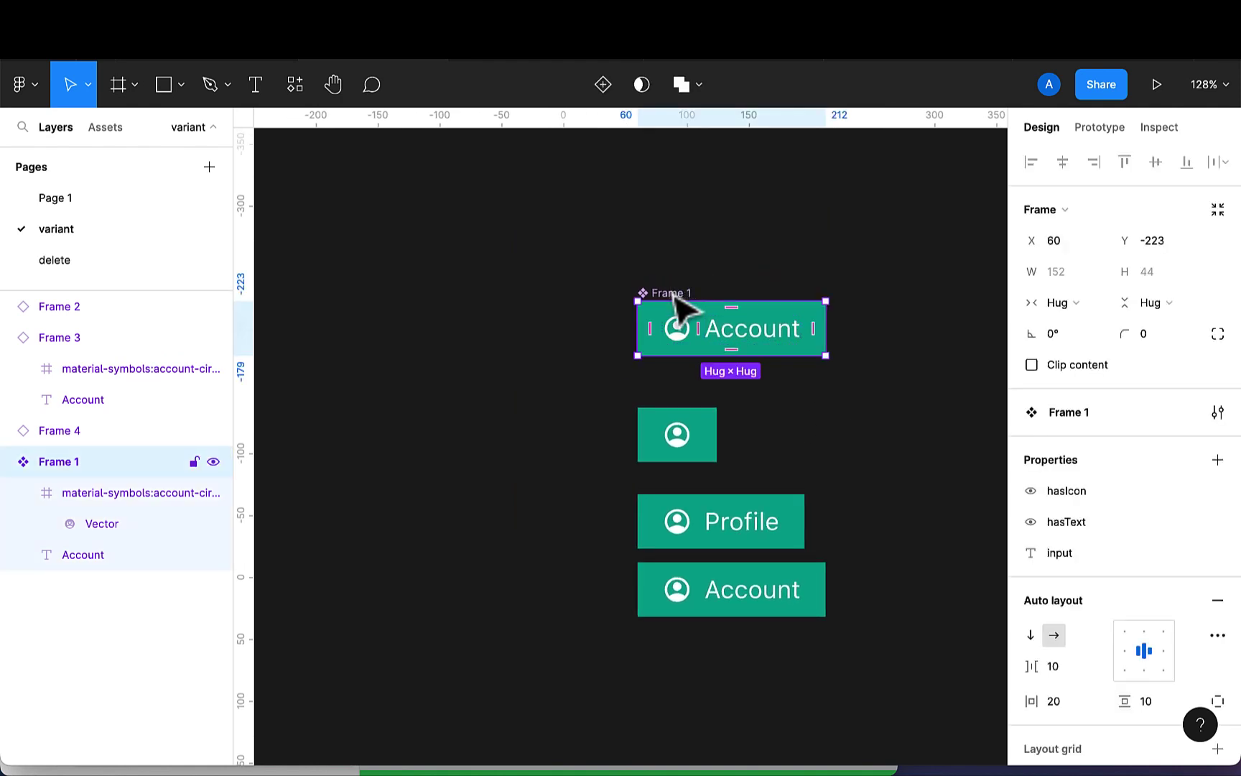
pyautogui.moveTo(679, 305); pyautogui.dragTo(671, 206)
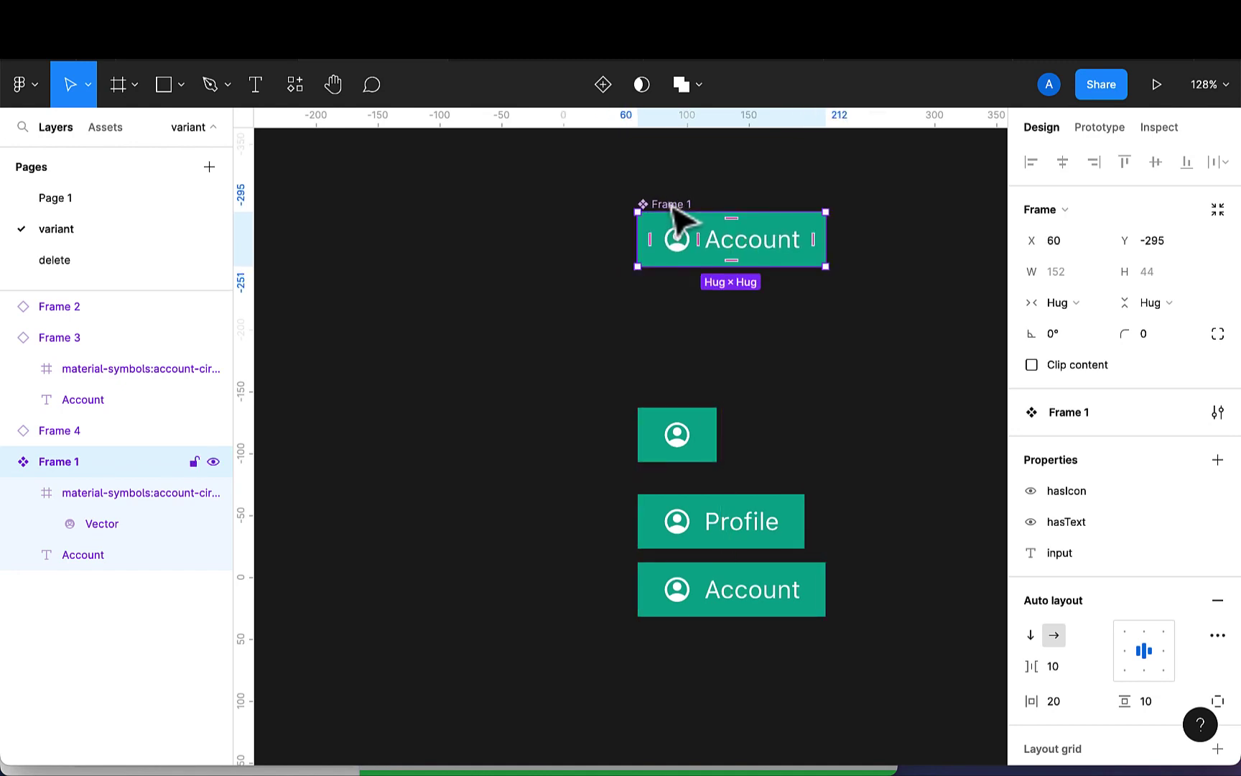
pyautogui.scroll(3, 679, 219)
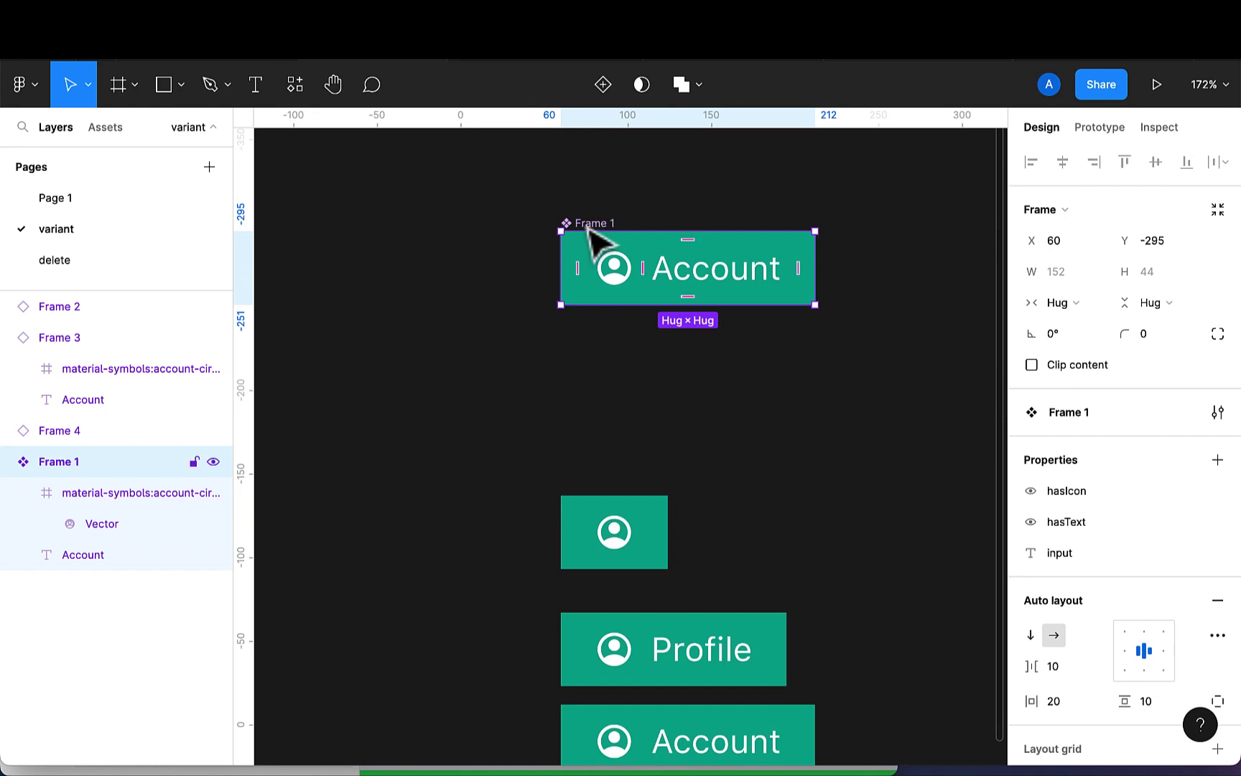
# Combine the Account buttons as variants and rename the second variant to hover
pyautogui.click(603, 85)
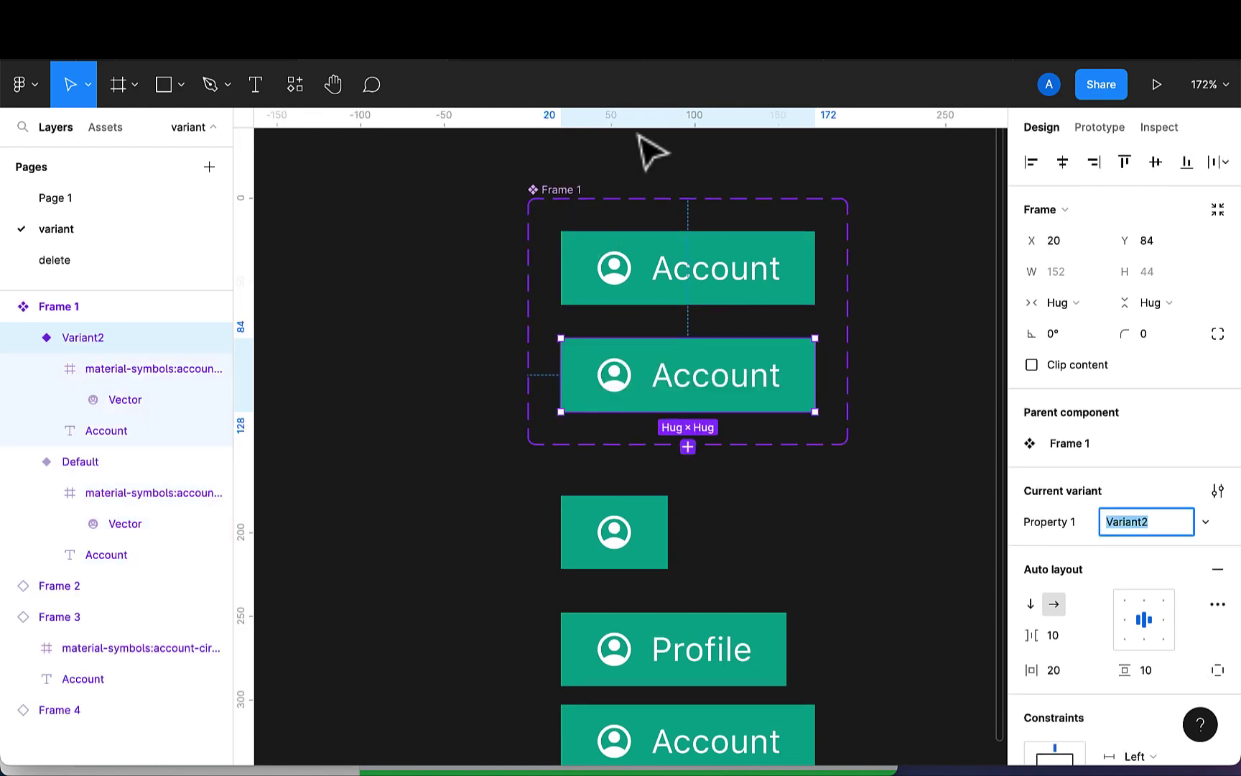
pyautogui.scroll(-2, 693, 269)
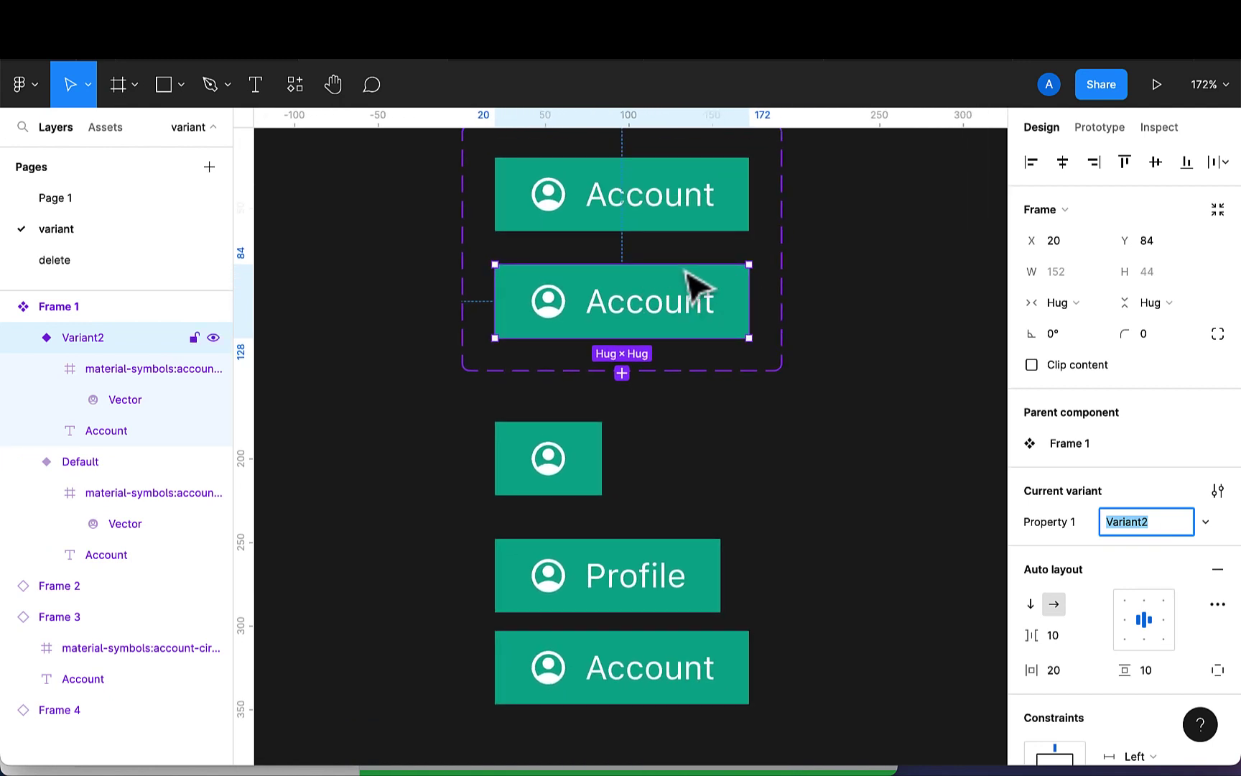
pyautogui.scroll(1, 675, 287)
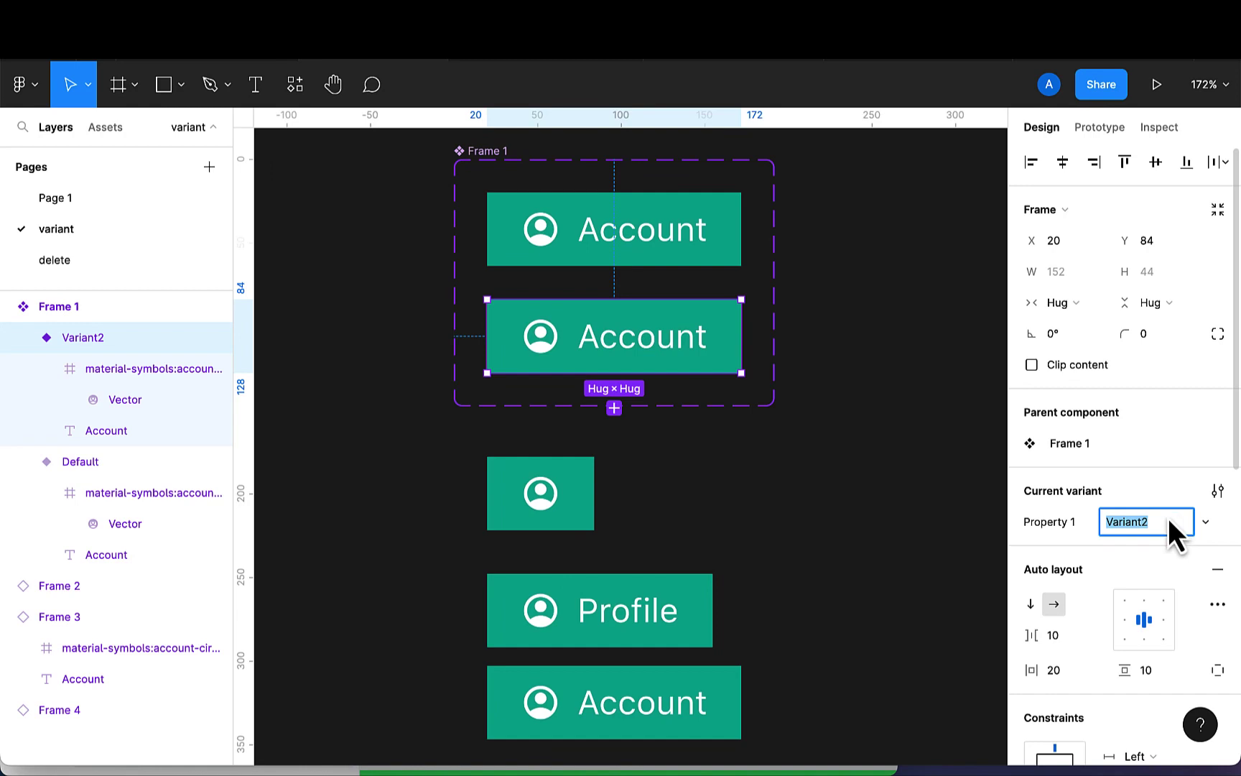
pyautogui.press('BackSpace')
pyautogui.write('hover')
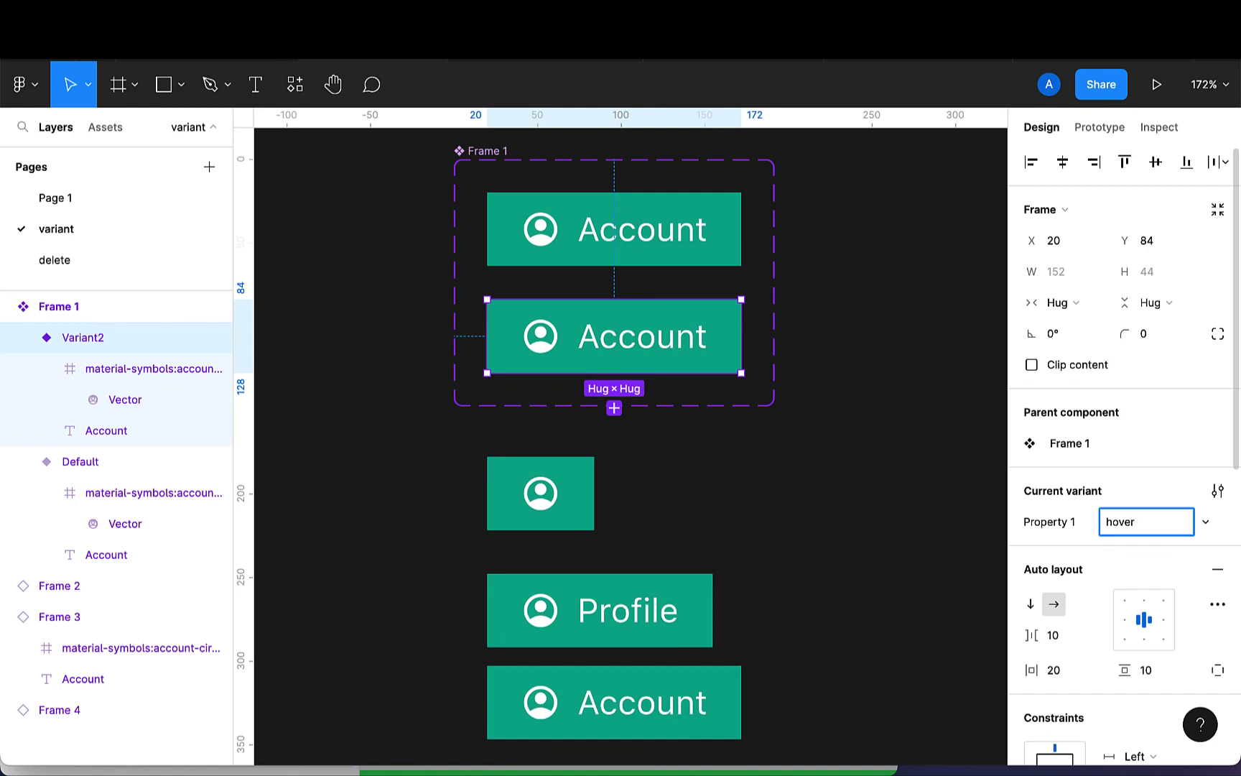
pyautogui.press('Return')
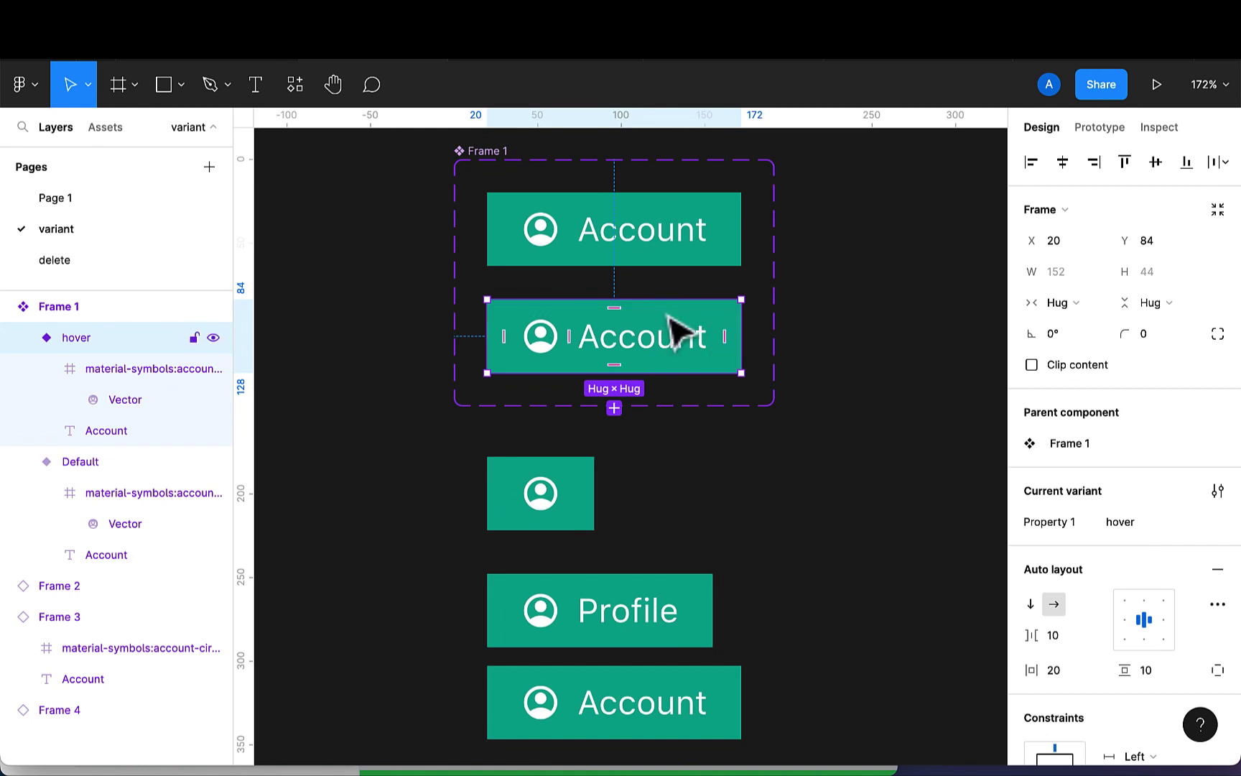
# Fill the hover variant button with orange F9C23C
pyautogui.doubleClick(679, 336)
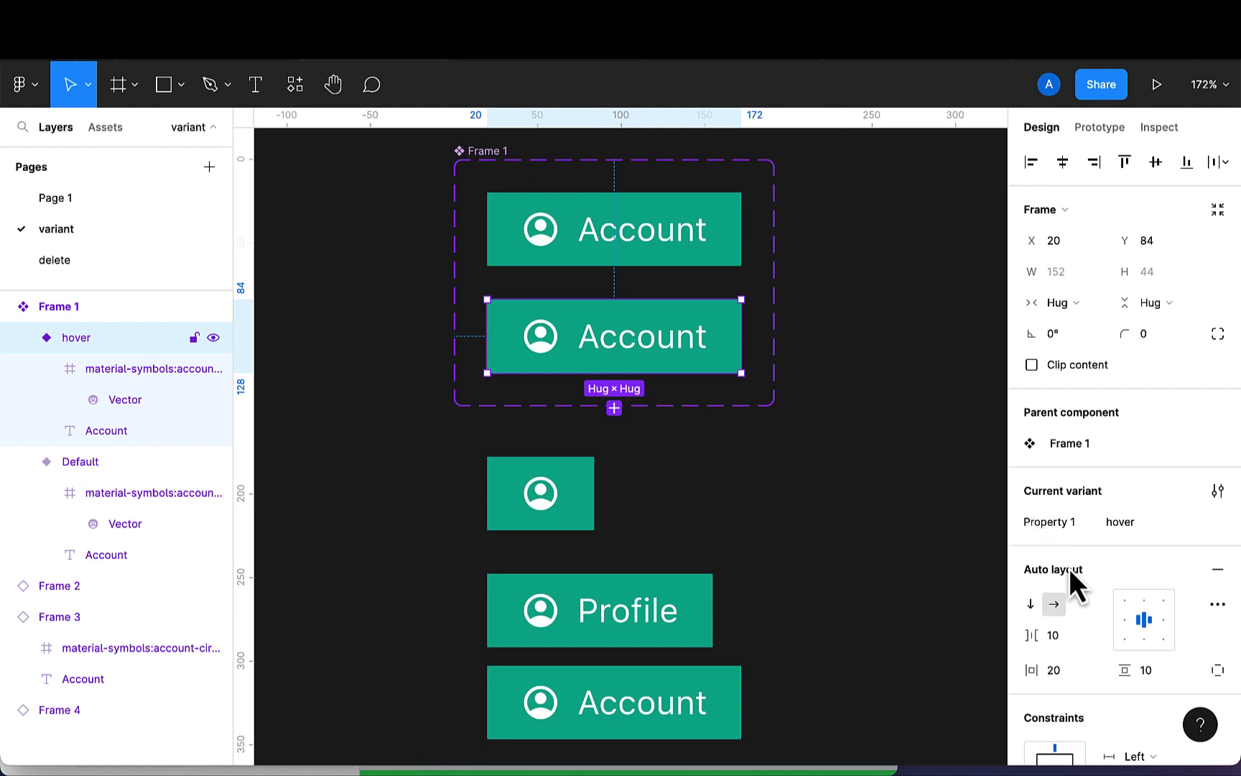
pyautogui.scroll(-8, 1069, 568)
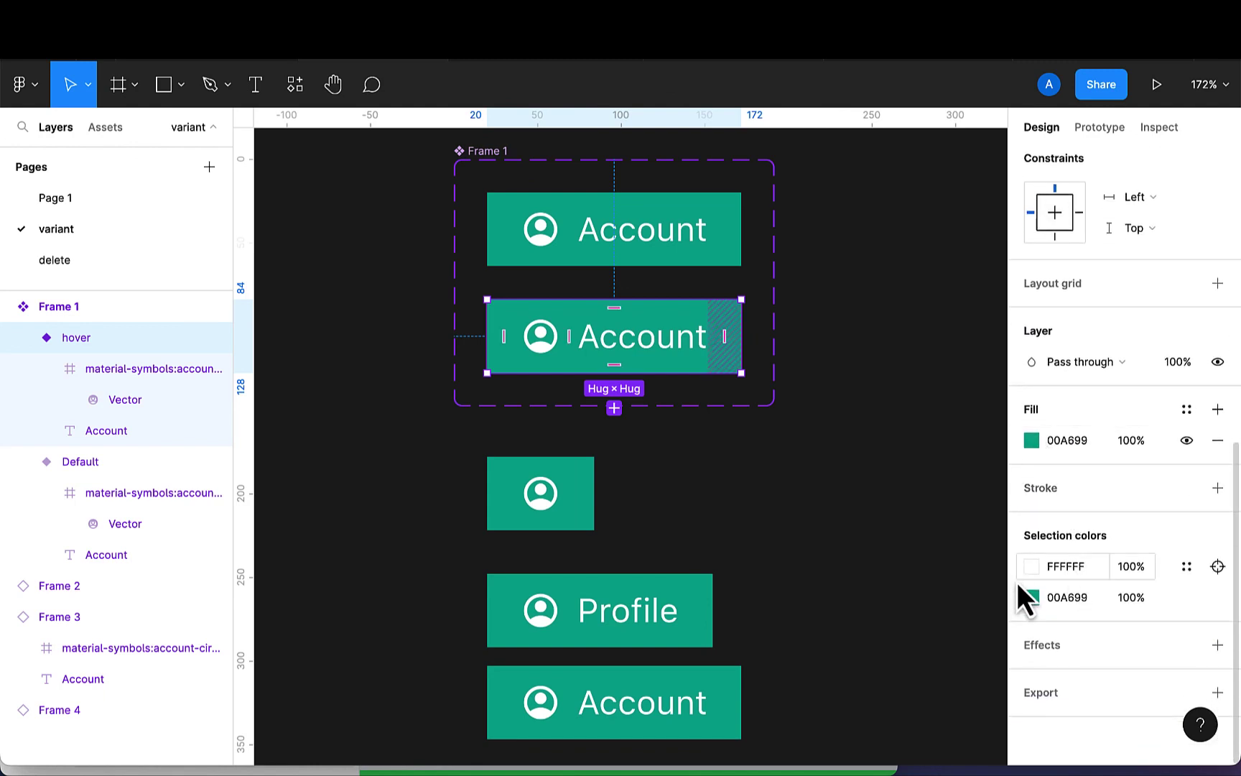
pyautogui.click(1032, 442)
pyautogui.click(868, 672)
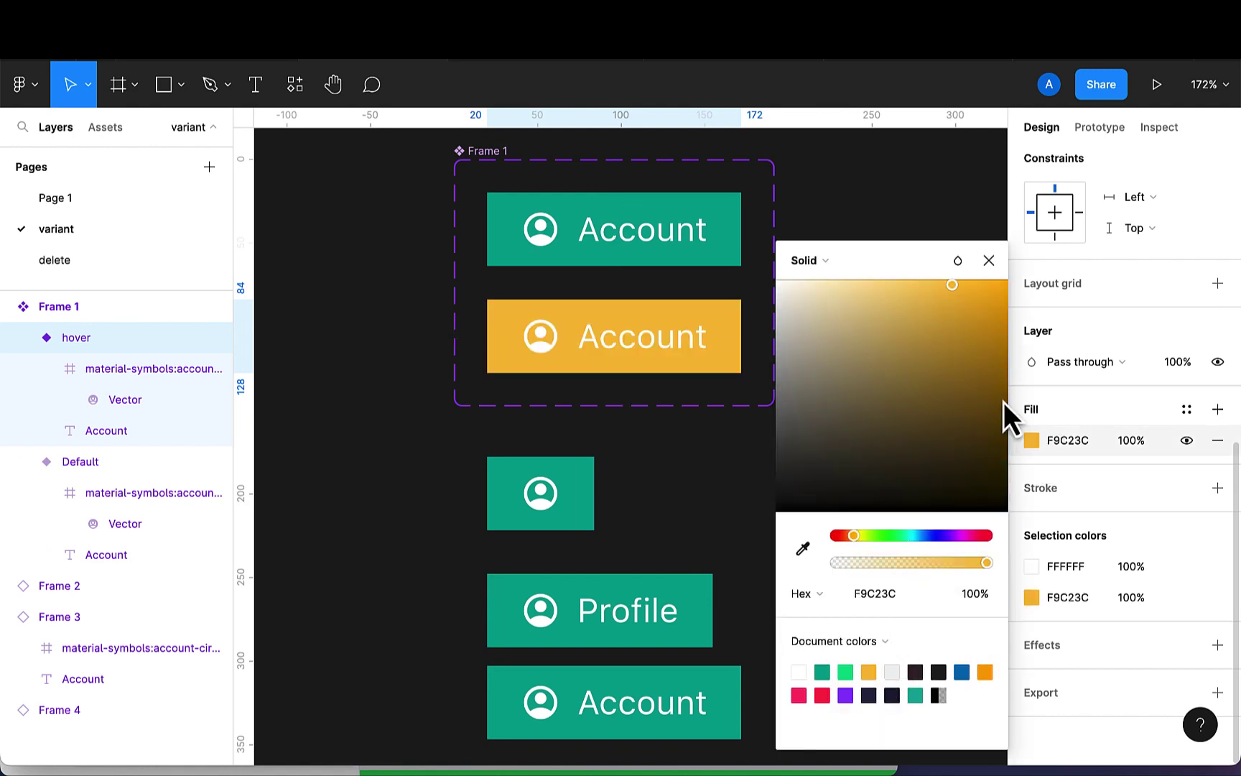
pyautogui.click(989, 260)
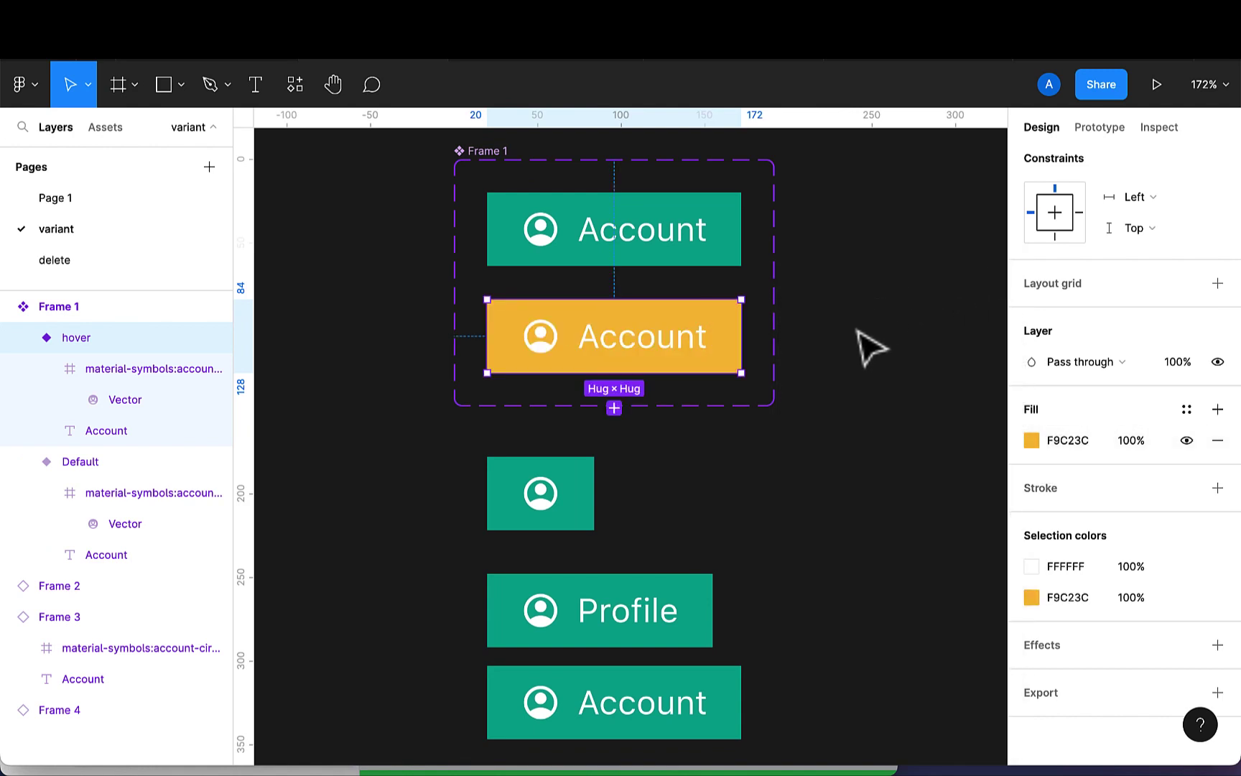
pyautogui.scroll(3, 867, 346)
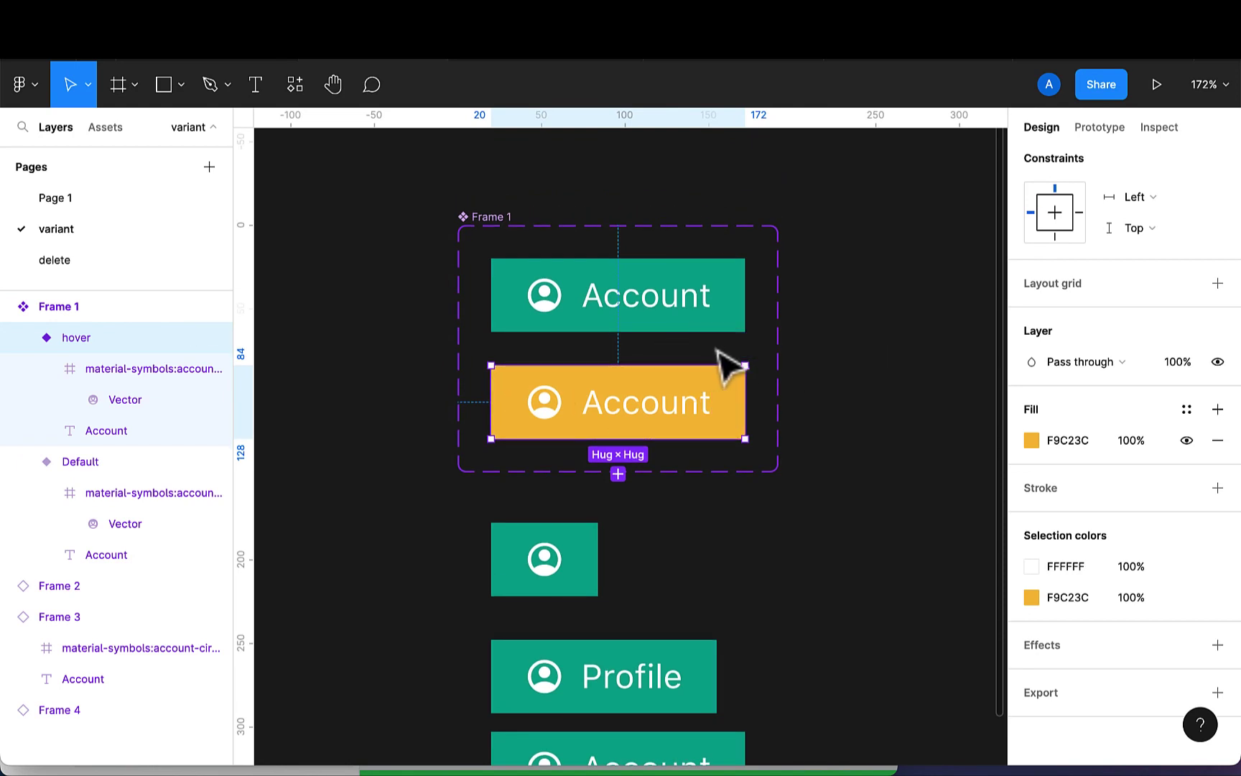
# Draw a prototype connection from the green Default variant to the hover variant
pyautogui.click(1100, 129)
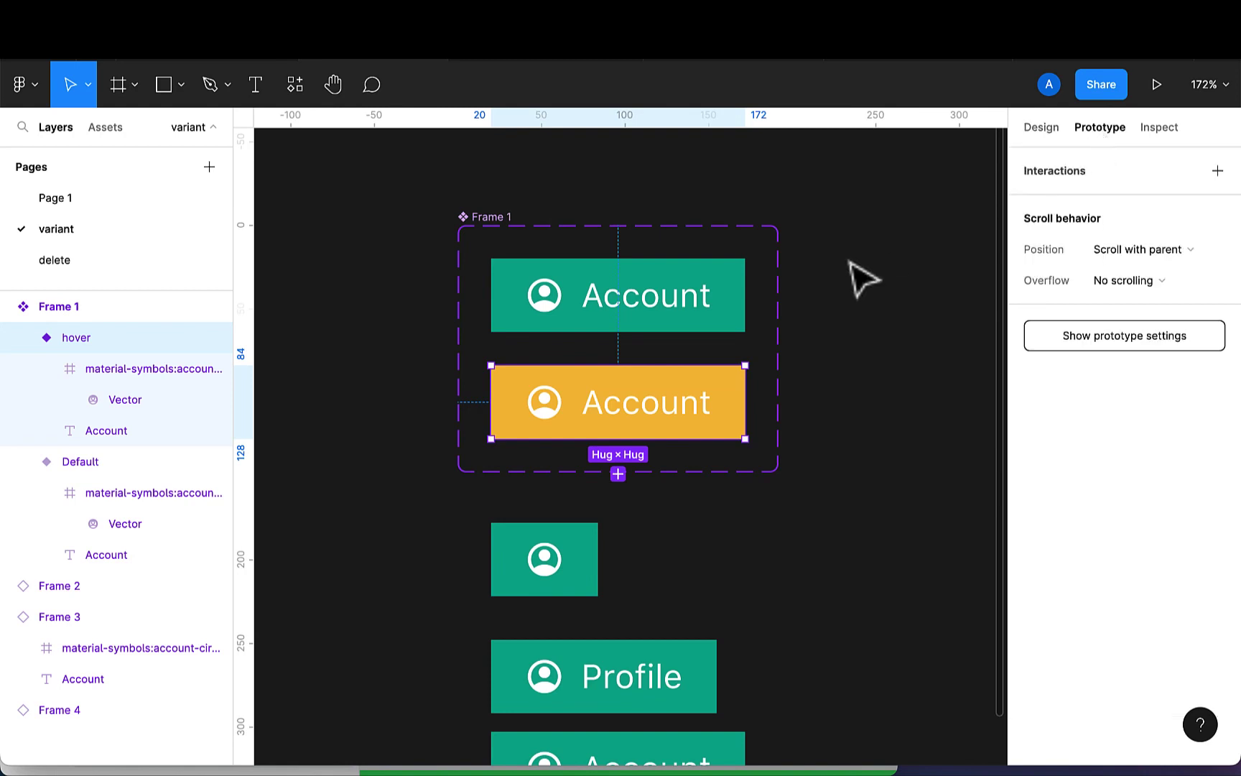
pyautogui.click(747, 309)
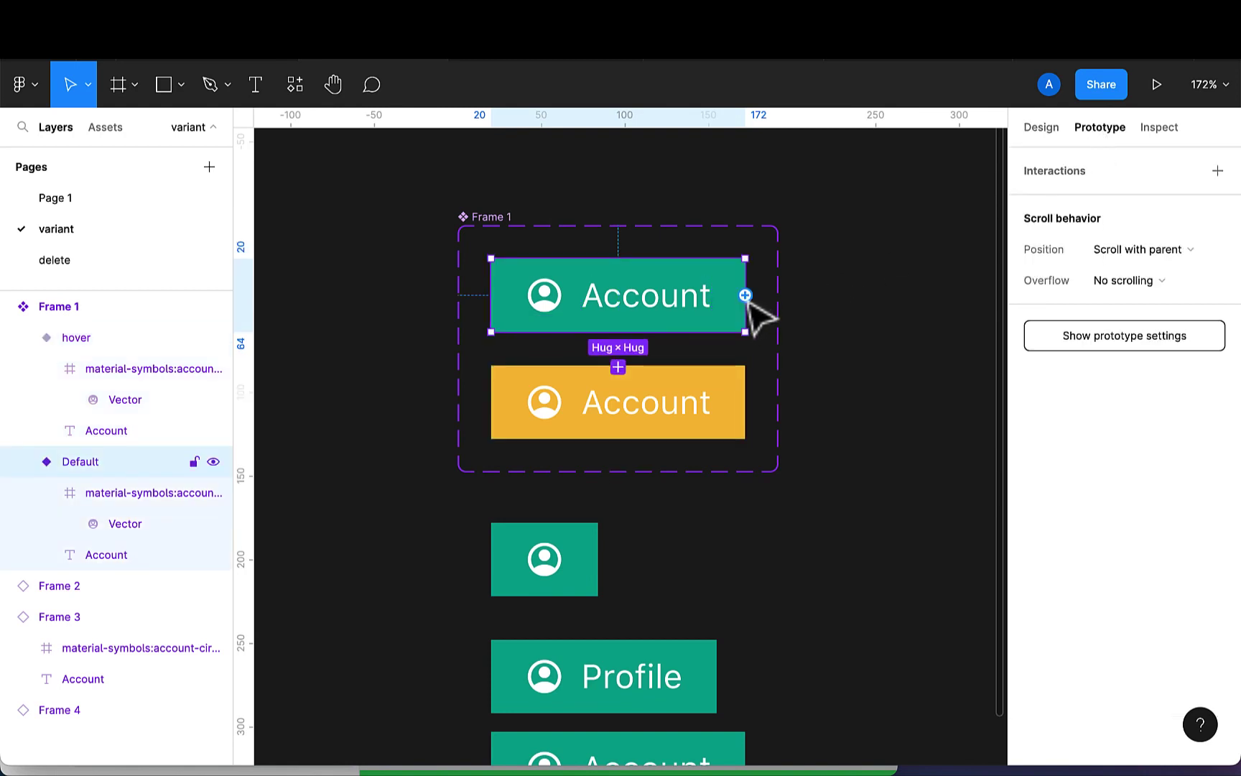
pyautogui.moveTo(750, 300); pyautogui.dragTo(733, 407)
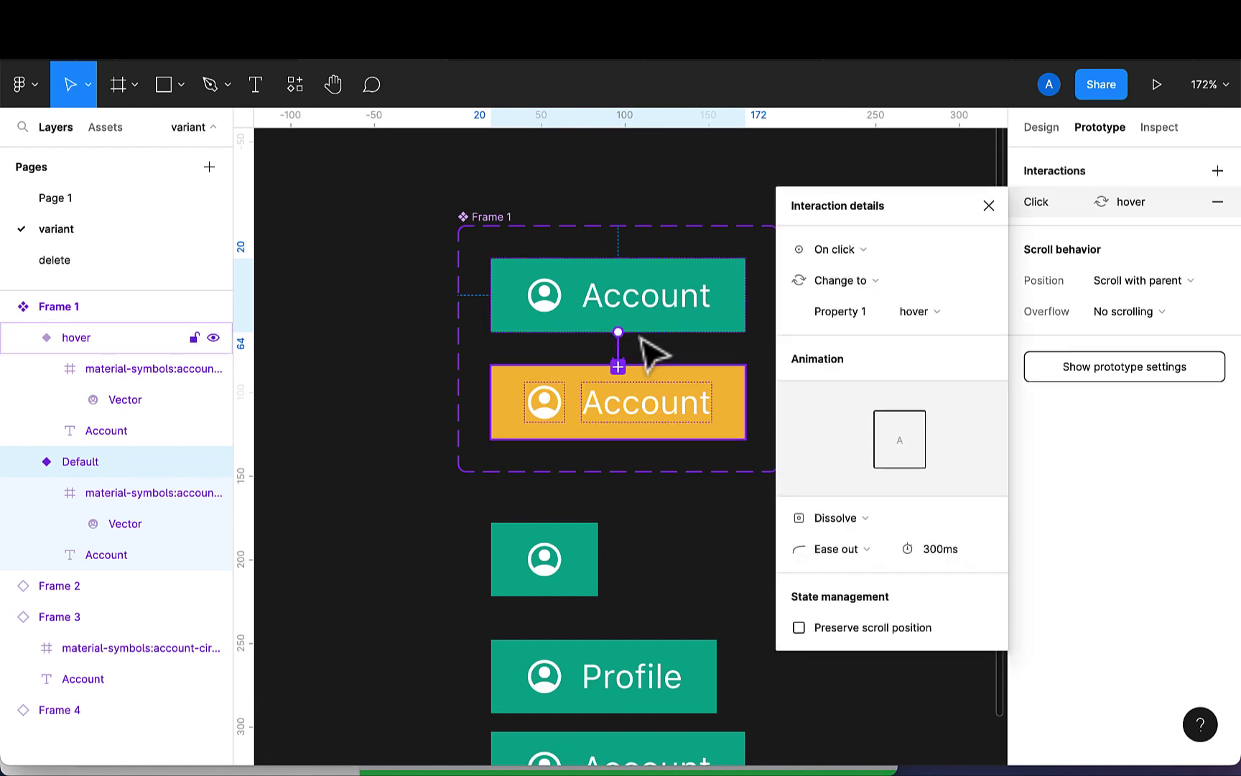
pyautogui.scroll(5, 645, 352)
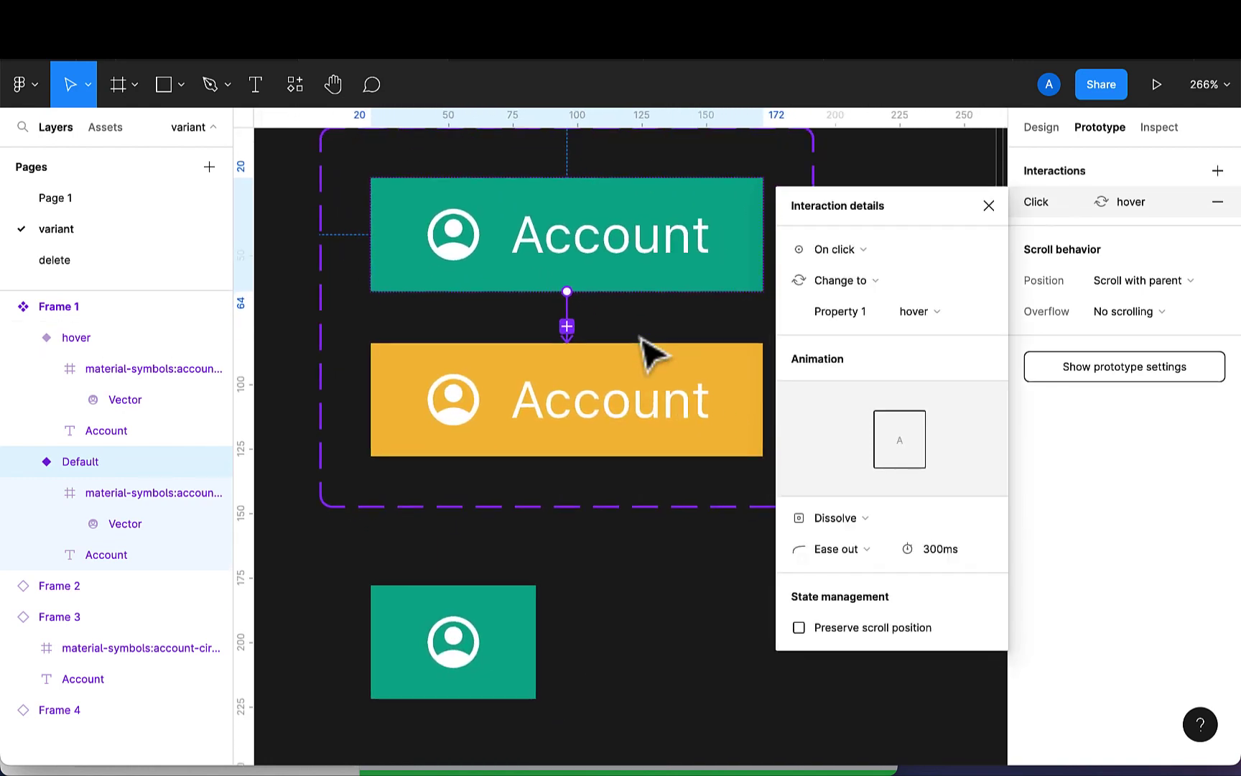
# Set the interaction trigger to While hovering with Change to hover as the action
pyautogui.click(865, 252)
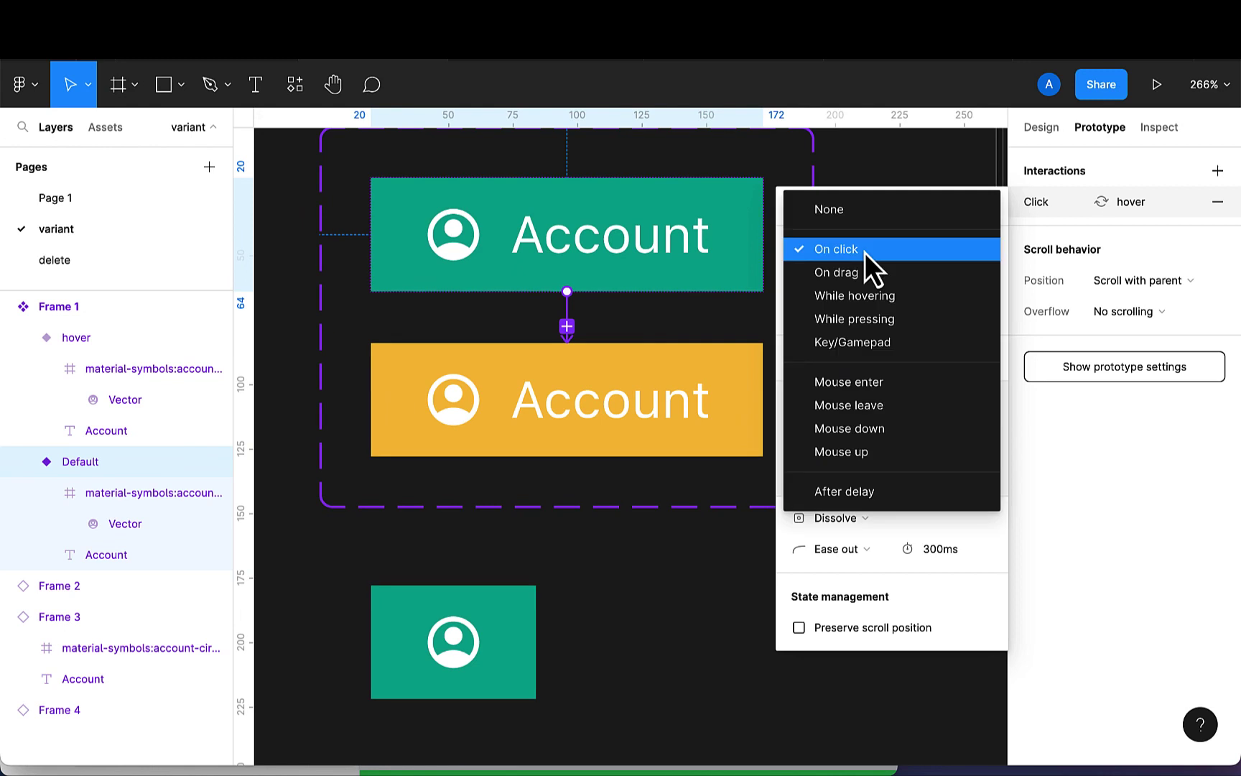
pyautogui.click(862, 297)
pyautogui.scroll(-2, 667, 401)
pyautogui.hscroll(2, 666, 400)
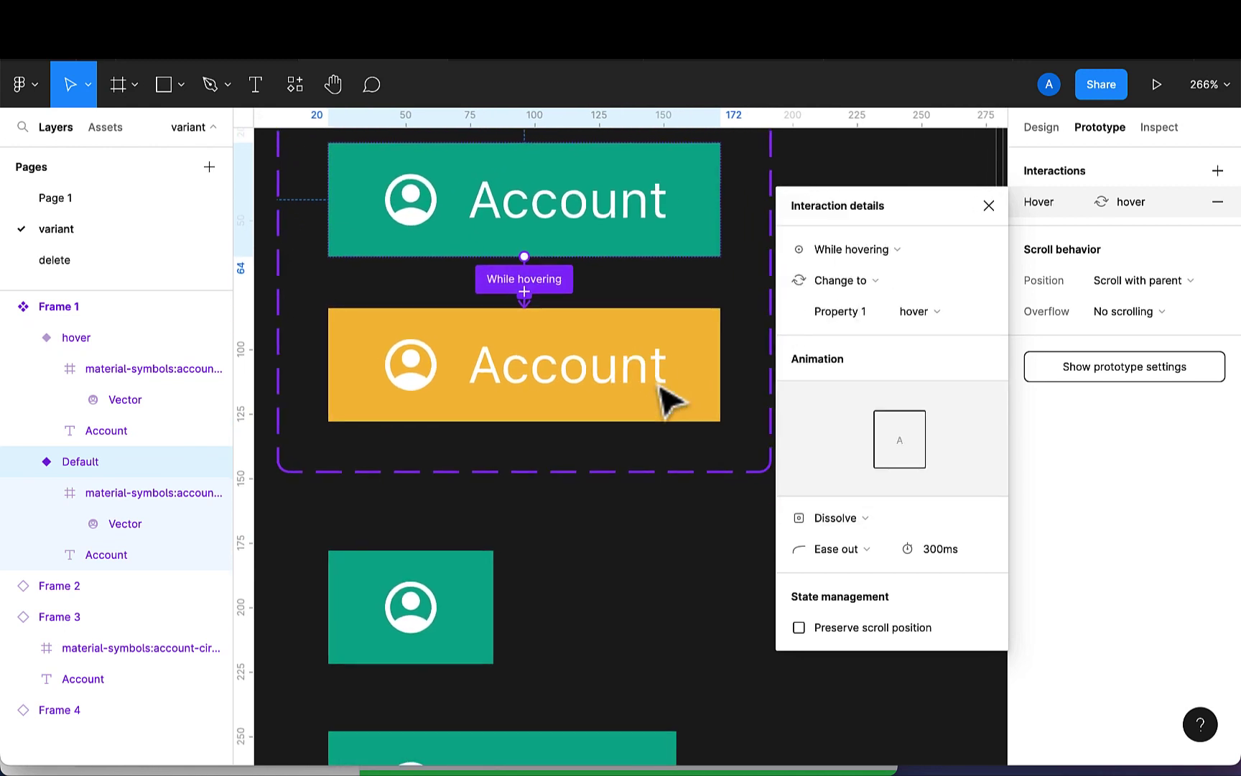
pyautogui.click(930, 310)
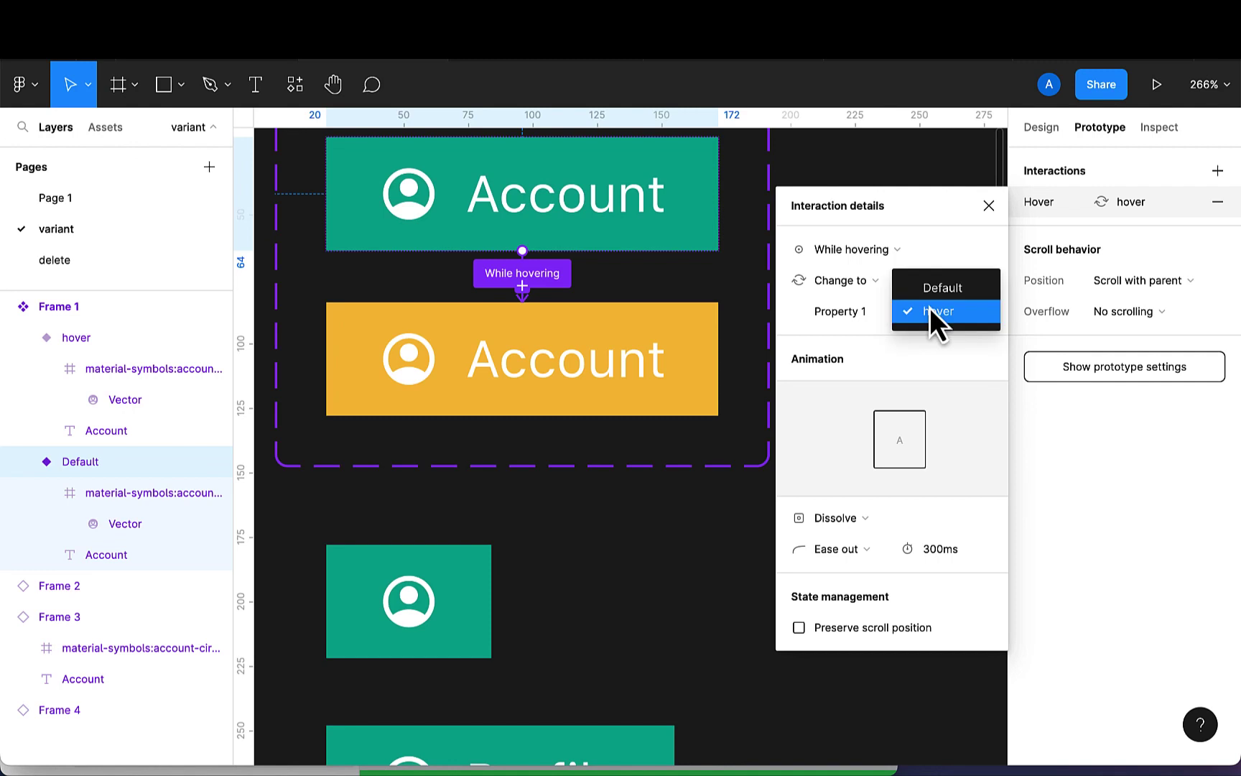
pyautogui.click(934, 311)
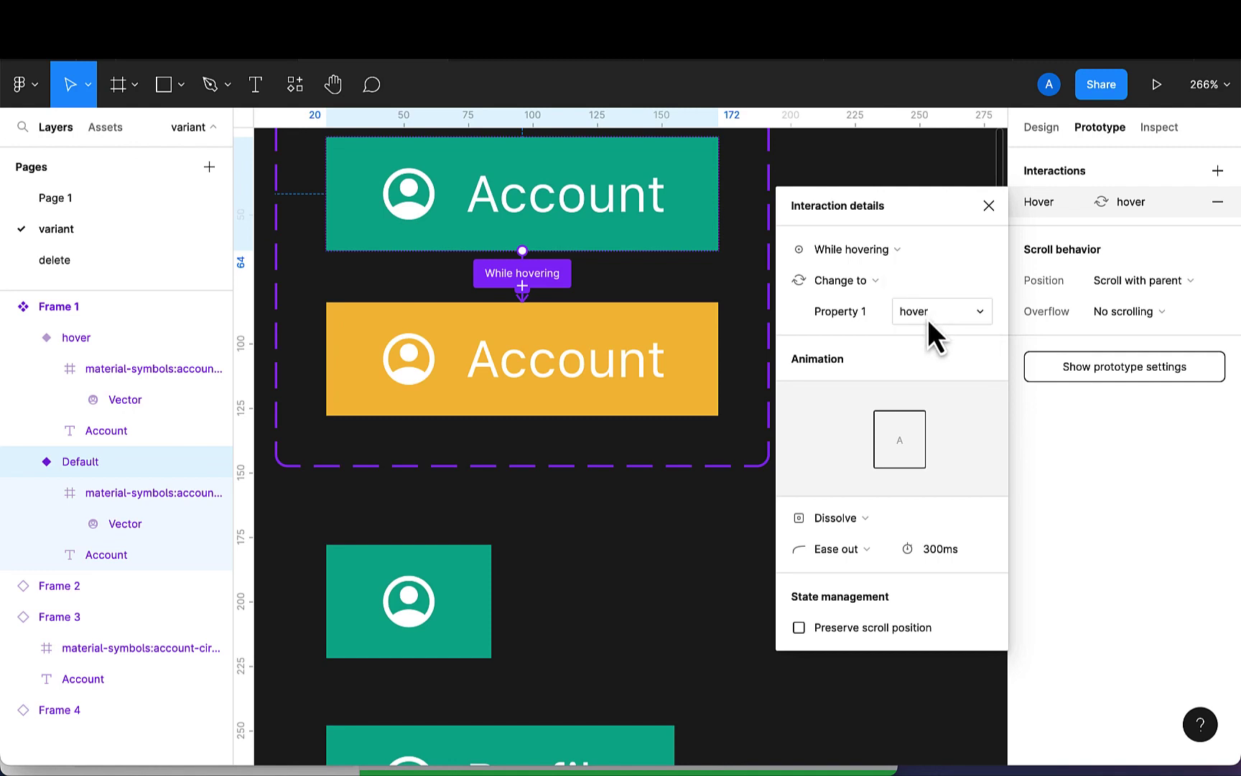
pyautogui.click(991, 212)
pyautogui.scroll(-5, 783, 422)
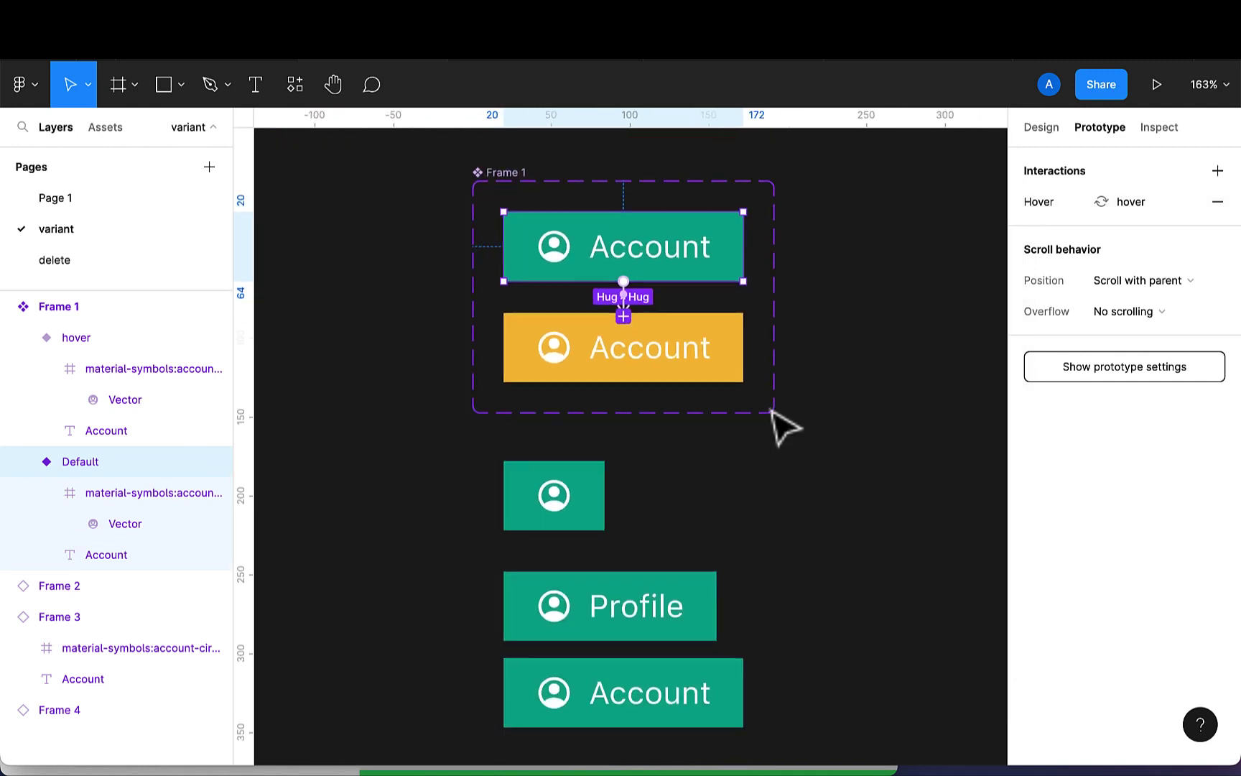
# Draw a new 433×235 frame, Frame 5, below the buttons
pyautogui.scroll(-2, 783, 427)
pyautogui.scroll(-1, 784, 424)
pyautogui.scroll(-2, 785, 423)
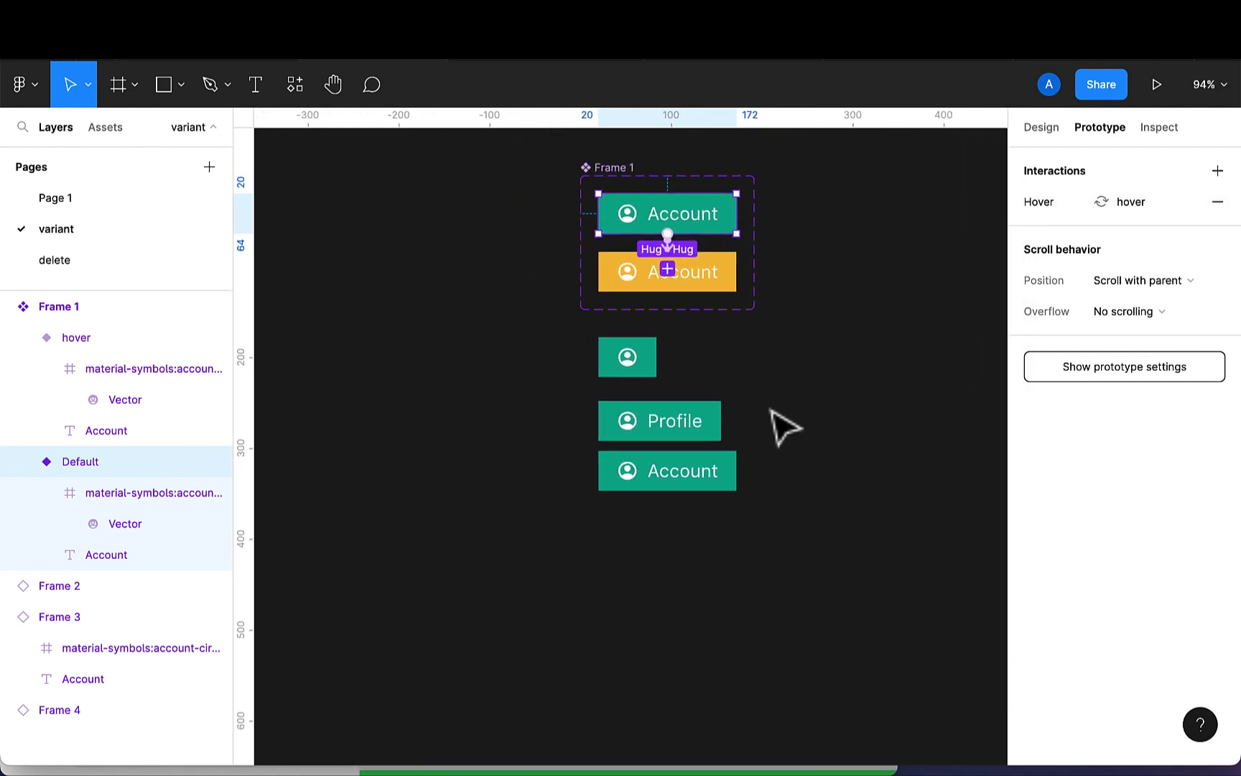
pyautogui.click(117, 86)
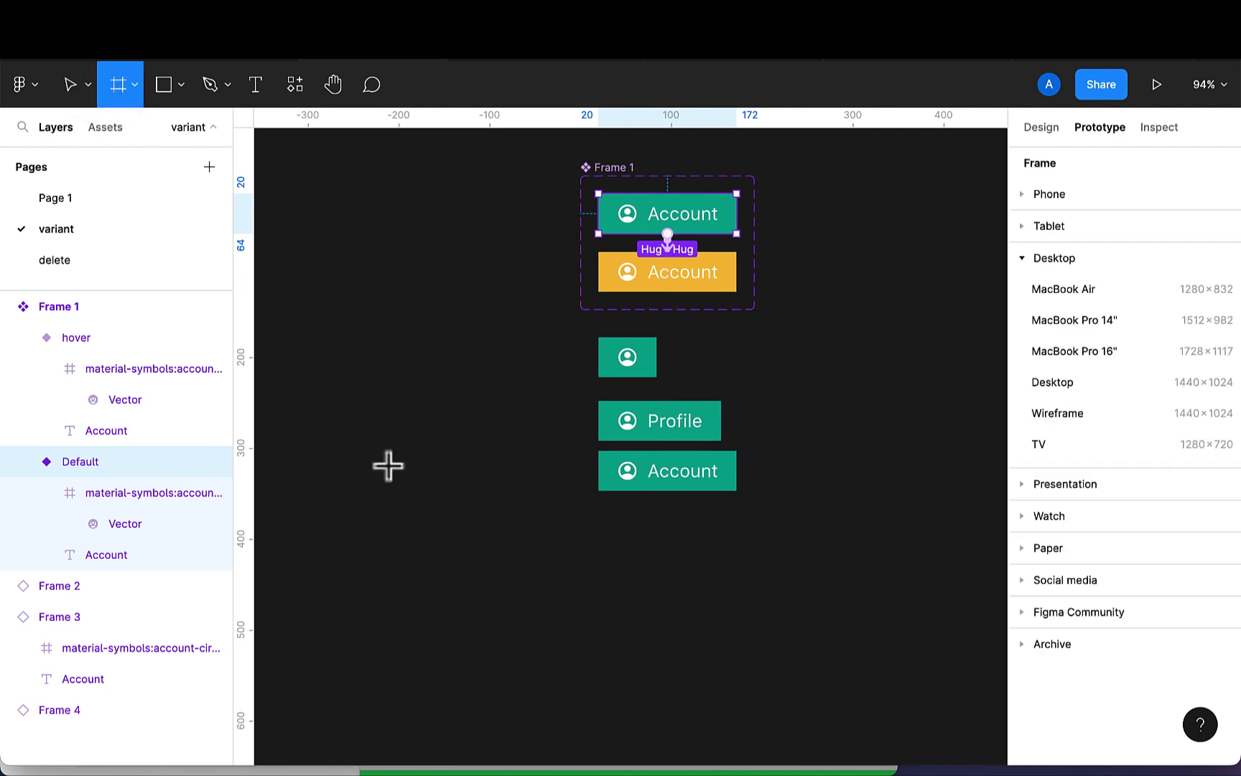
pyautogui.moveTo(380, 523); pyautogui.dragTo(774, 738)
pyautogui.scroll(-3, 792, 513)
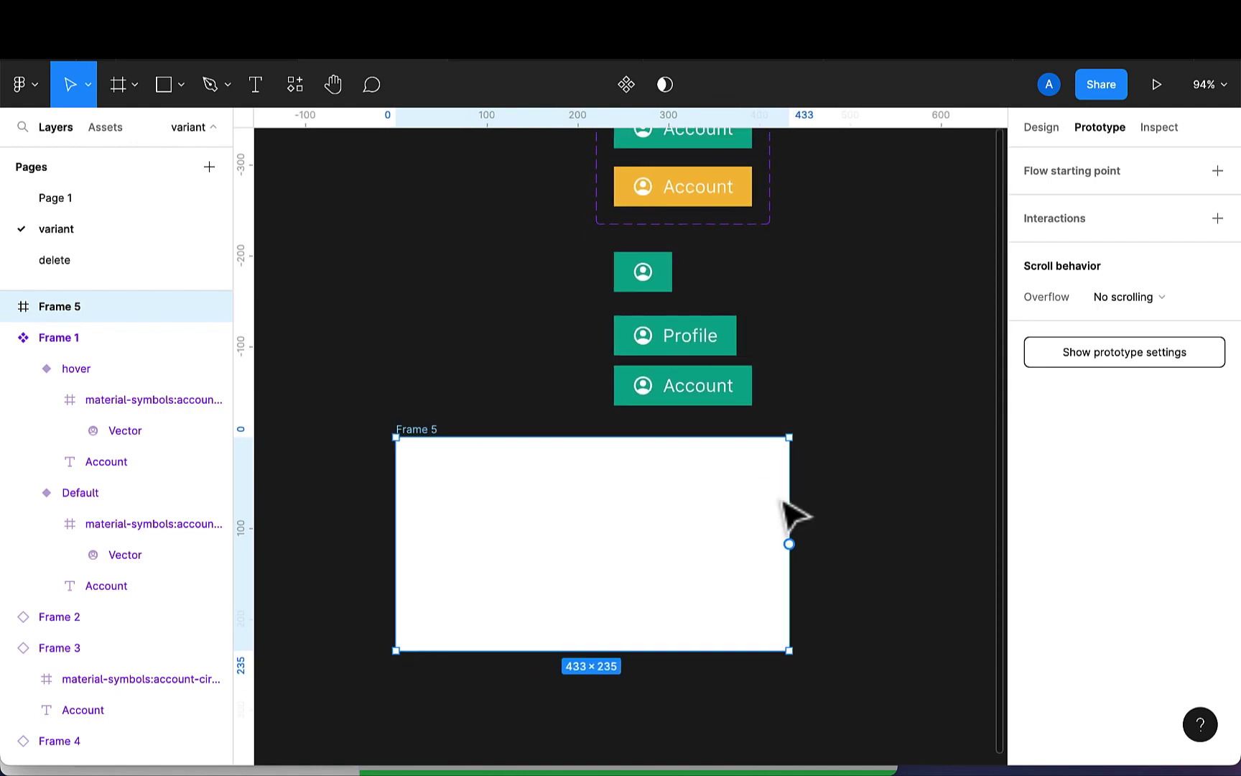
# Move the icon-only, Profile and Account button instances into Frame 5
pyautogui.click(1043, 129)
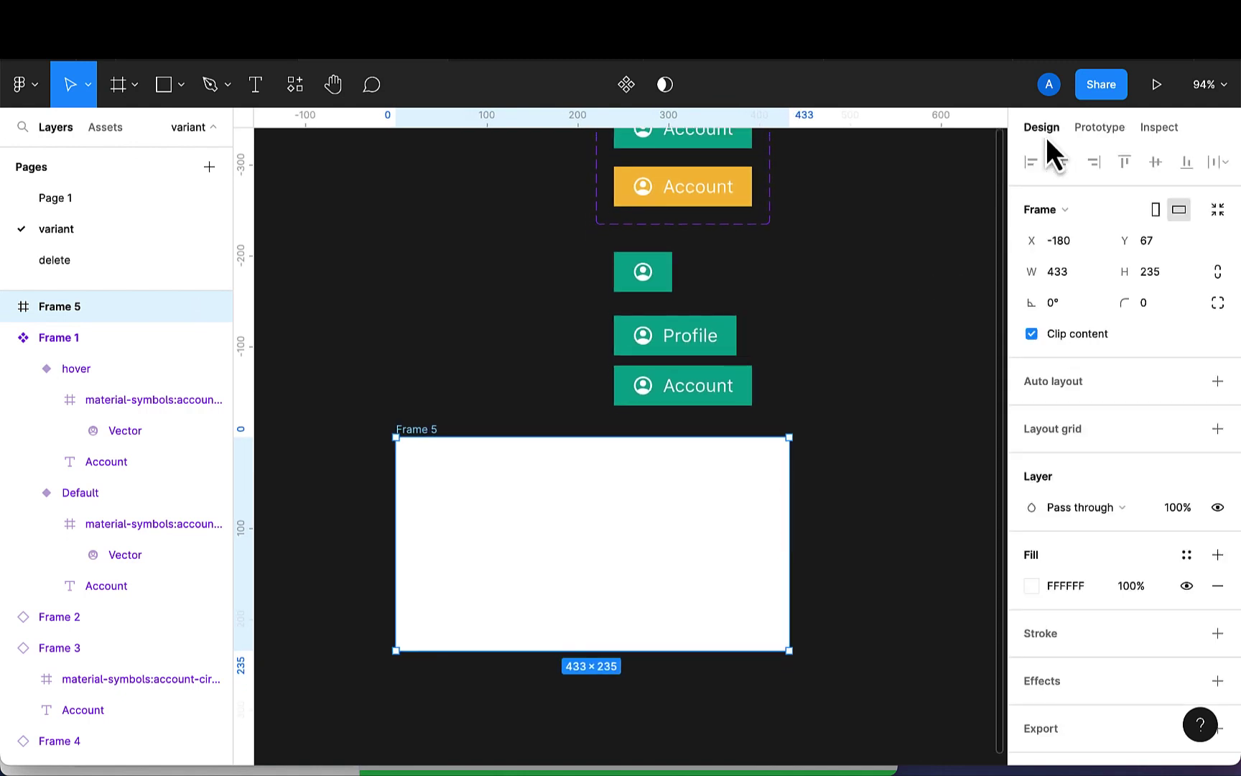
pyautogui.click(666, 286)
pyautogui.keyDown('shift'); pyautogui.click(691, 350); pyautogui.keyUp('shift')
pyautogui.keyDown('shift'); pyautogui.click(691, 394); pyautogui.keyUp('shift')
pyautogui.moveTo(659, 338); pyautogui.dragTo(582, 546)
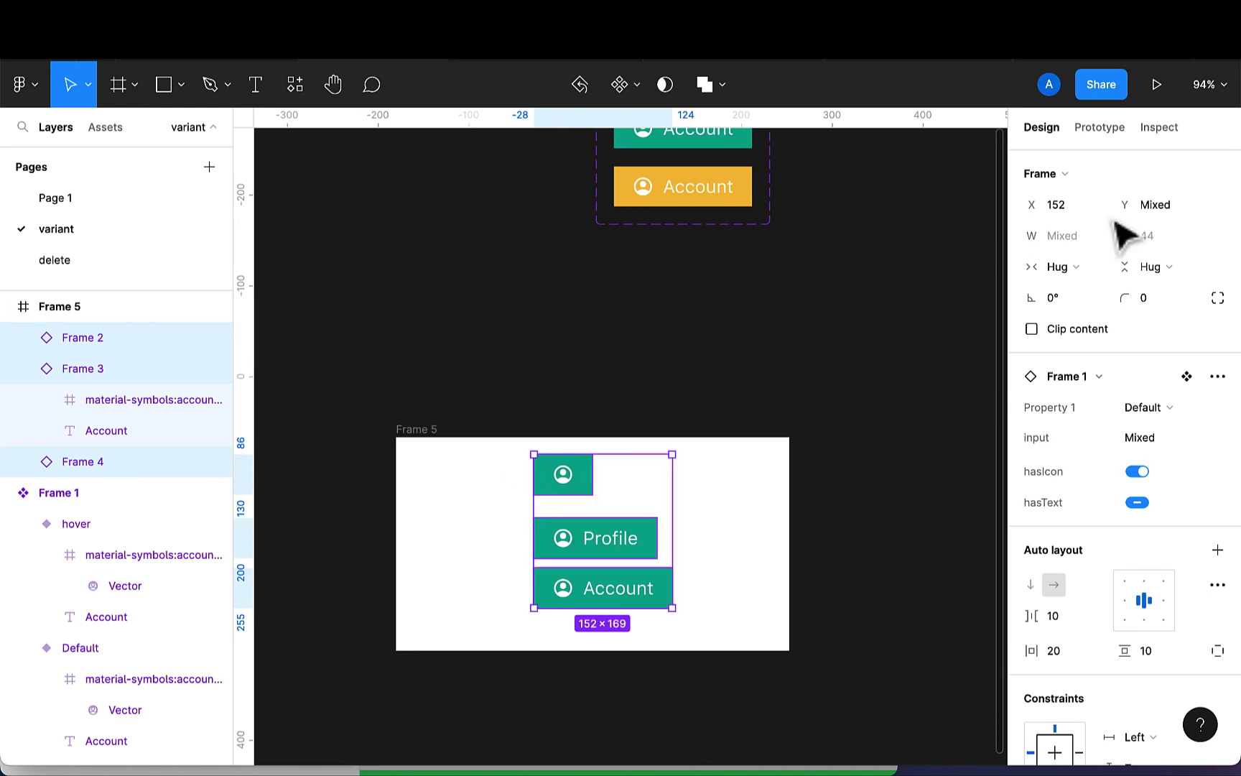
pyautogui.click(1157, 85)
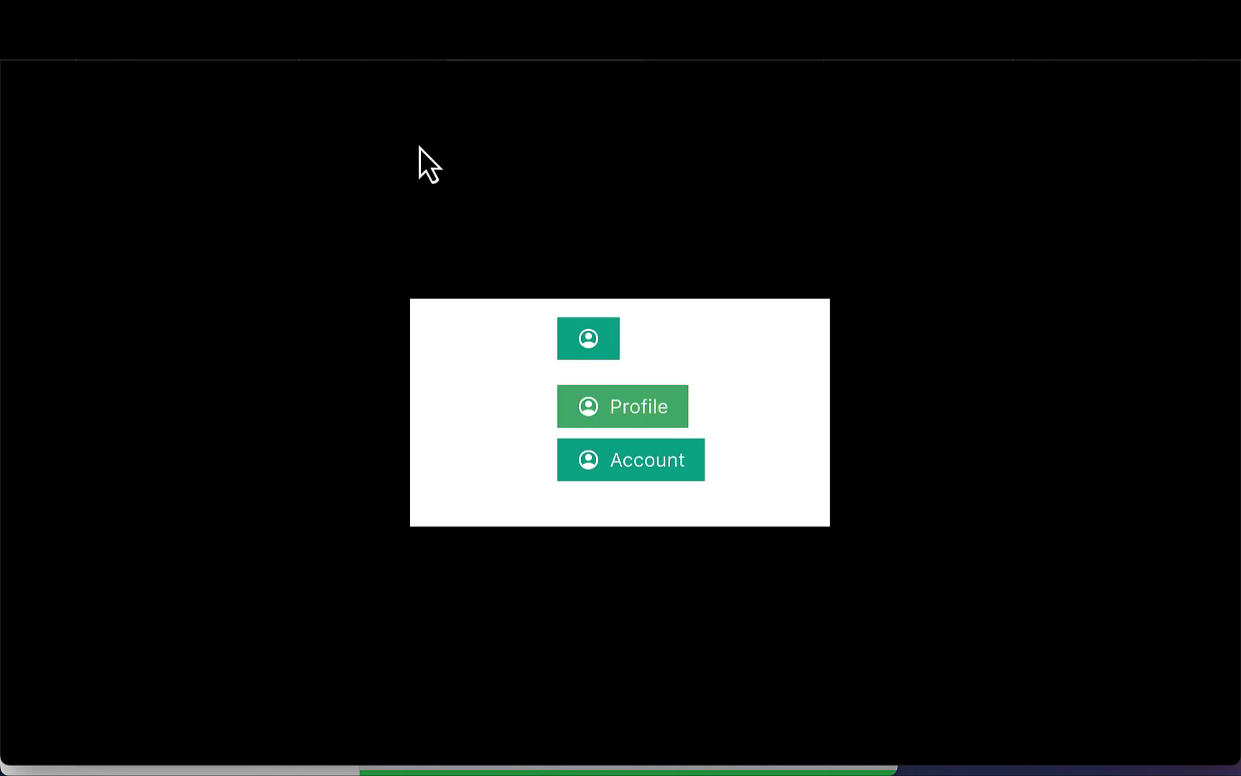
pyautogui.click(375, 57)
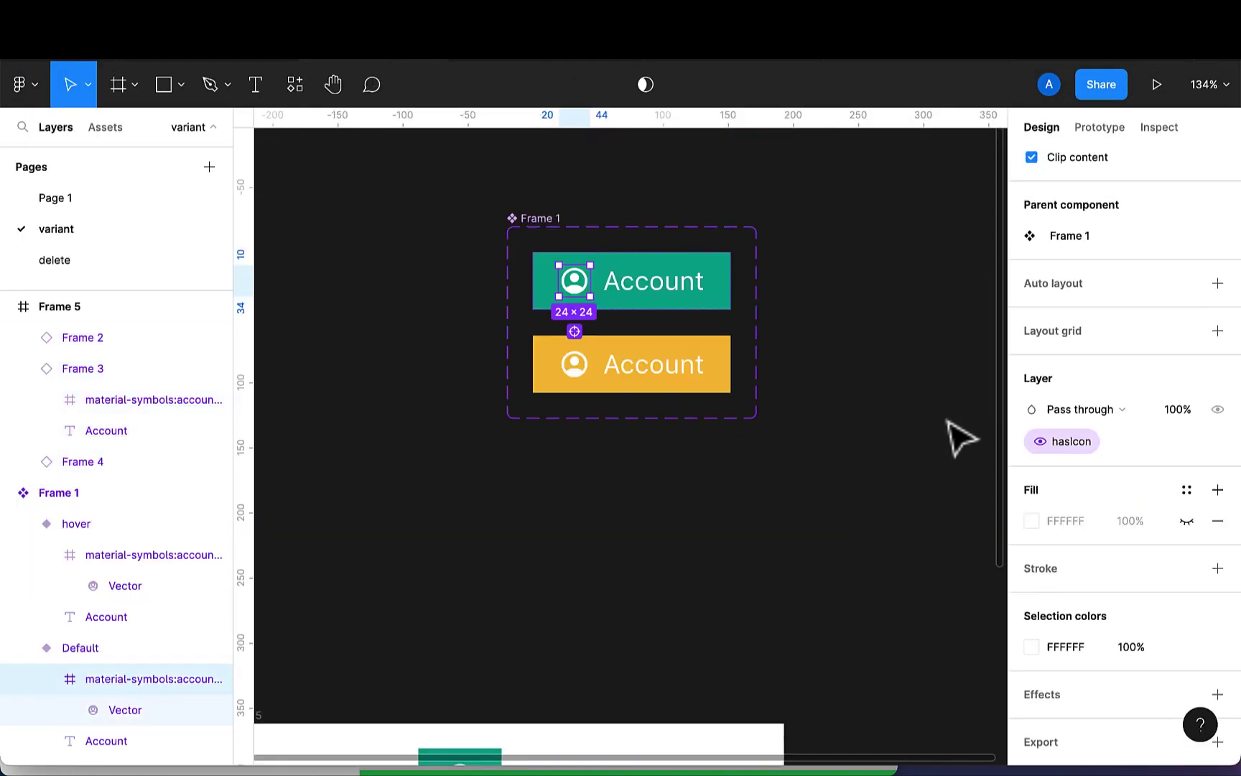